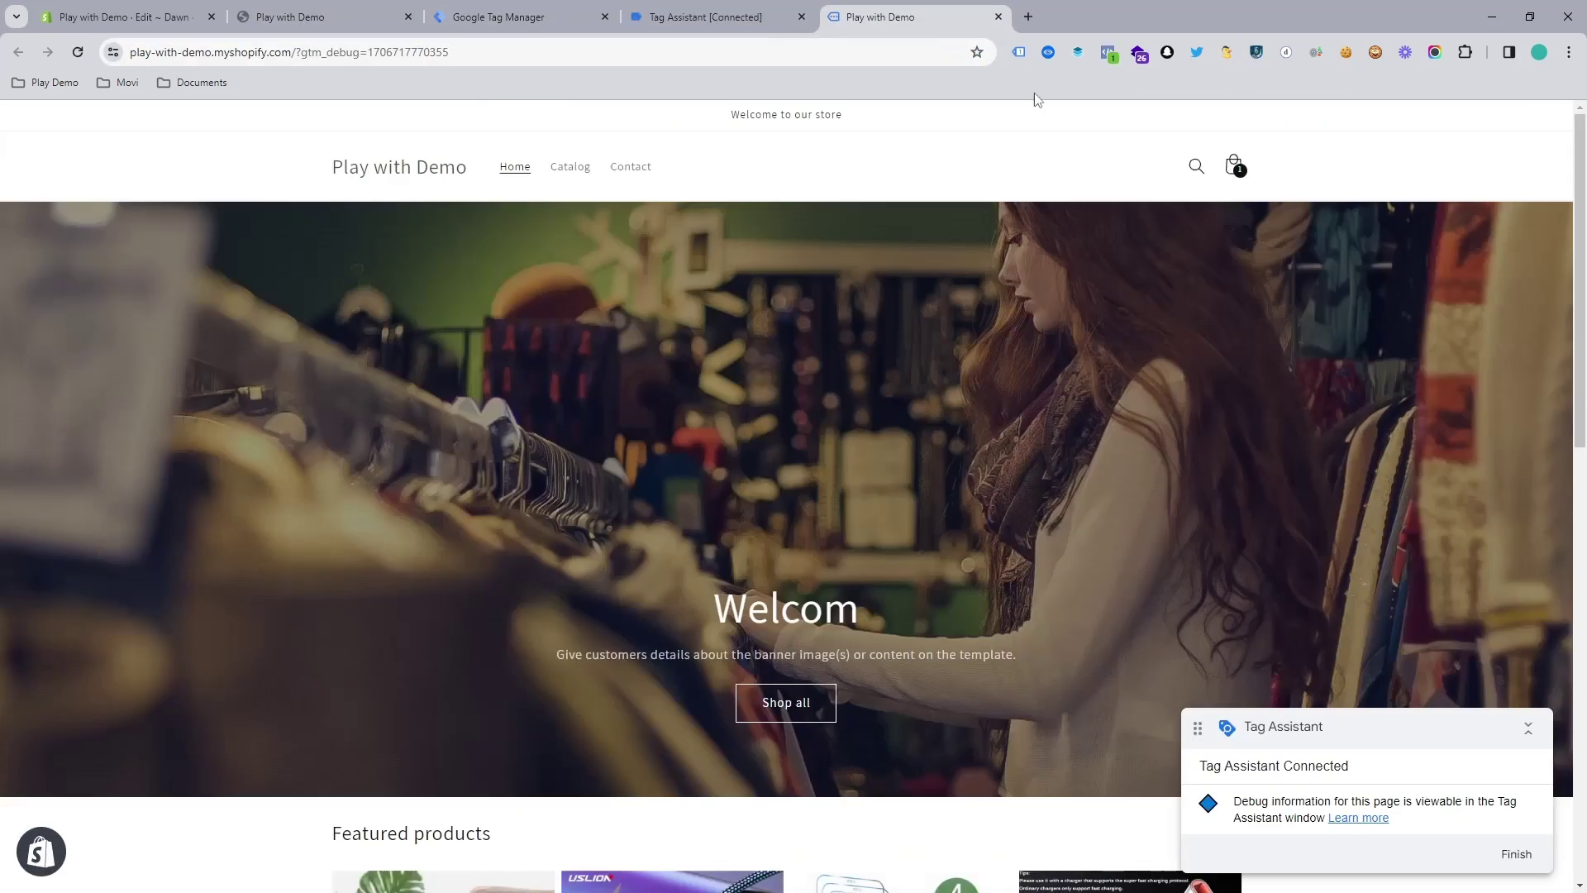
Check the storefront with Meta Pixel Helper and confirm no Meta pixel fires
{"action": "left_click", "coordinate": [1108, 52]}
{"action": "left_click", "coordinate": [824, 222]}
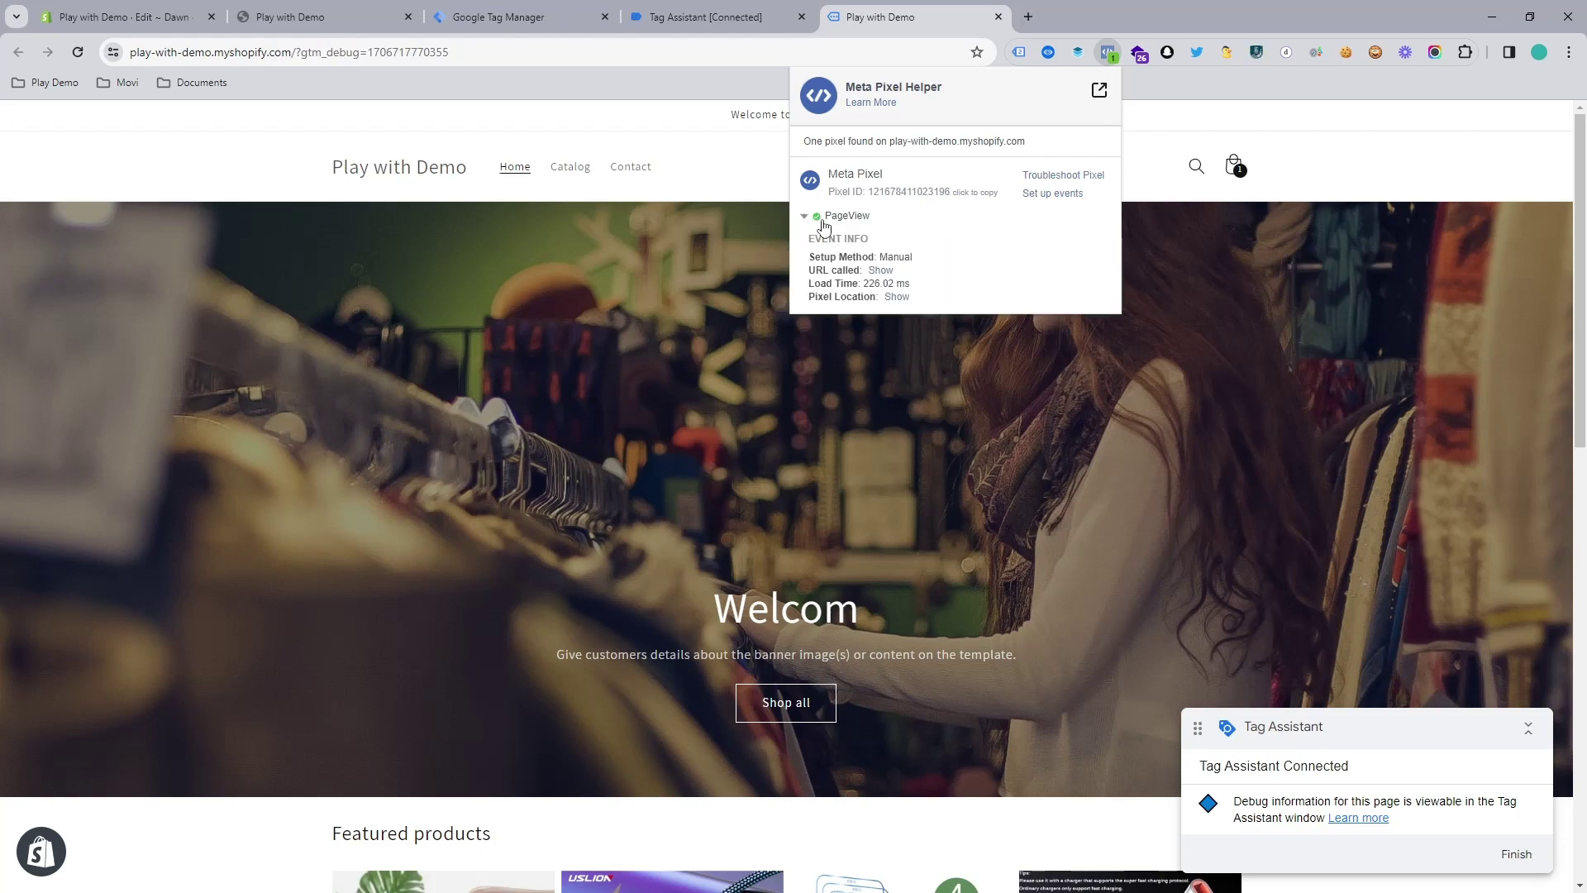
{"action": "left_click", "coordinate": [546, 25]}
{"action": "left_click", "coordinate": [910, 17]}
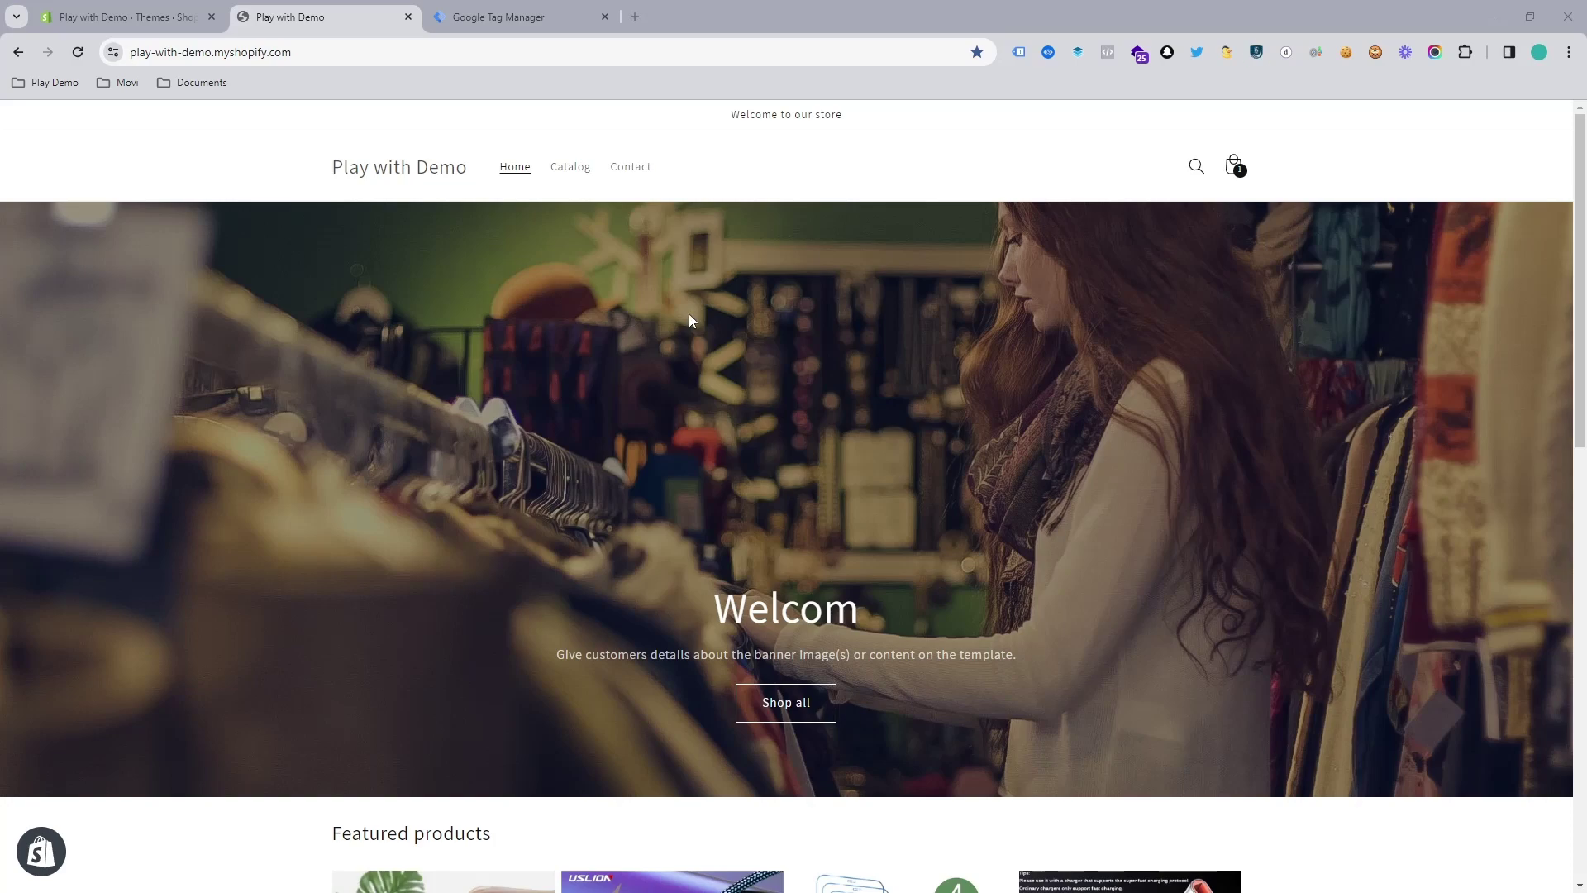
{"action": "scroll", "coordinate": [691, 313], "scroll_direction": "down", "scroll_amount": 15}
{"action": "scroll", "coordinate": [840, 239], "scroll_direction": "up", "scroll_amount": 15}
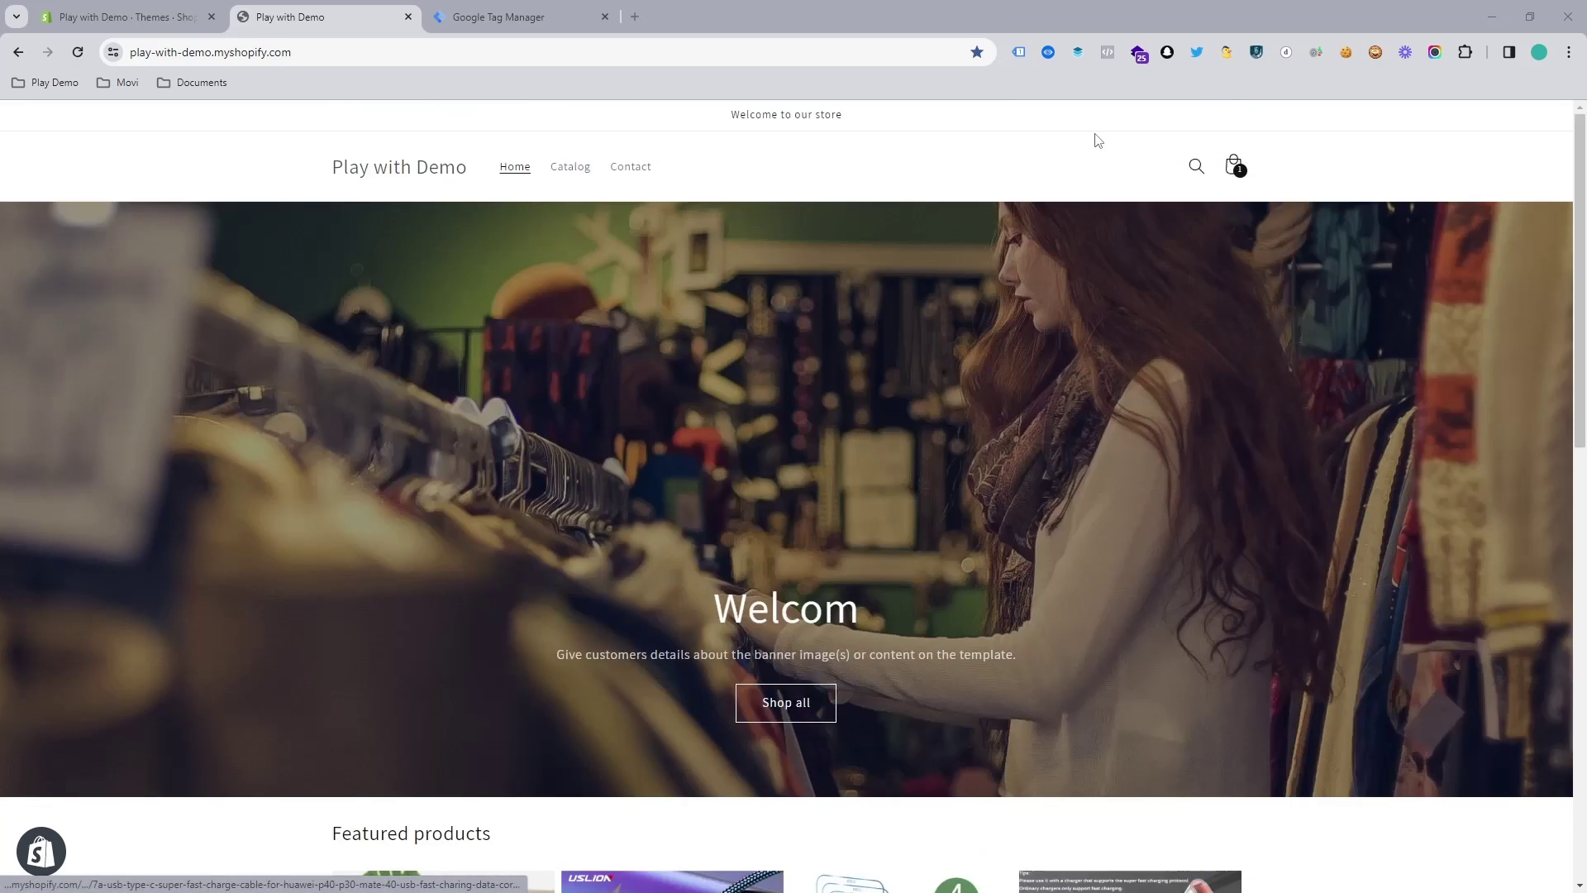
{"action": "left_click", "coordinate": [1106, 54]}
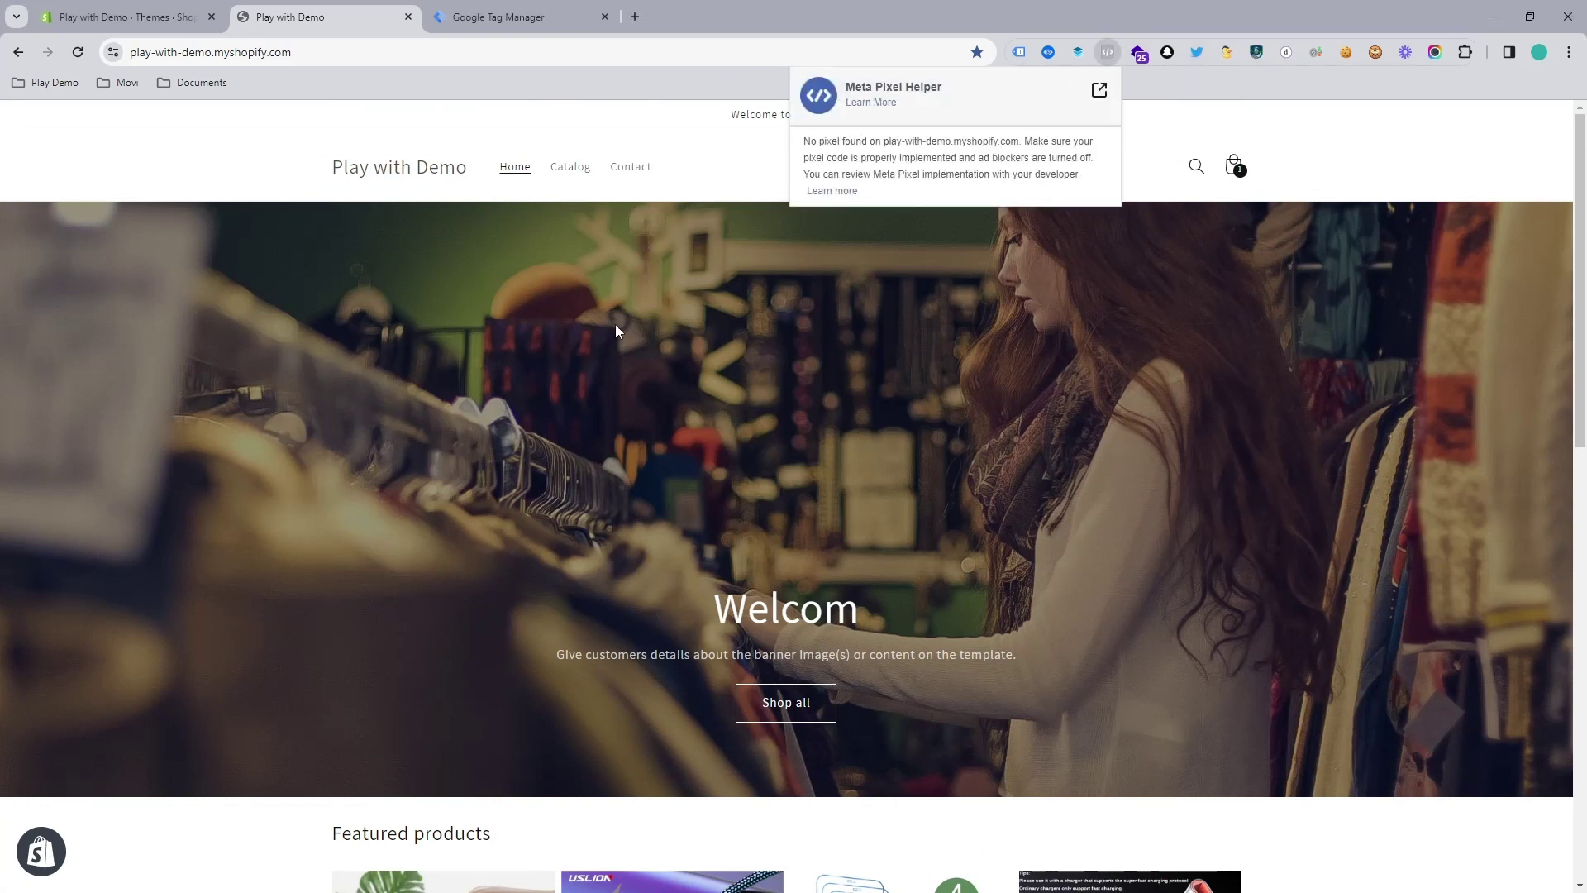
{"action": "left_click", "coordinate": [579, 429]}
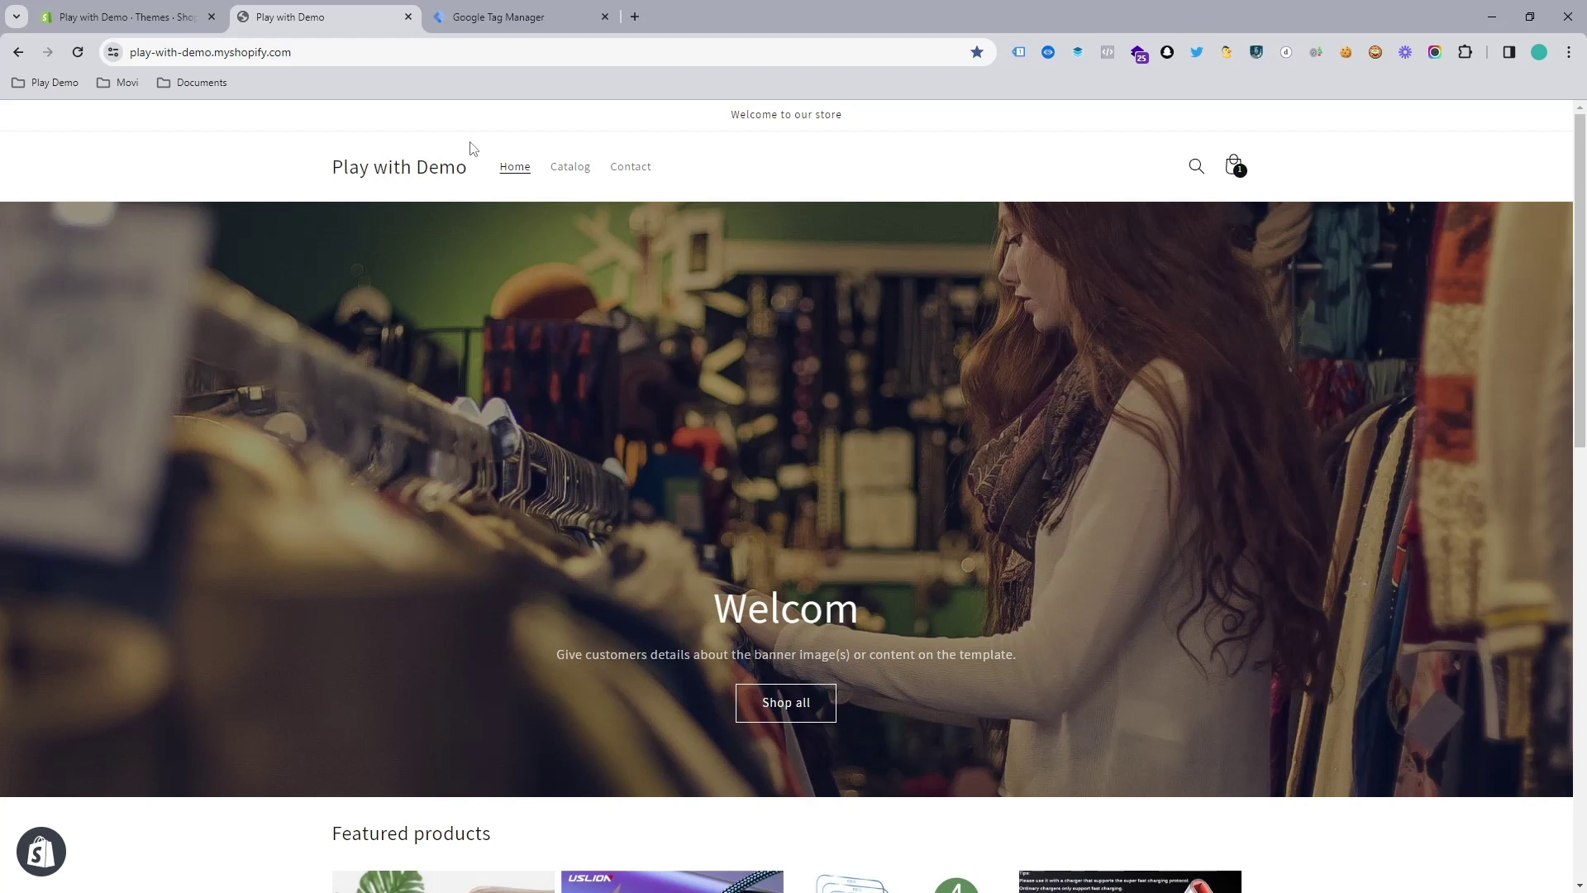
Open the container's Install Google Tag Manager code dialog
{"action": "left_click", "coordinate": [509, 8]}
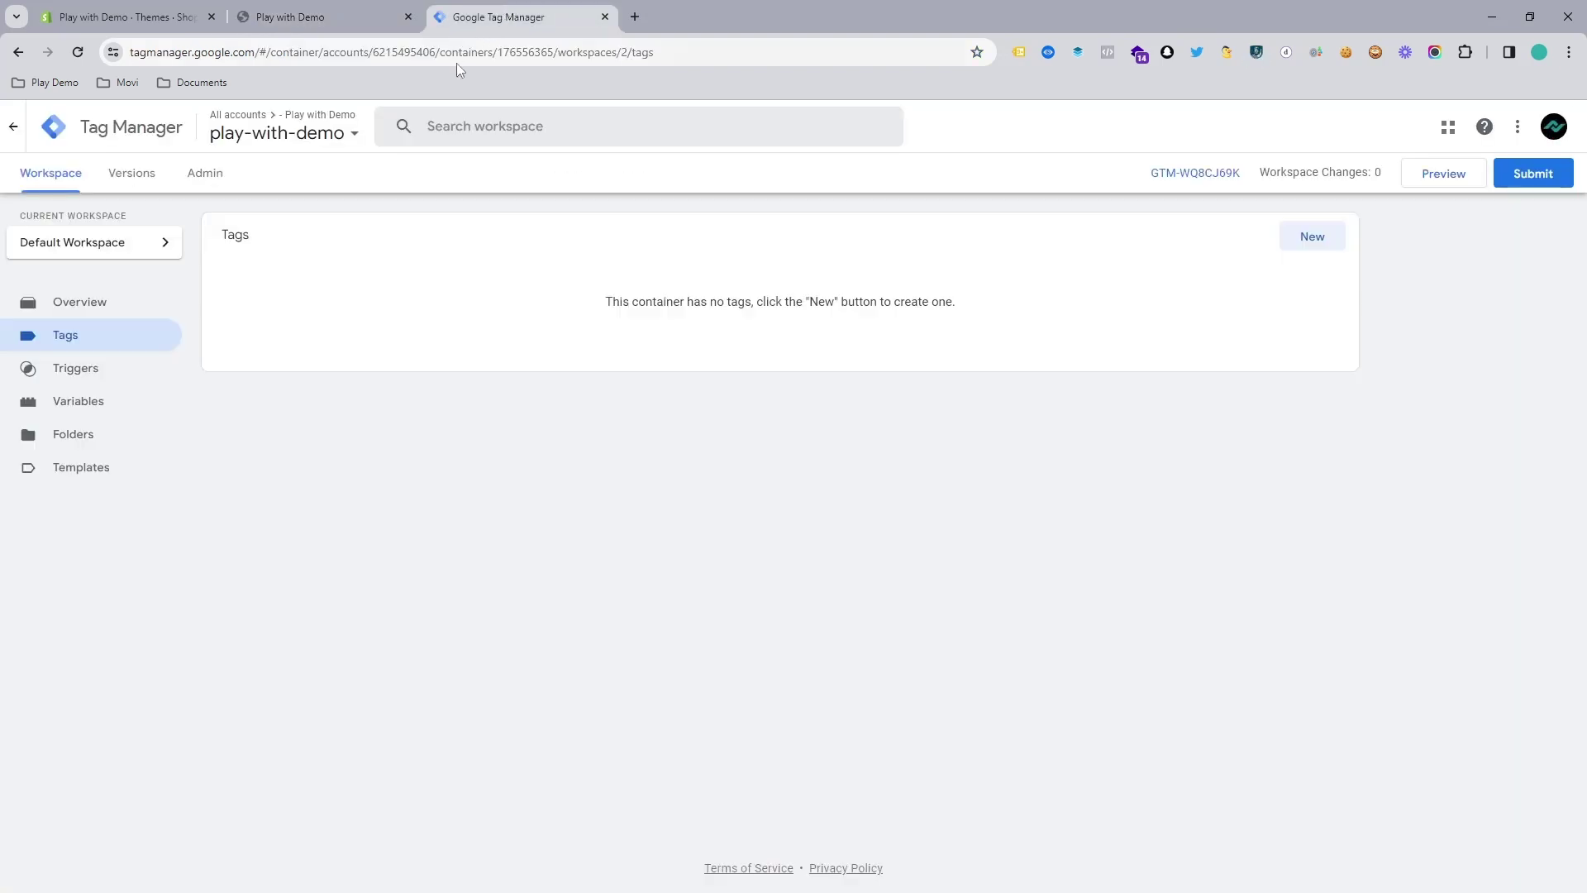
{"action": "left_click", "coordinate": [254, 141]}
{"action": "left_click", "coordinate": [914, 521]}
{"action": "left_click", "coordinate": [1192, 175]}
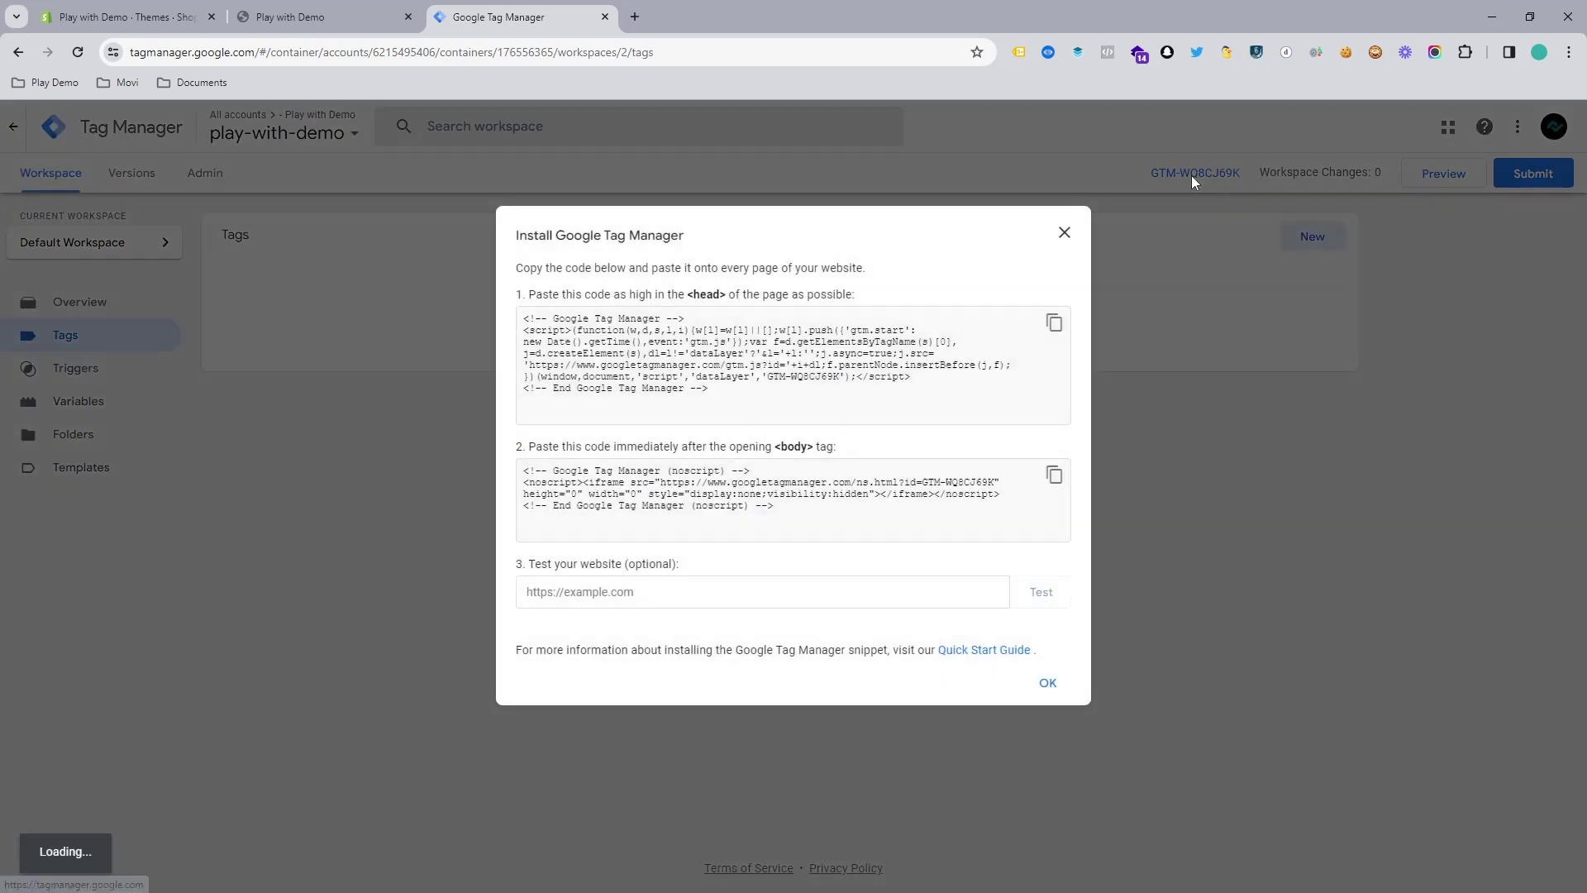
{"action": "left_click", "coordinate": [1065, 235]}
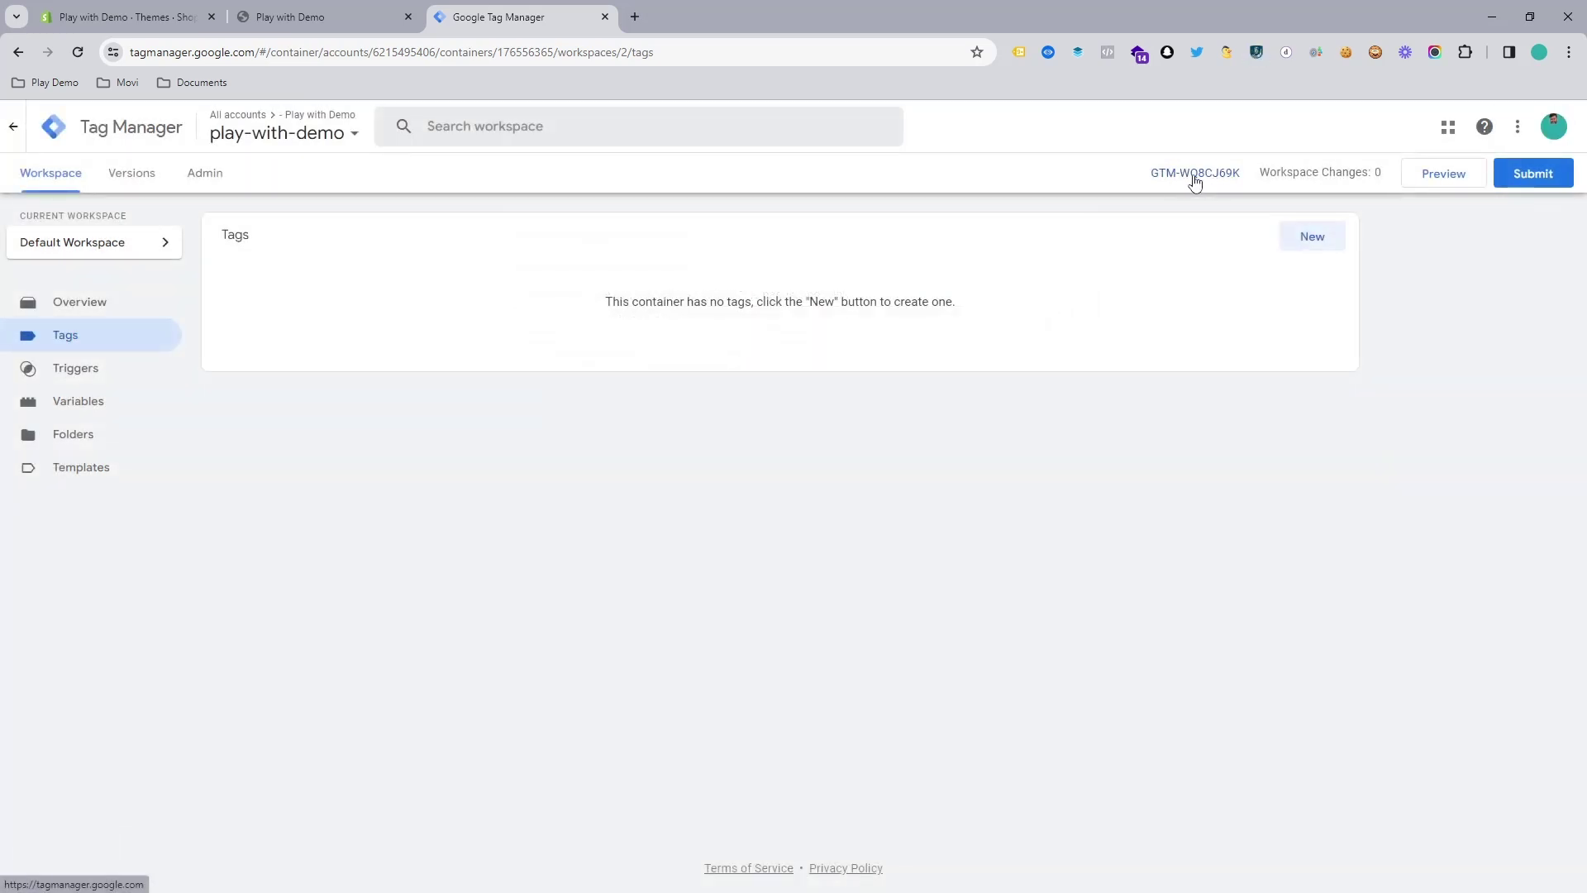
{"action": "left_click", "coordinate": [1197, 177]}
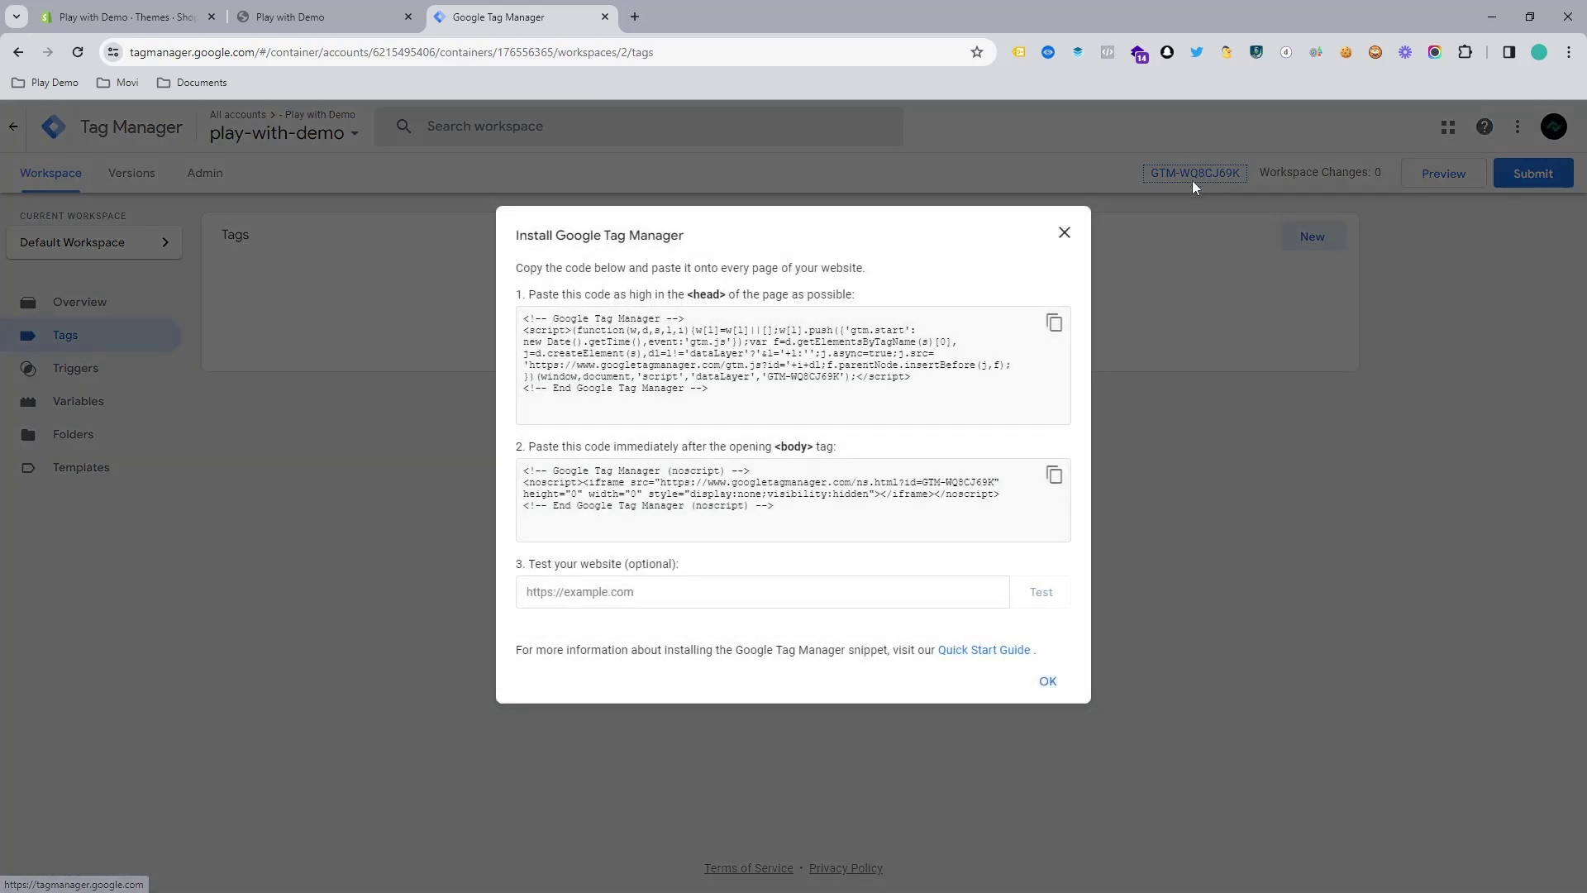
Copy the head code snippet and return to the storefront
{"action": "left_click_drag", "start_coordinate": [524, 318], "coordinate": [720, 393]}
{"action": "left_click", "coordinate": [724, 393]}
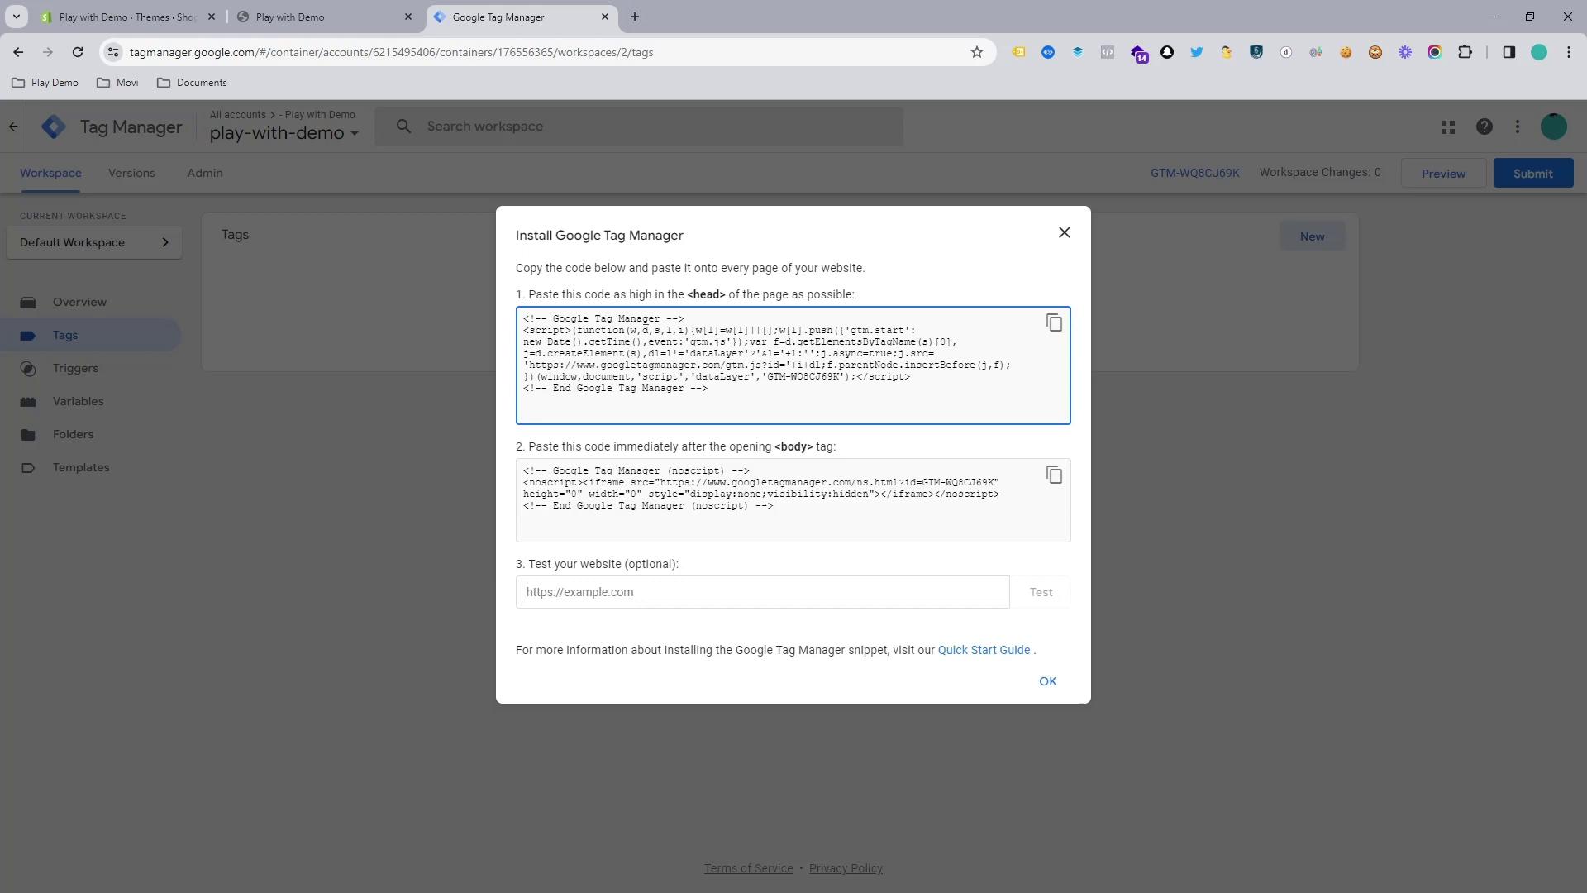
{"action": "left_click_drag", "start_coordinate": [687, 296], "coordinate": [724, 301]}
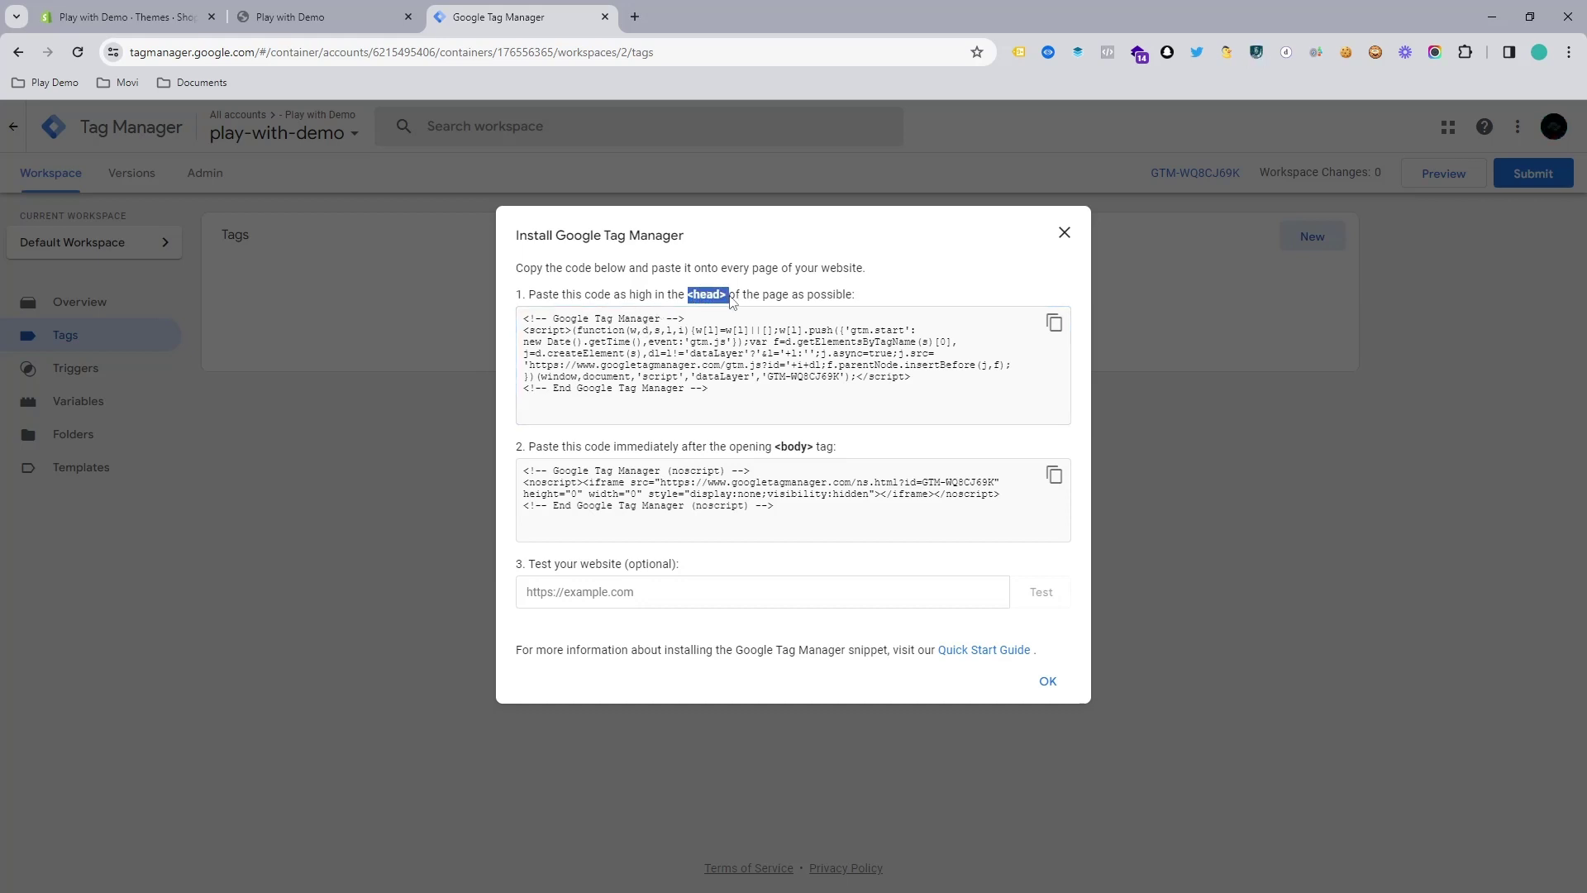
{"action": "left_click", "coordinate": [728, 335]}
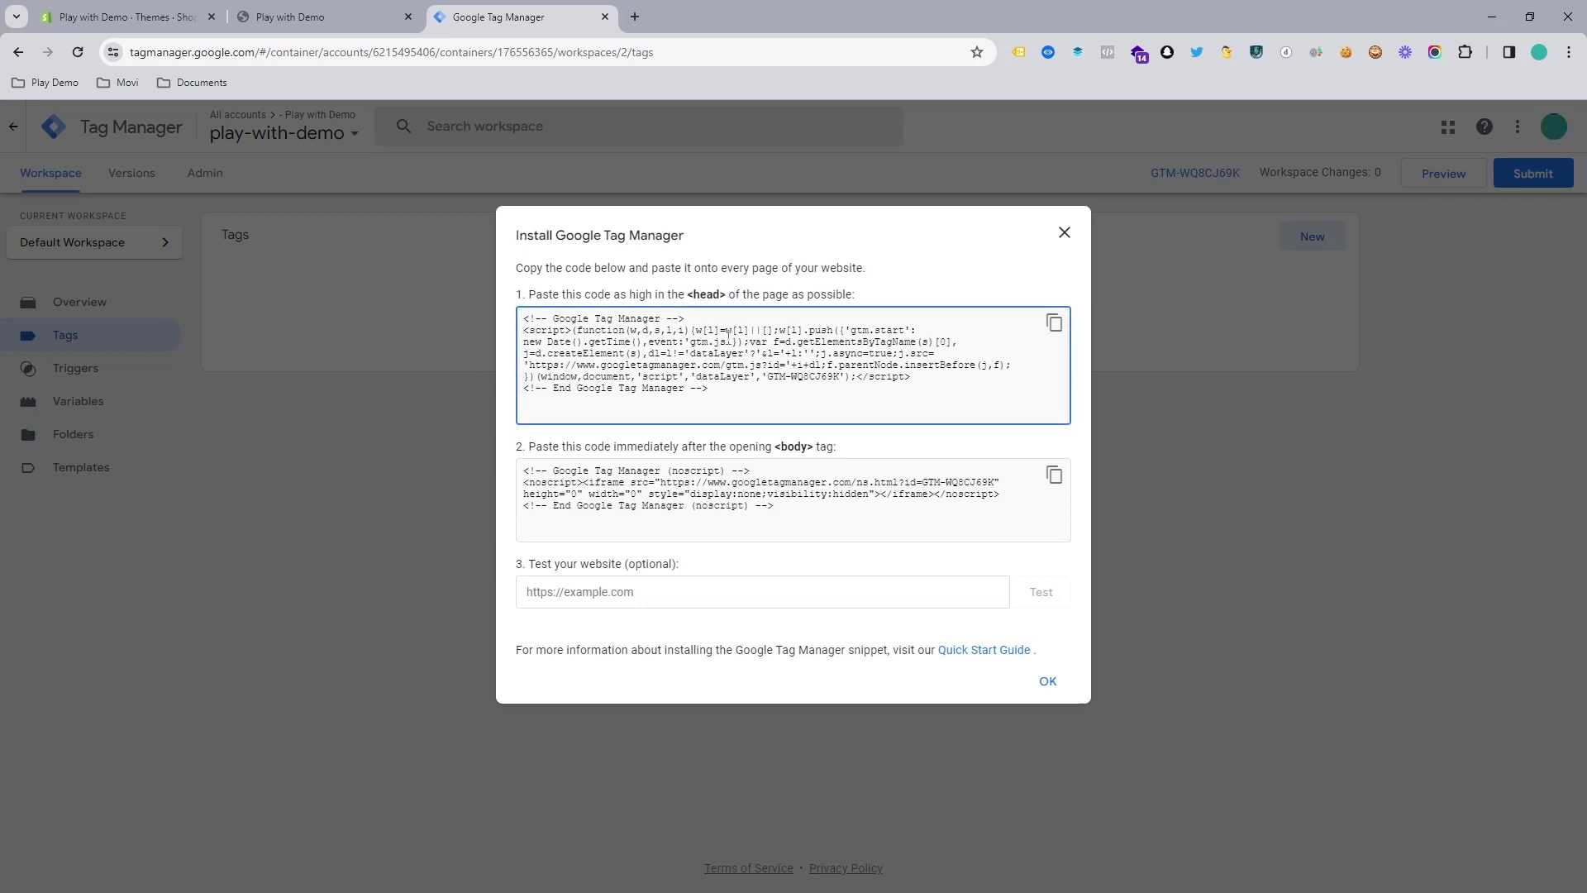
{"action": "left_click", "coordinate": [1054, 323]}
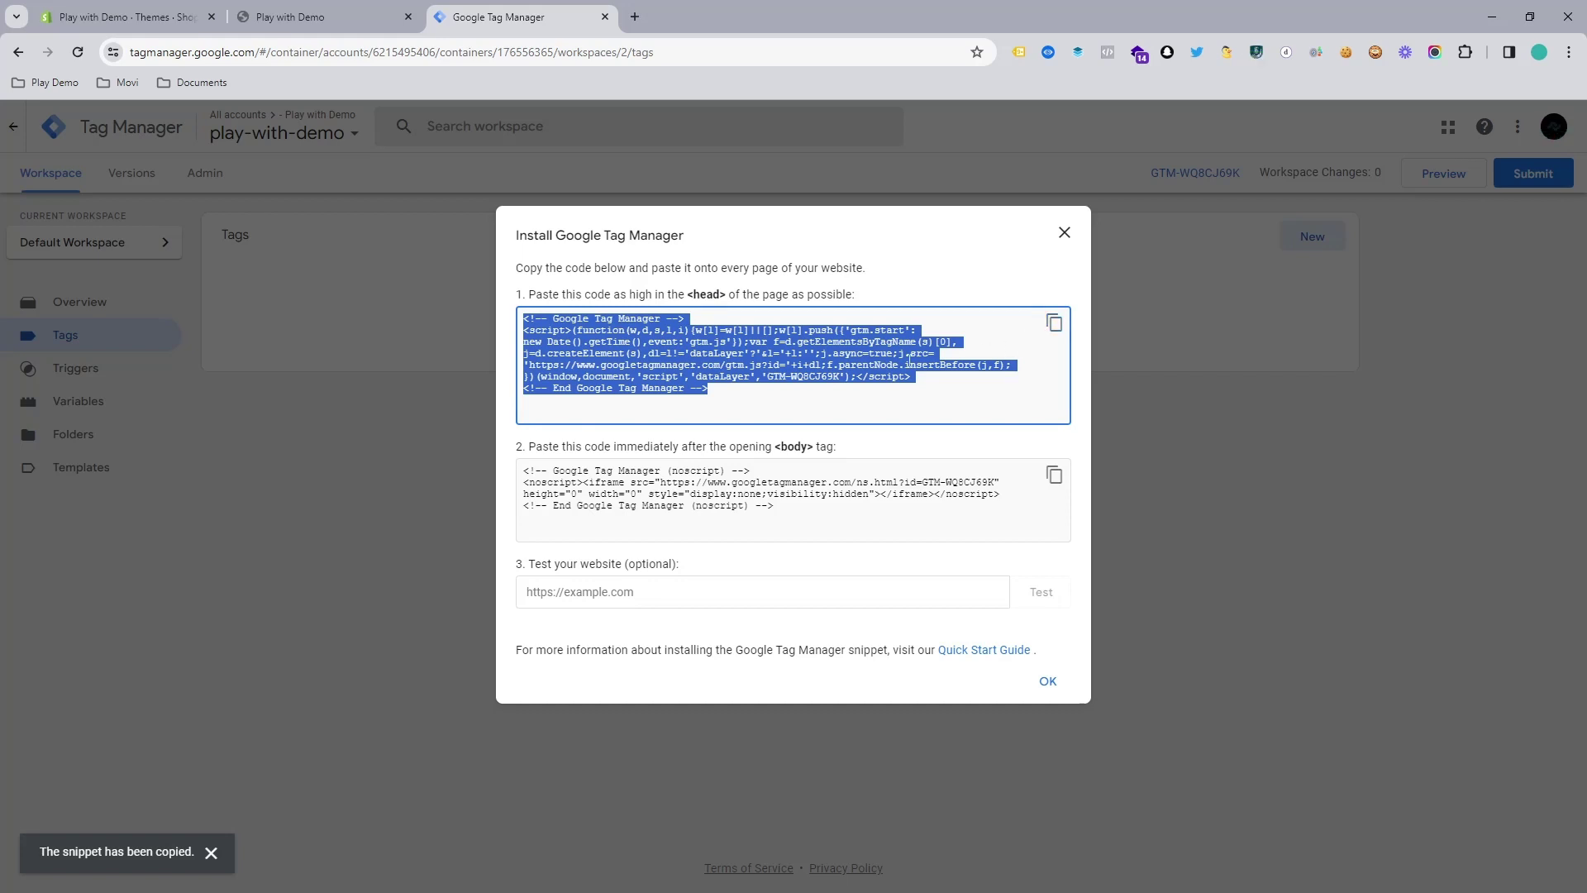
{"action": "left_click", "coordinate": [339, 3]}
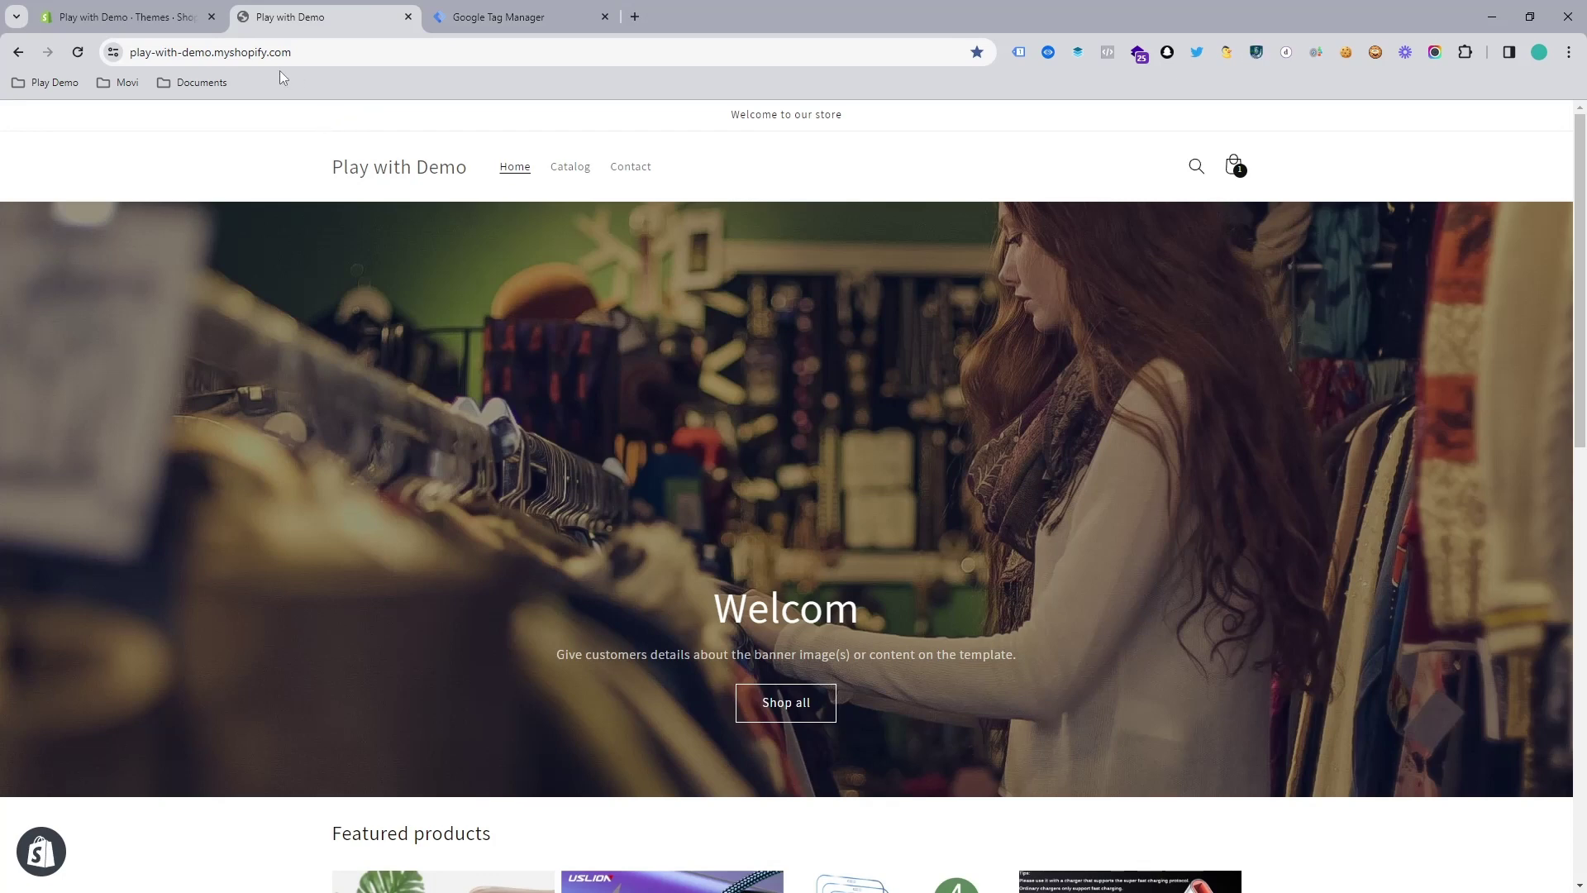
On the Shopify admin Themes page, open the Dawn theme's actions menu
{"action": "left_click", "coordinate": [167, 6]}
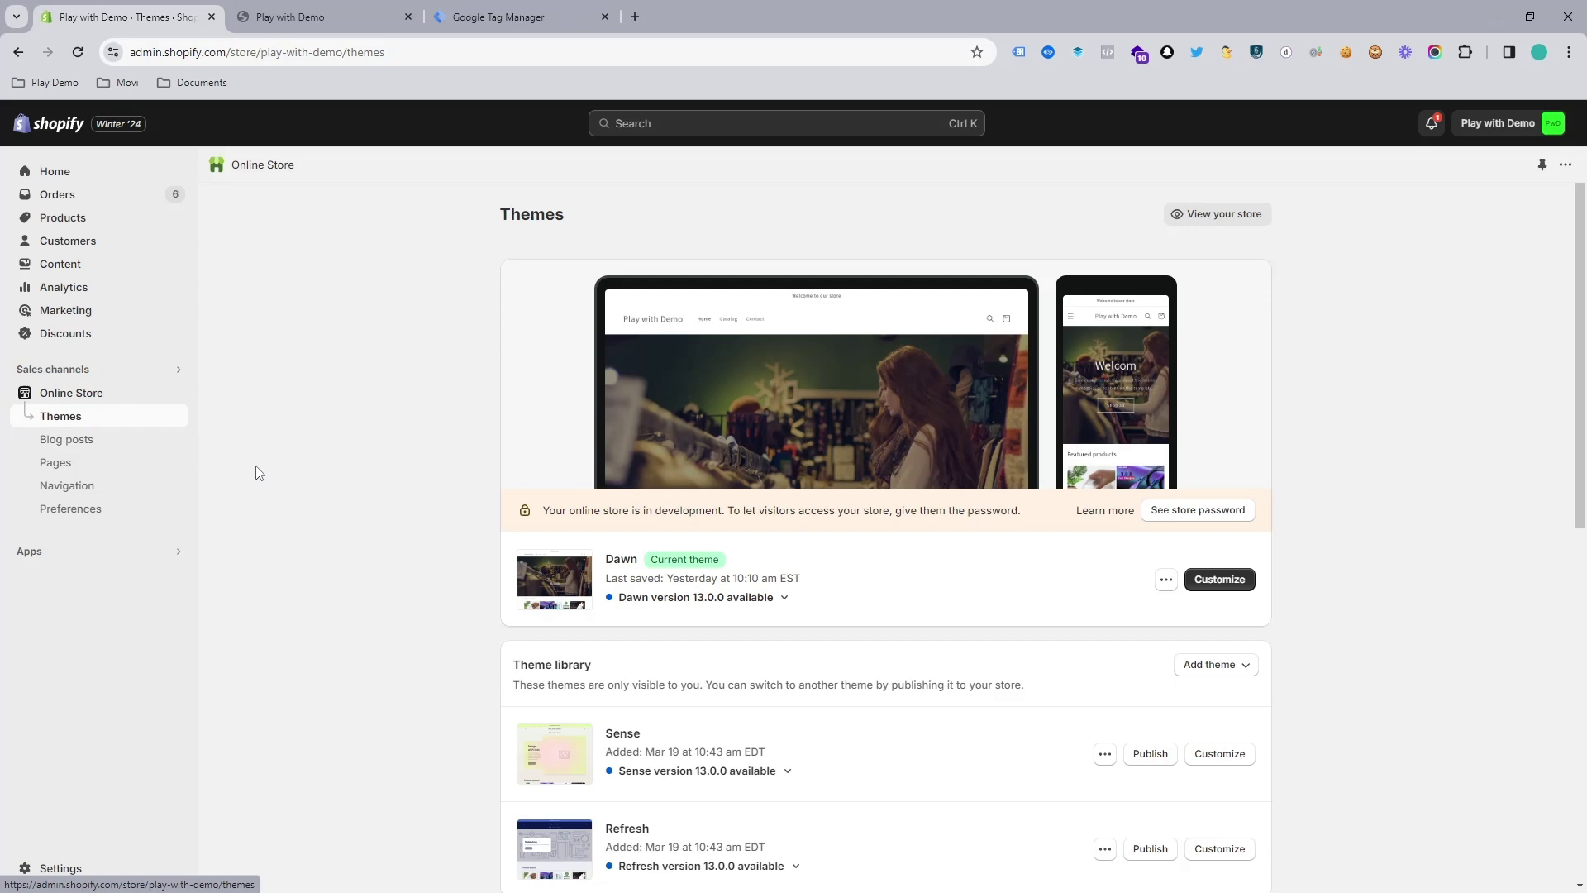
{"action": "scroll", "coordinate": [259, 471], "scroll_direction": "down", "scroll_amount": 4}
{"action": "scroll", "coordinate": [331, 484], "scroll_direction": "up", "scroll_amount": 4}
{"action": "left_click", "coordinate": [1166, 581]}
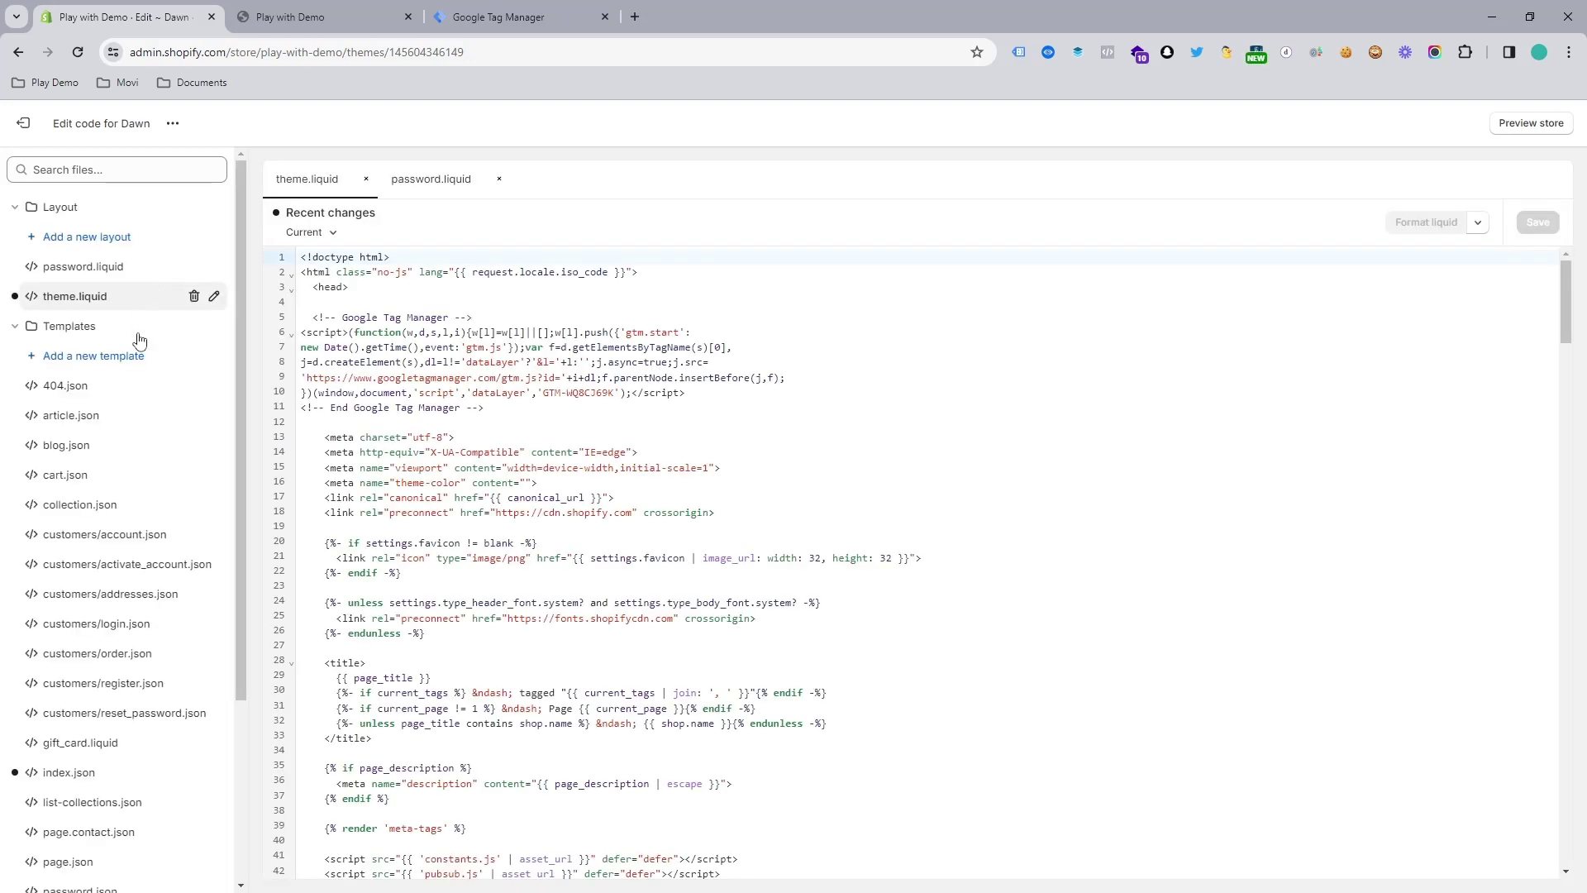
Open theme.liquid and inspect the Tag Manager snippet on lines 5–11 of the head
{"action": "left_click", "coordinate": [52, 305]}
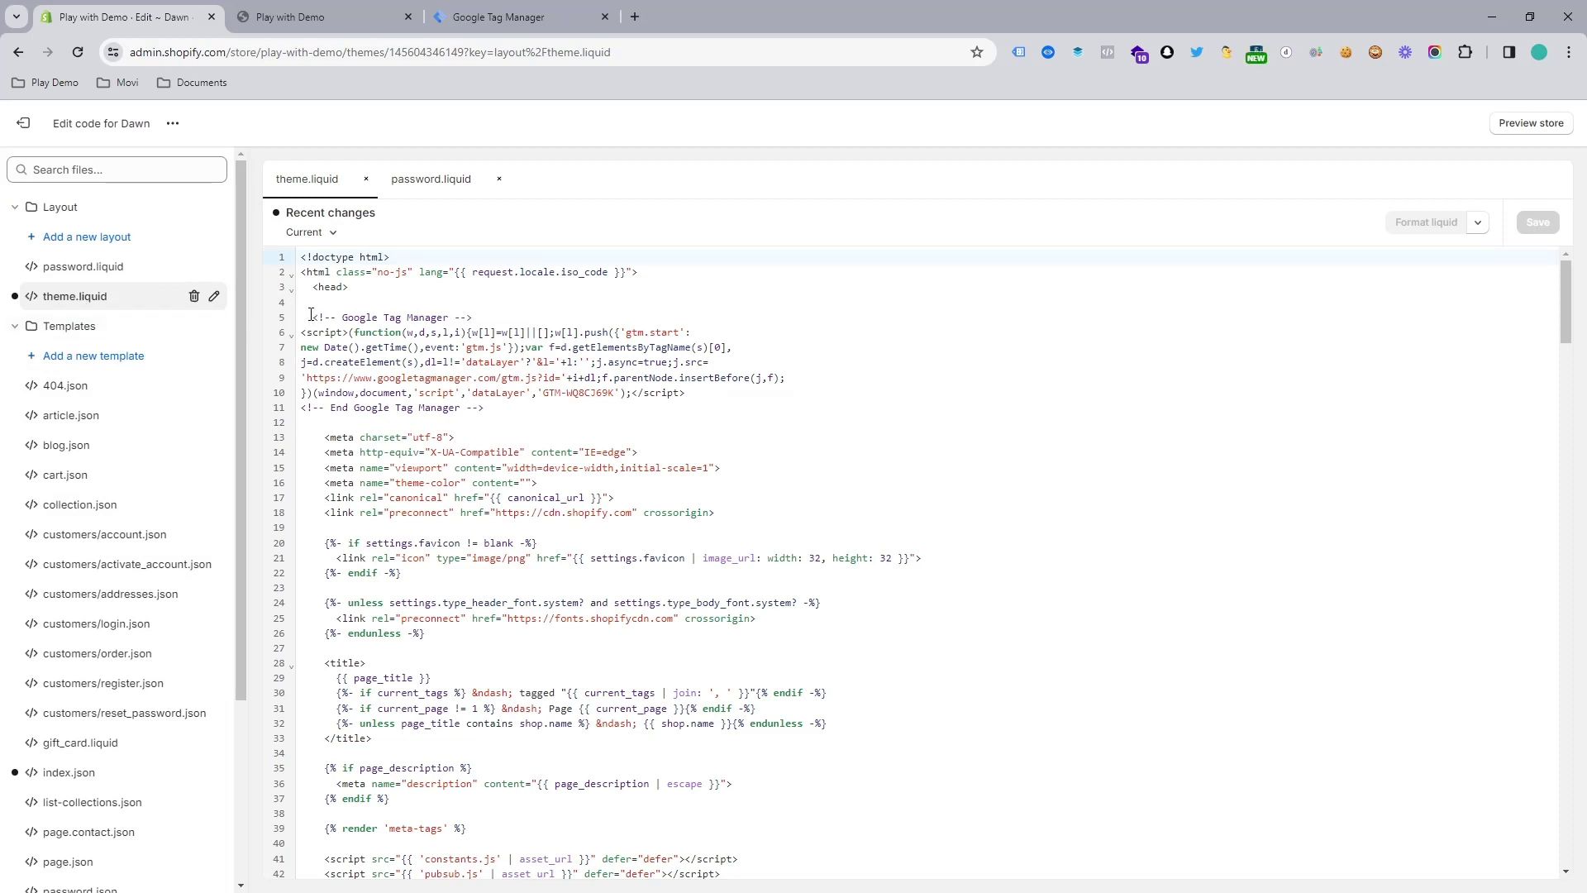
{"action": "left_click_drag", "start_coordinate": [310, 314], "coordinate": [486, 407]}
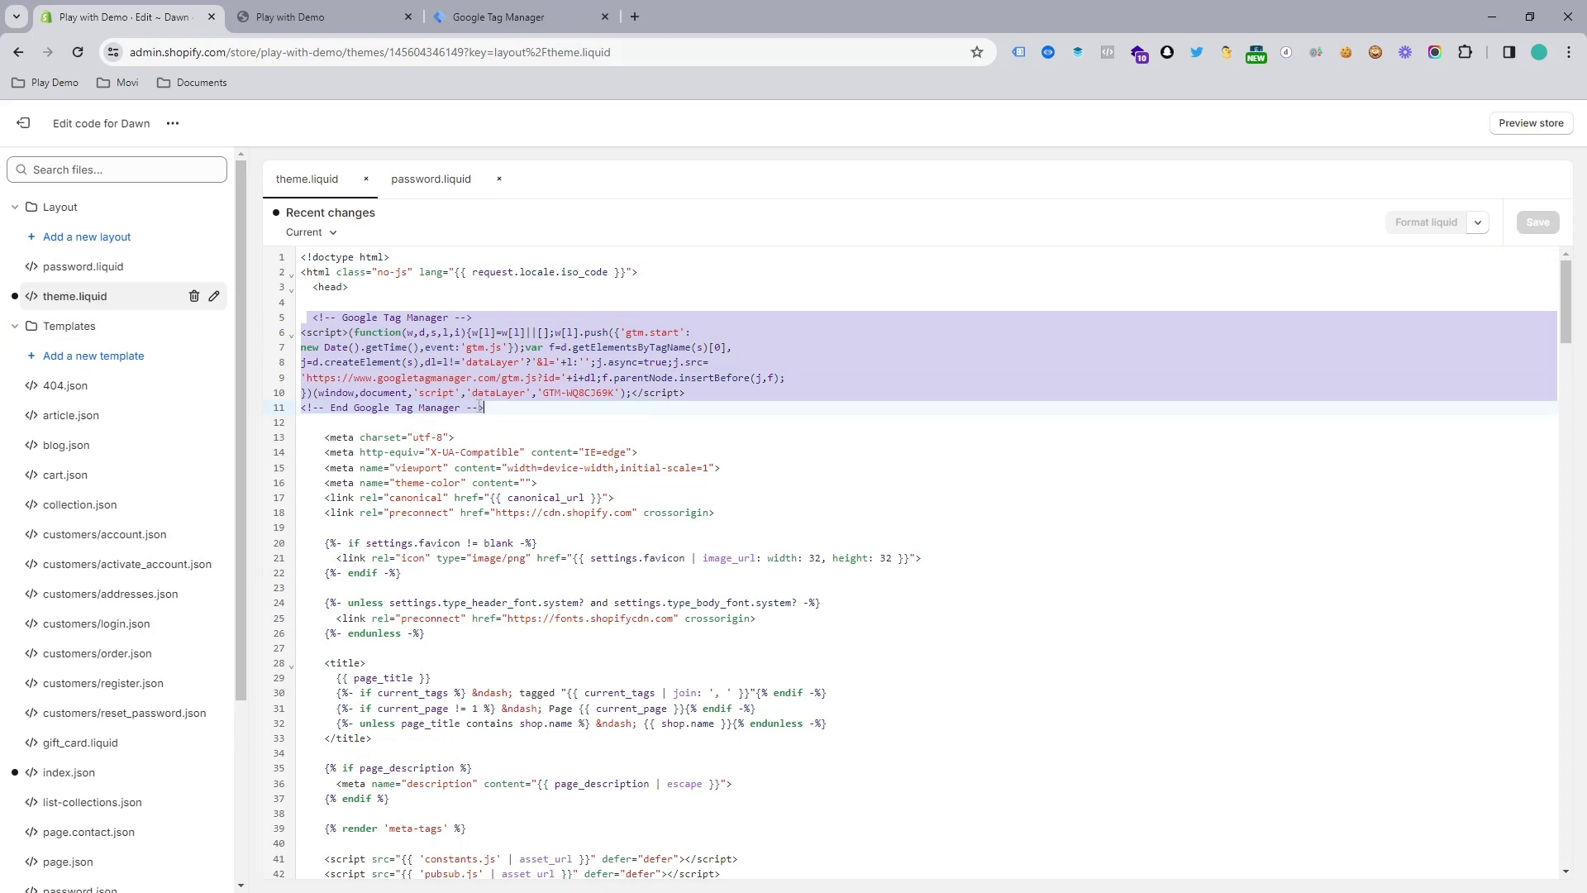
{"action": "left_click_drag", "start_coordinate": [484, 408], "coordinate": [315, 307]}
{"action": "left_click", "coordinate": [319, 307]}
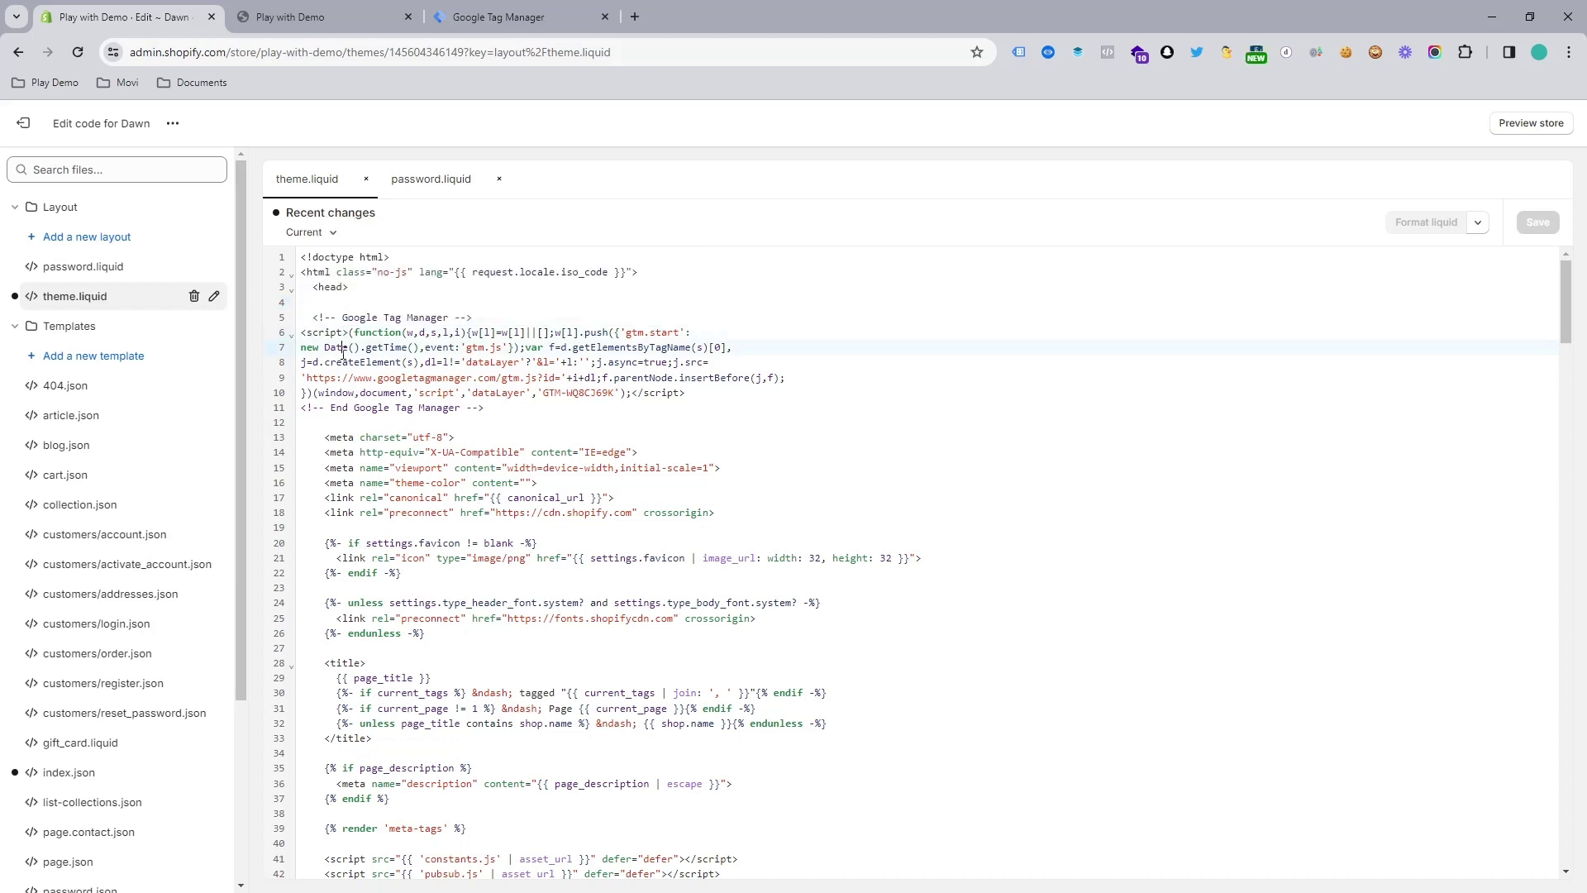
Re-copy the GTM head snippet and compare it with the snippet in theme.liquid
{"action": "left_click", "coordinate": [469, 8]}
{"action": "left_click", "coordinate": [1054, 322]}
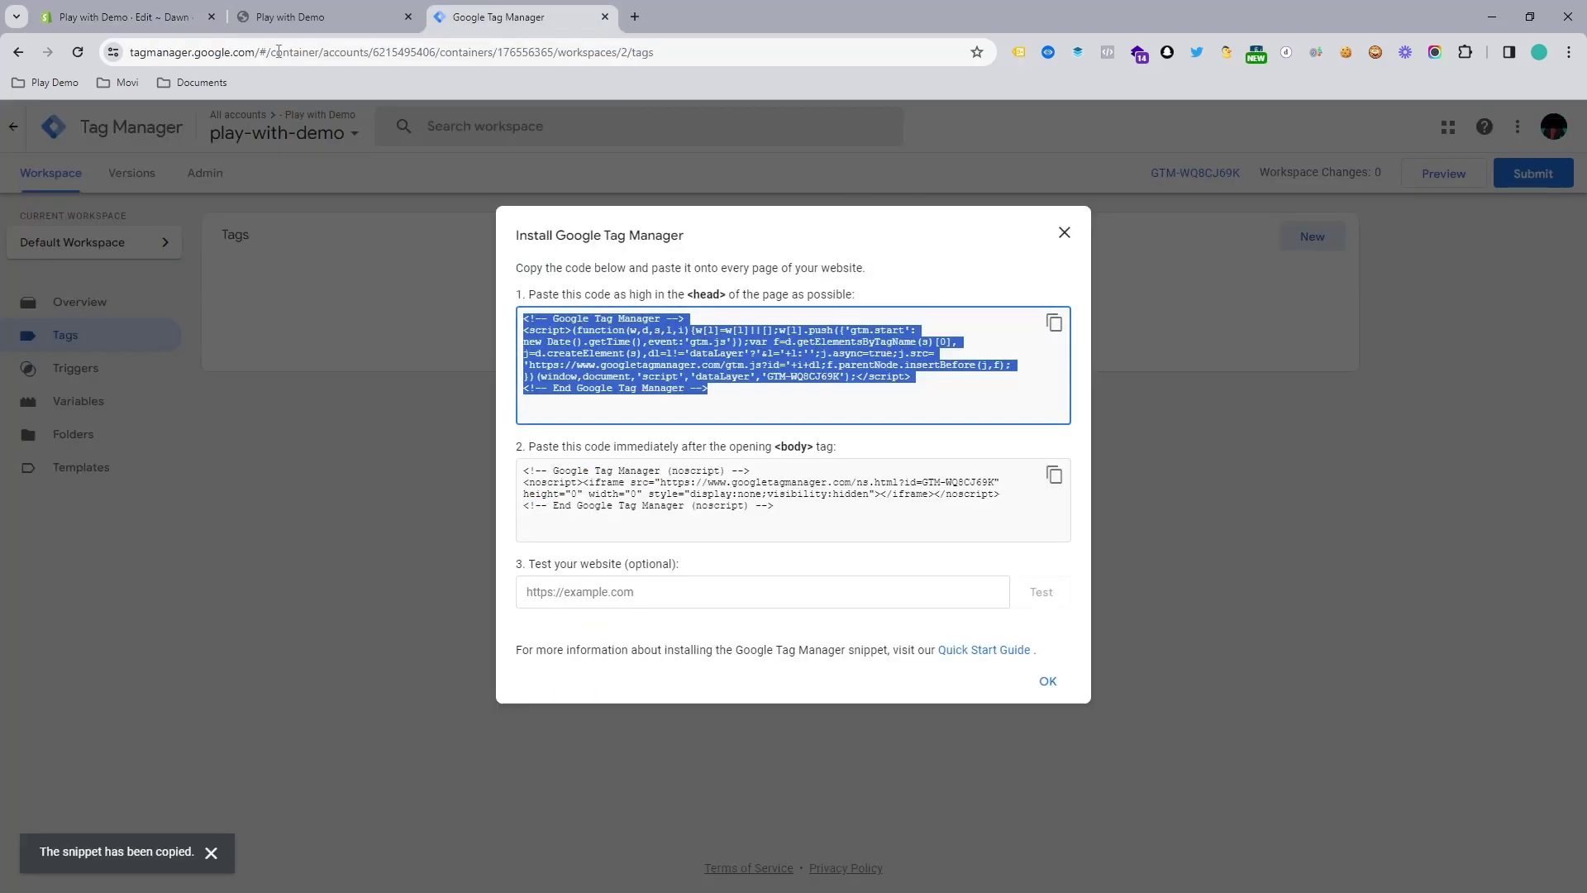
{"action": "left_click", "coordinate": [124, 16]}
{"action": "left_click_drag", "start_coordinate": [506, 402], "coordinate": [406, 364]}
{"action": "left_click", "coordinate": [361, 319]}
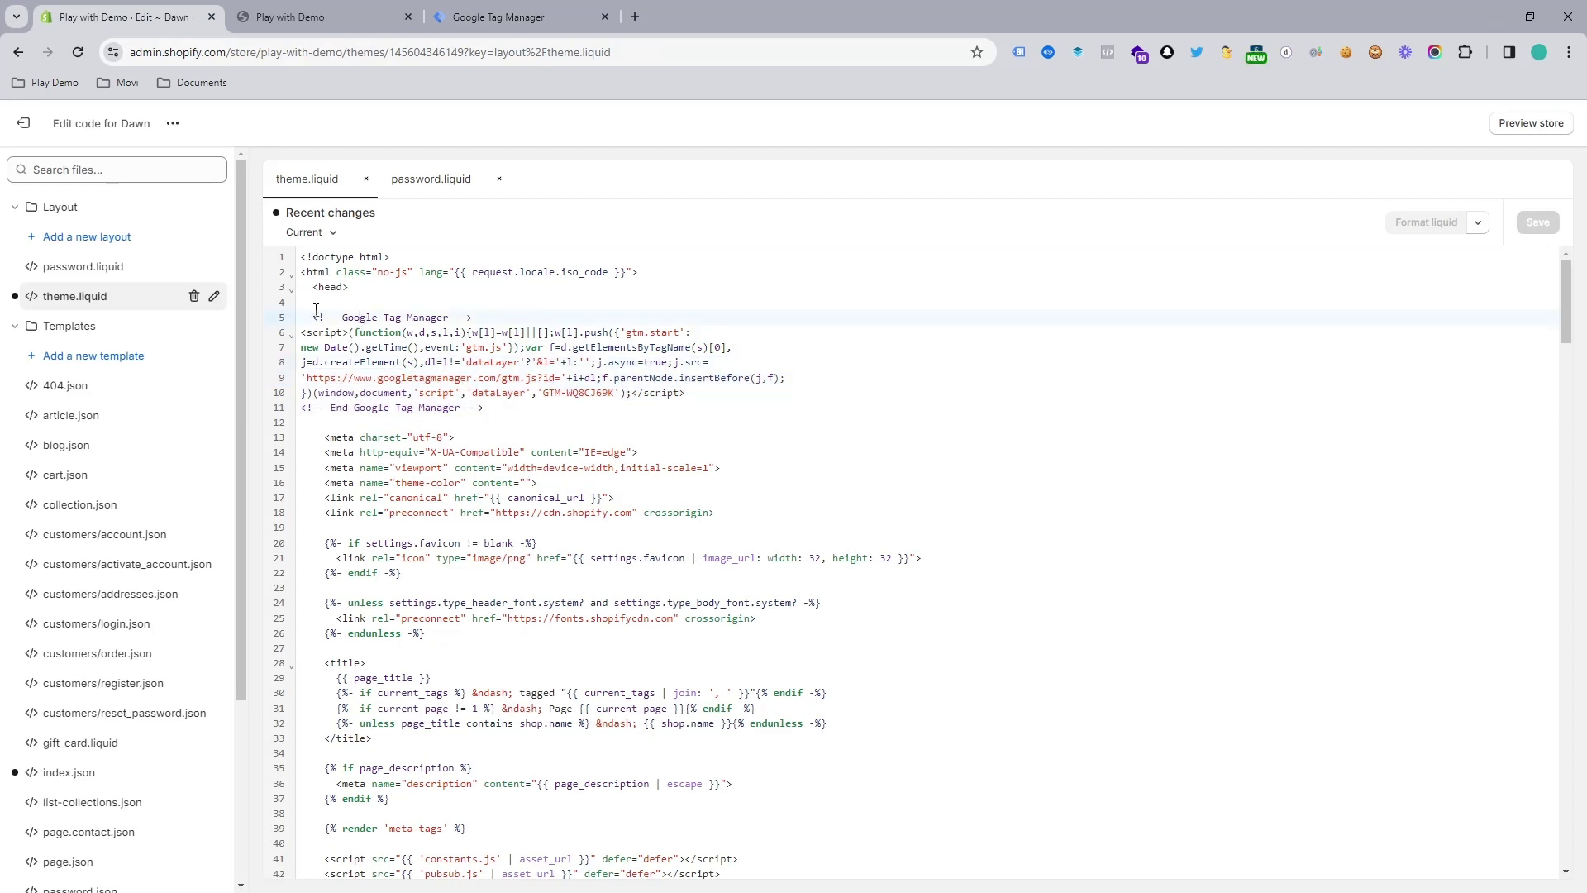
{"action": "left_click_drag", "start_coordinate": [314, 317], "coordinate": [505, 407]}
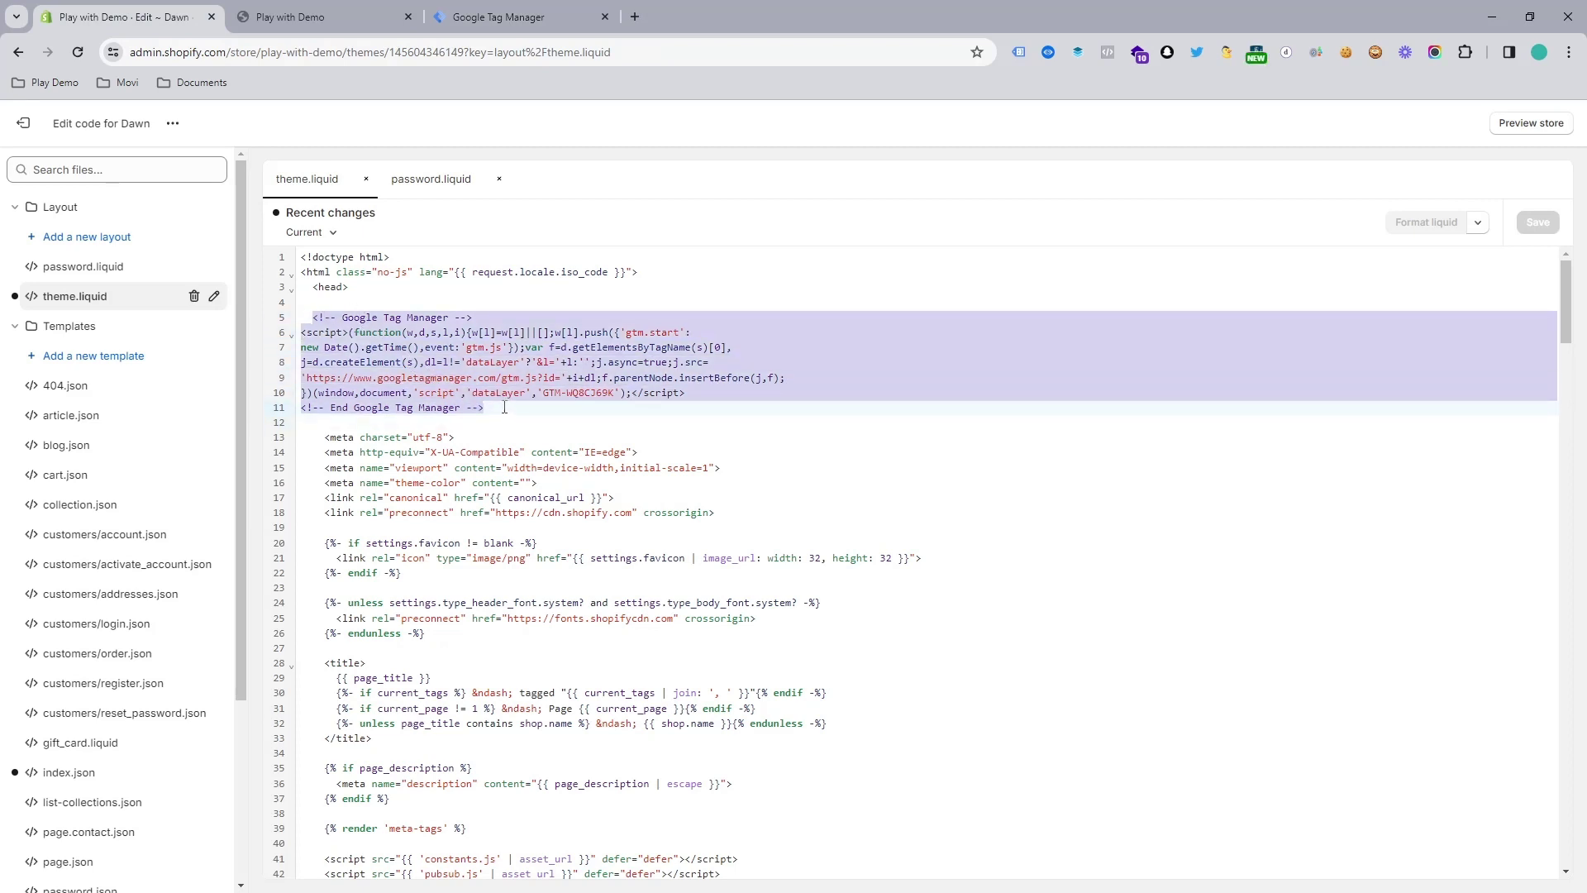
{"action": "left_click", "coordinate": [473, 367]}
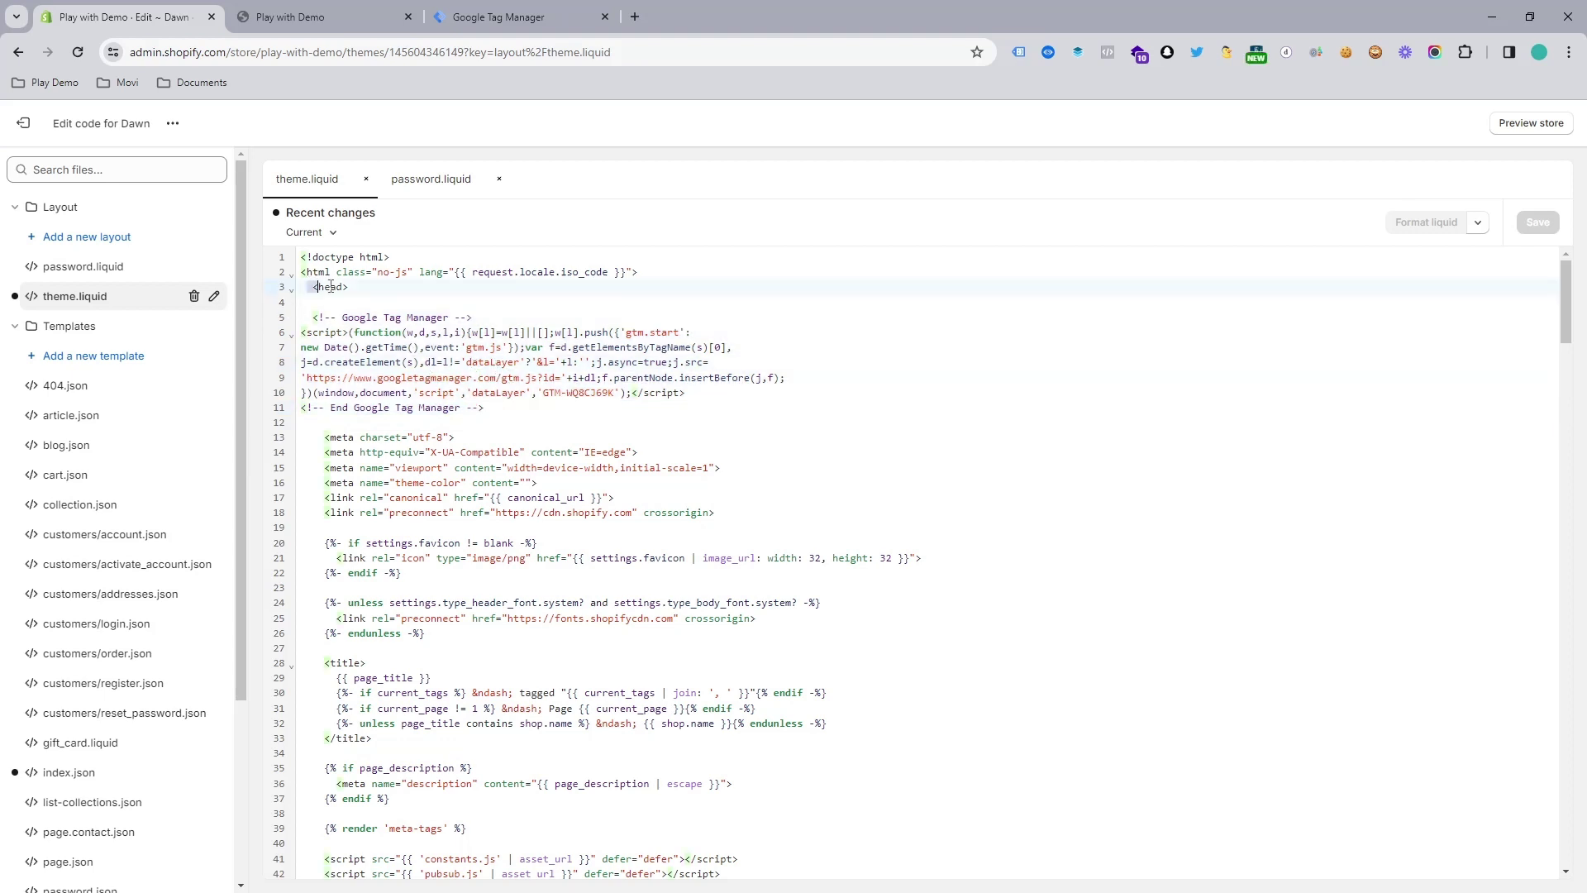
{"action": "left_click", "coordinate": [368, 288]}
{"action": "left_click", "coordinate": [393, 423]}
Close GTM's installation instructions and bring up the Tag Manager tab
{"action": "left_click", "coordinate": [488, 17]}
{"action": "left_click", "coordinate": [1064, 233]}
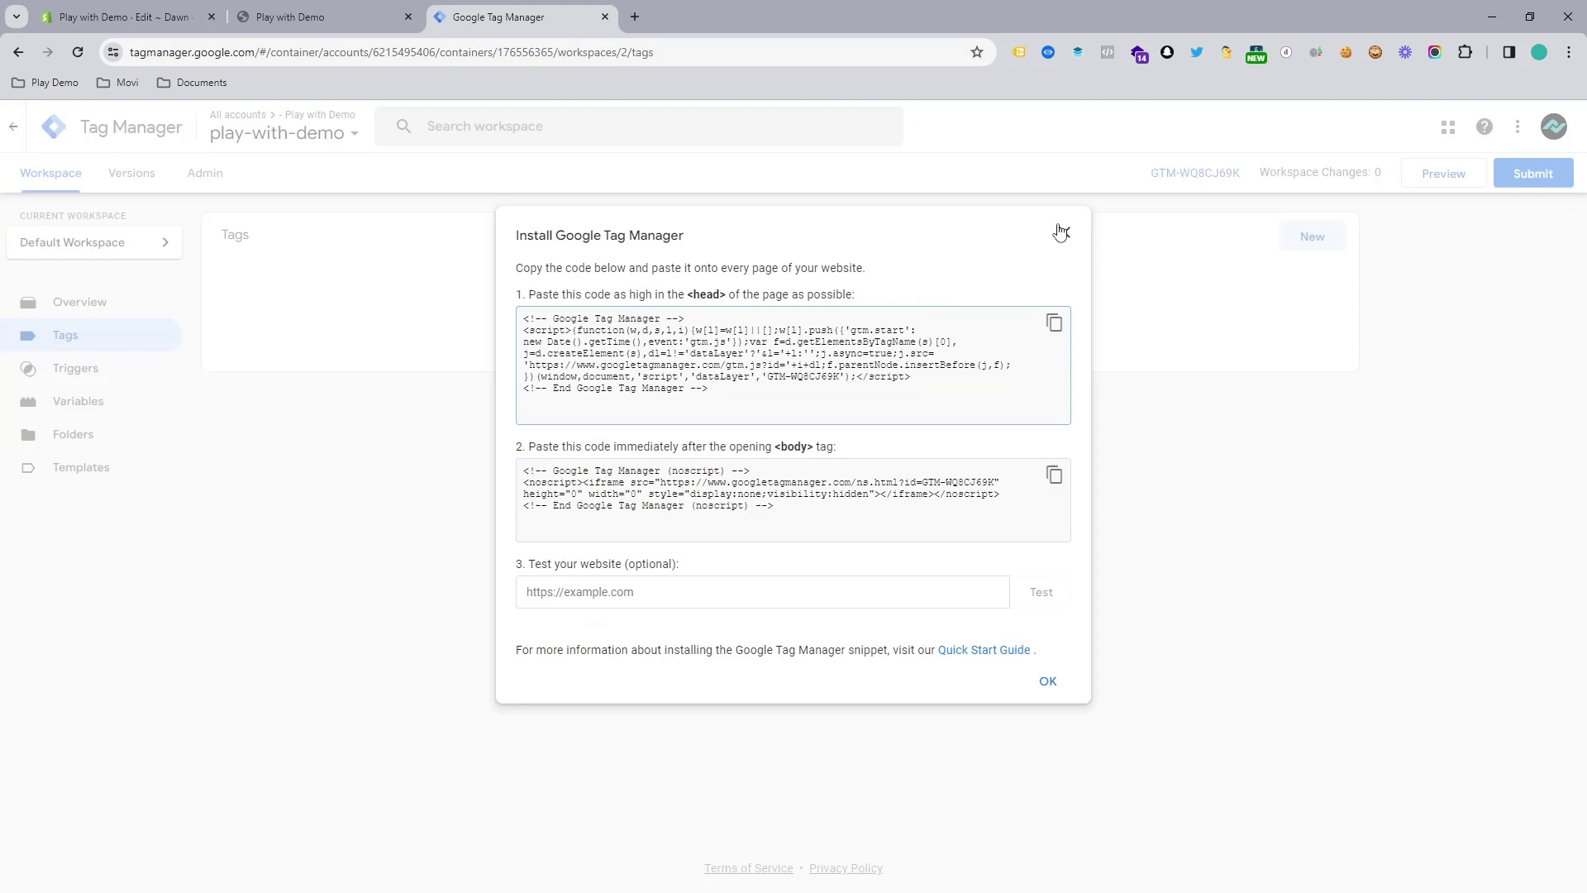
{"action": "left_click", "coordinate": [136, 10]}
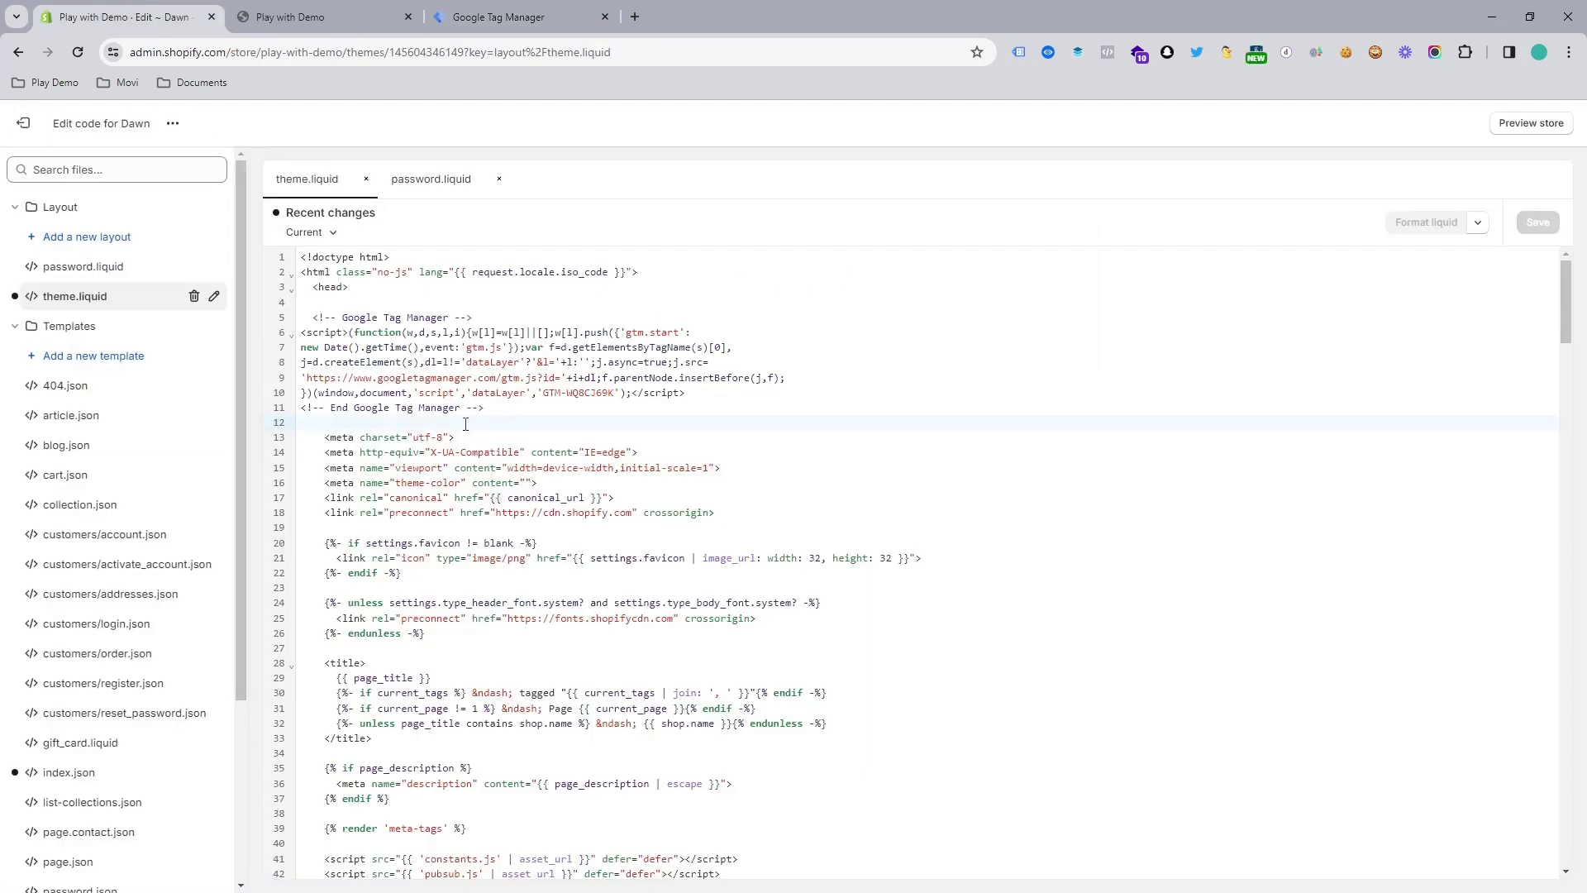
{"action": "left_click", "coordinate": [468, 9]}
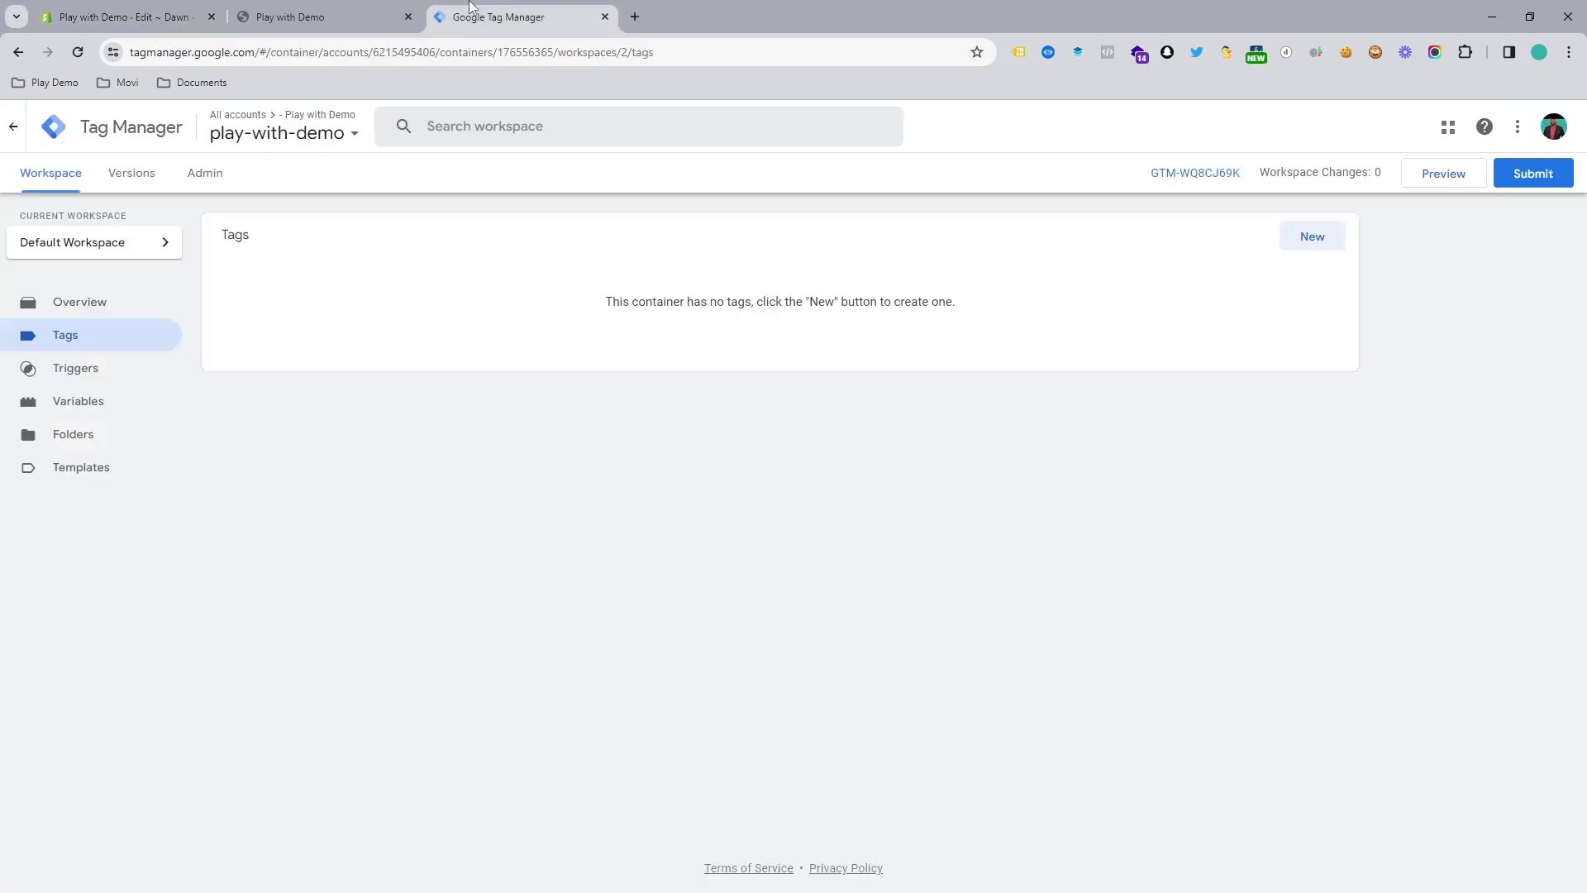
Reload the storefront, confirm Tag Assistant detects the GTM container, then return to Tags
{"action": "left_click", "coordinate": [265, 17]}
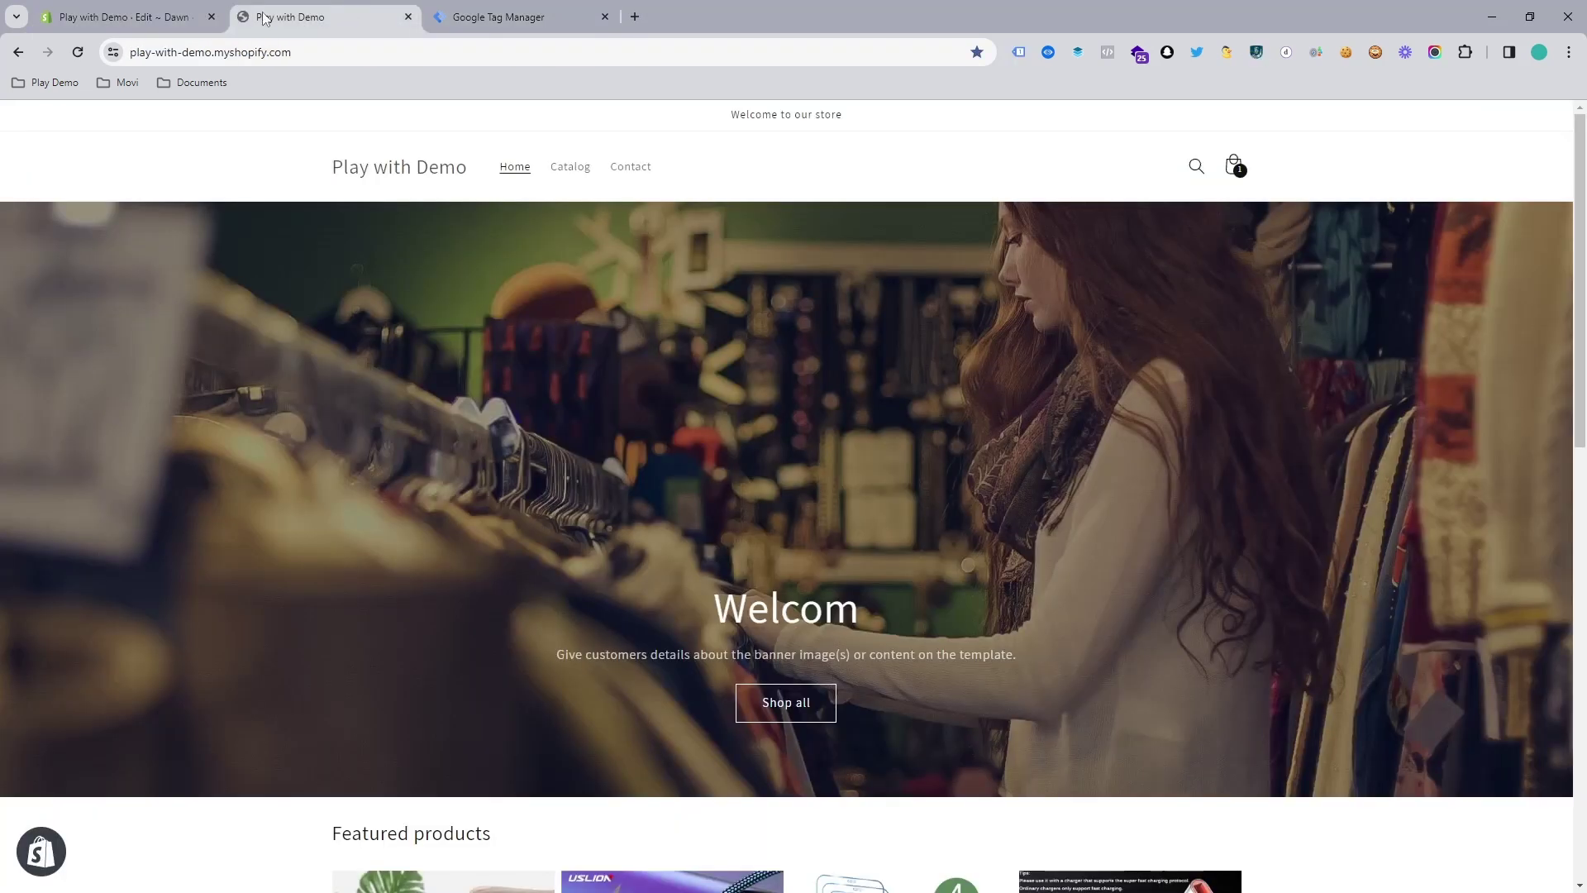
{"action": "left_click", "coordinate": [76, 53]}
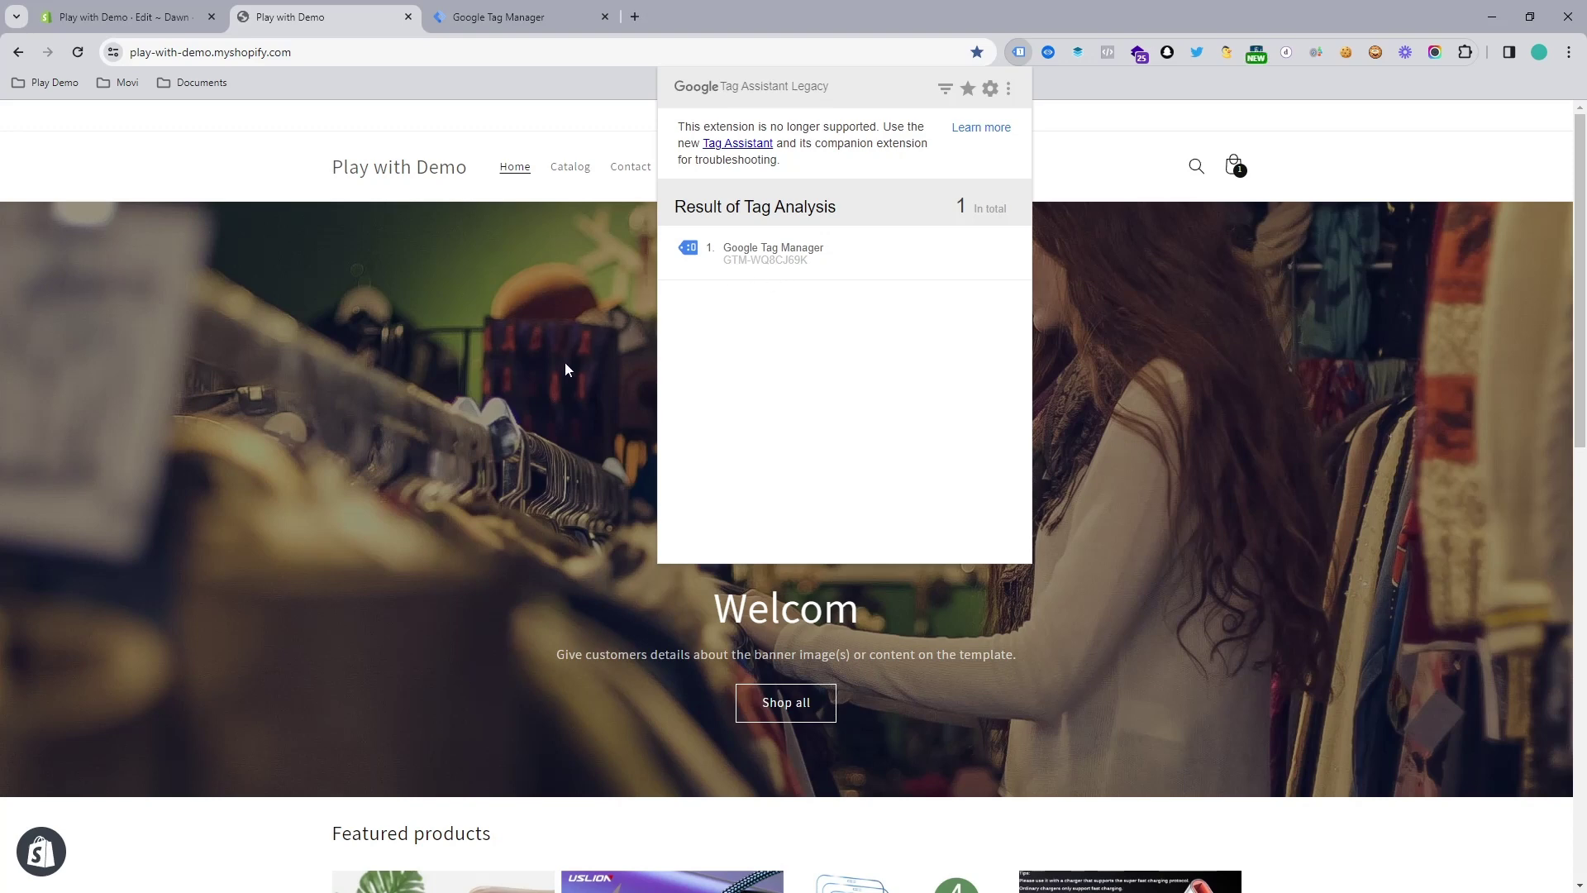
{"action": "left_click", "coordinate": [557, 329]}
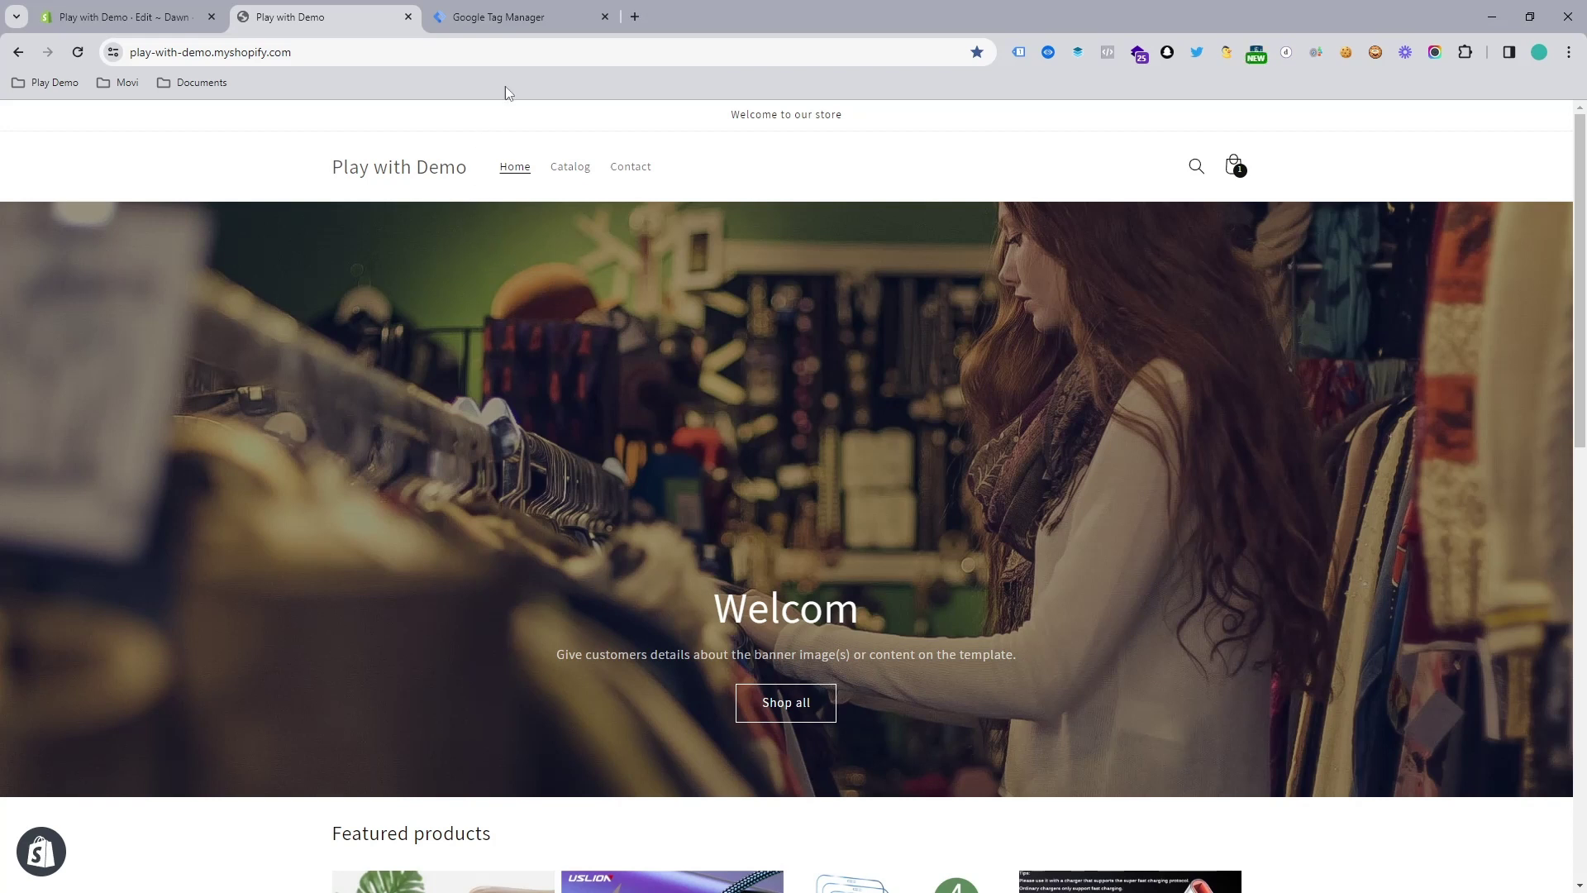
{"action": "left_click", "coordinate": [463, 16]}
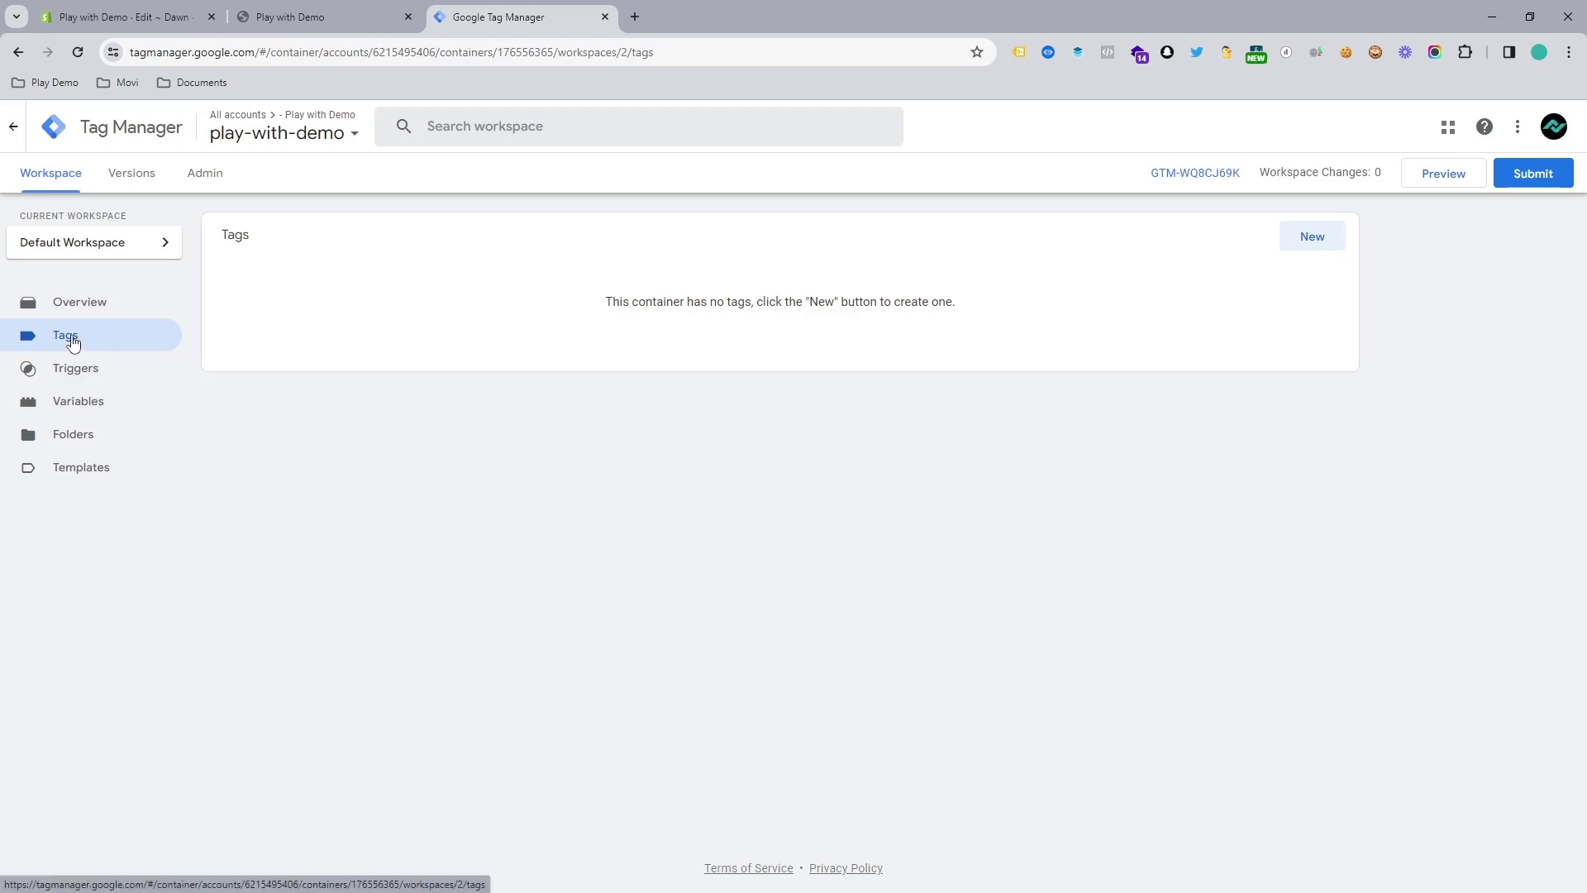
Create a new tag and search the tag types for 'face'
{"action": "left_click", "coordinate": [1315, 240]}
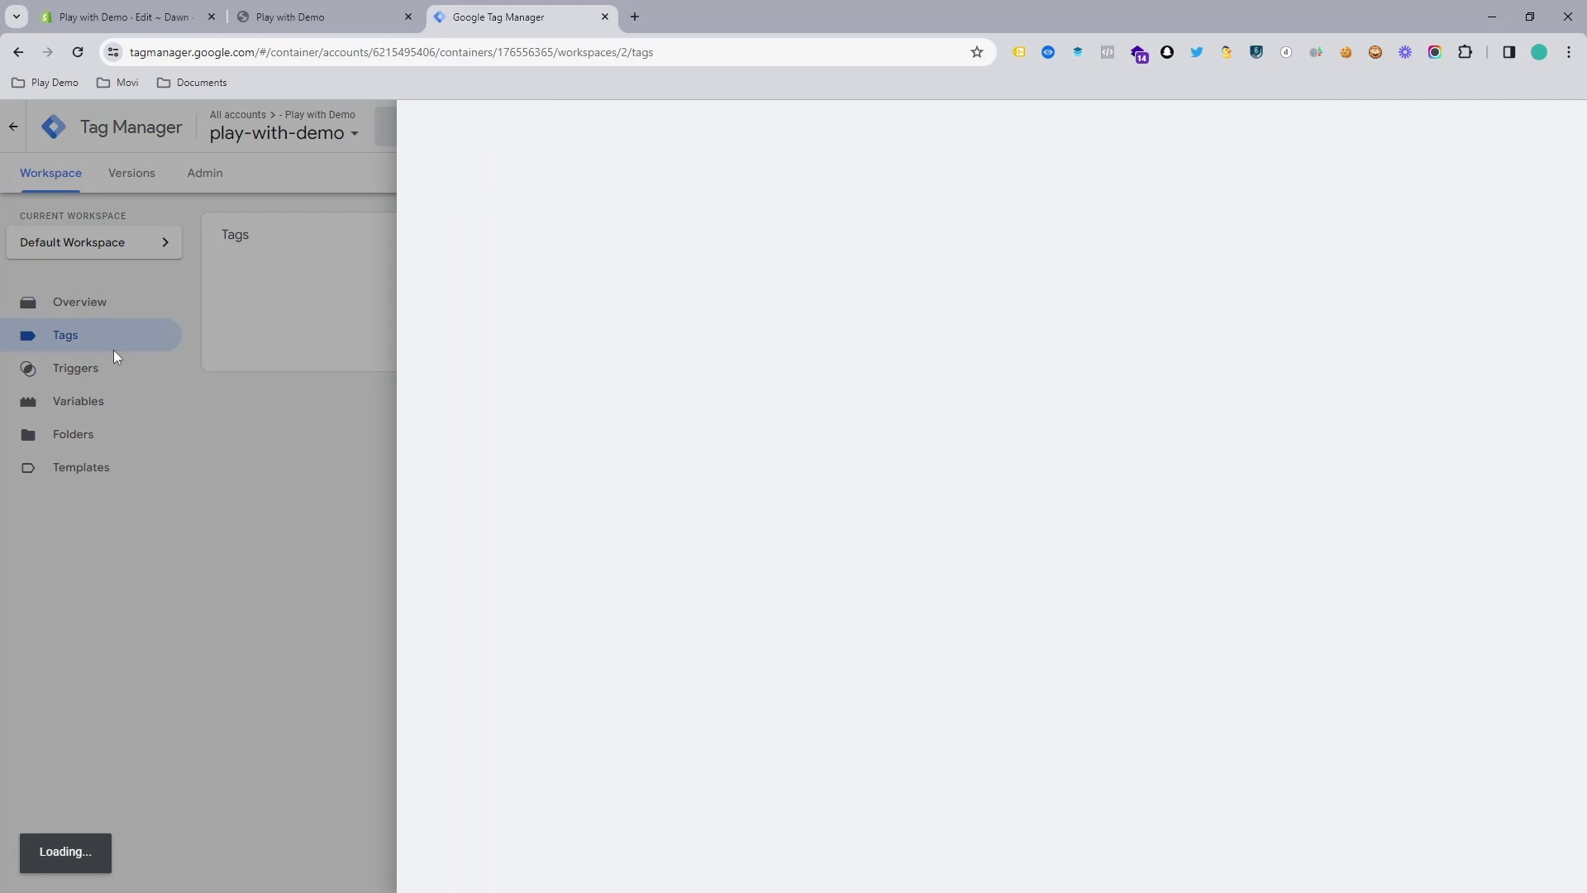
{"action": "left_click", "coordinate": [836, 266]}
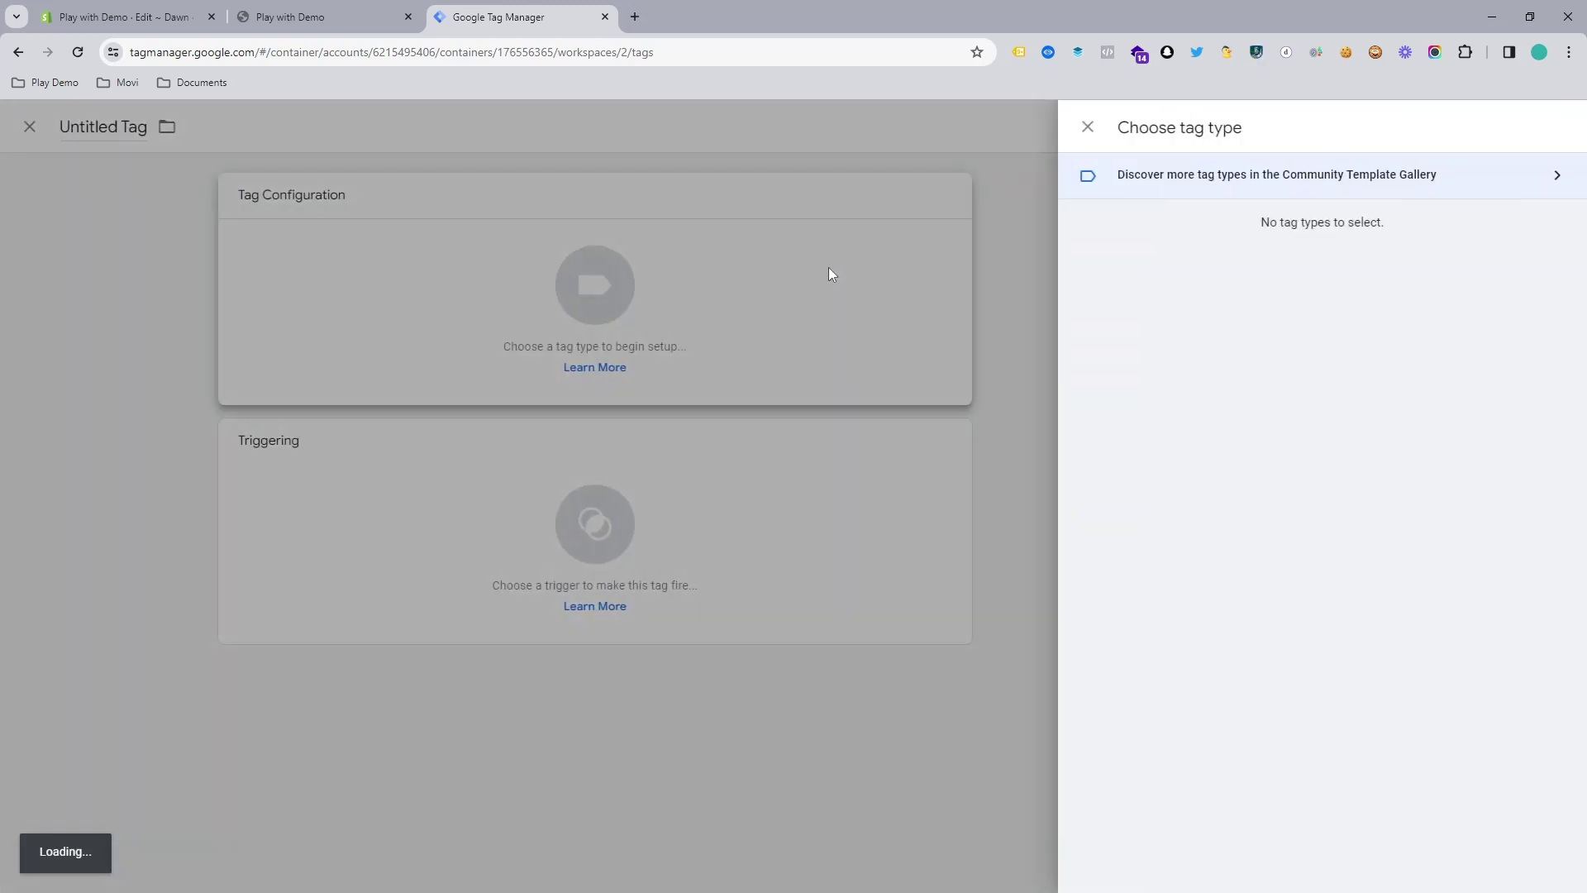
{"action": "left_click", "coordinate": [1529, 126]}
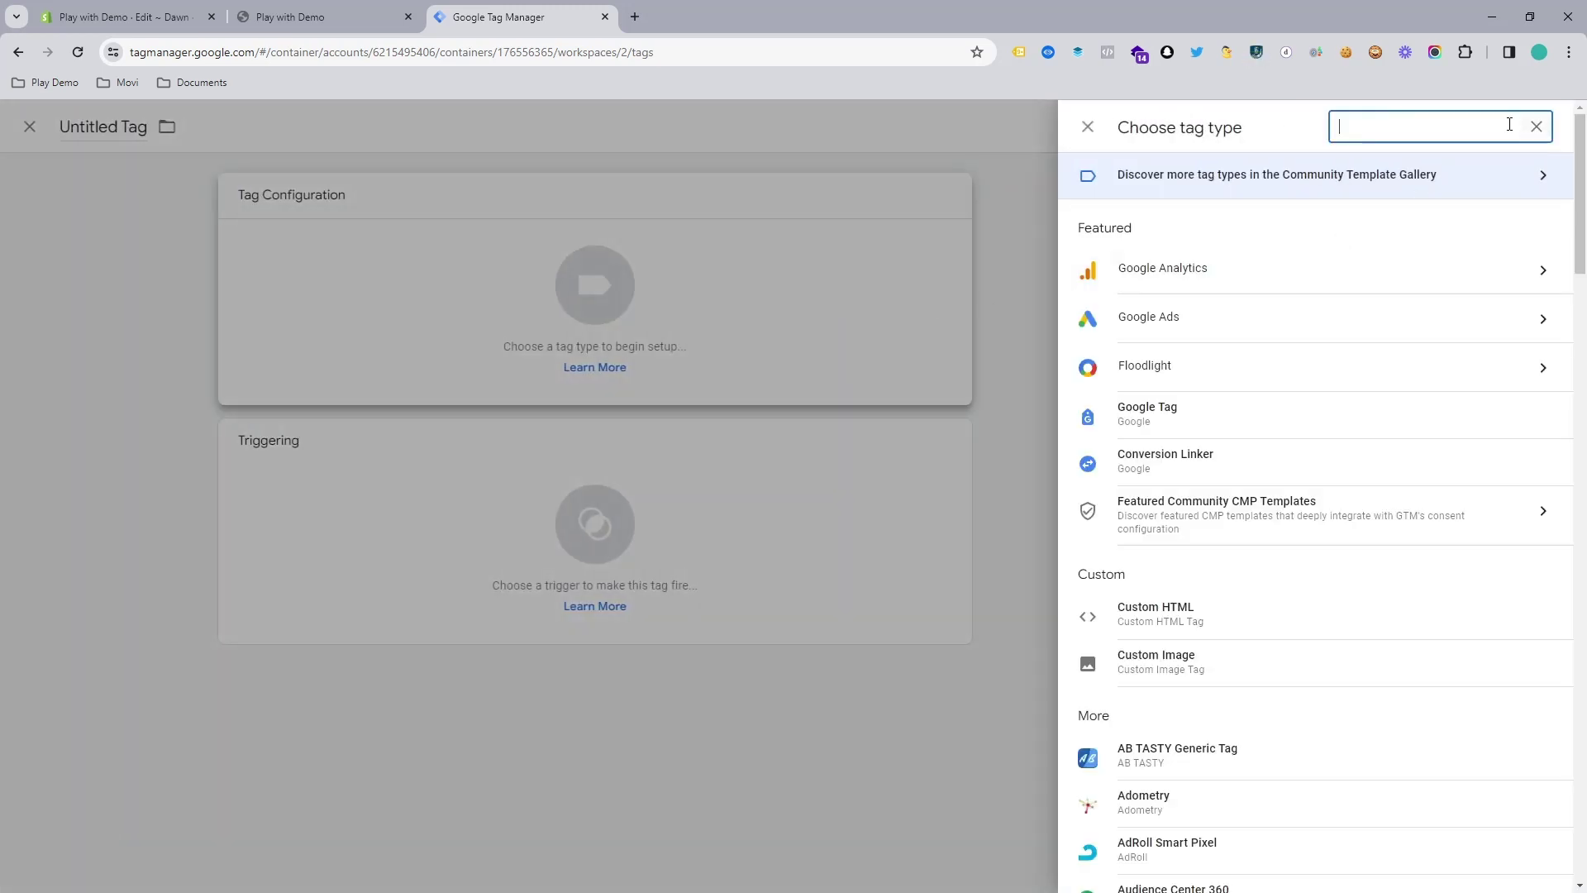
{"action": "type", "text": "faceb"}
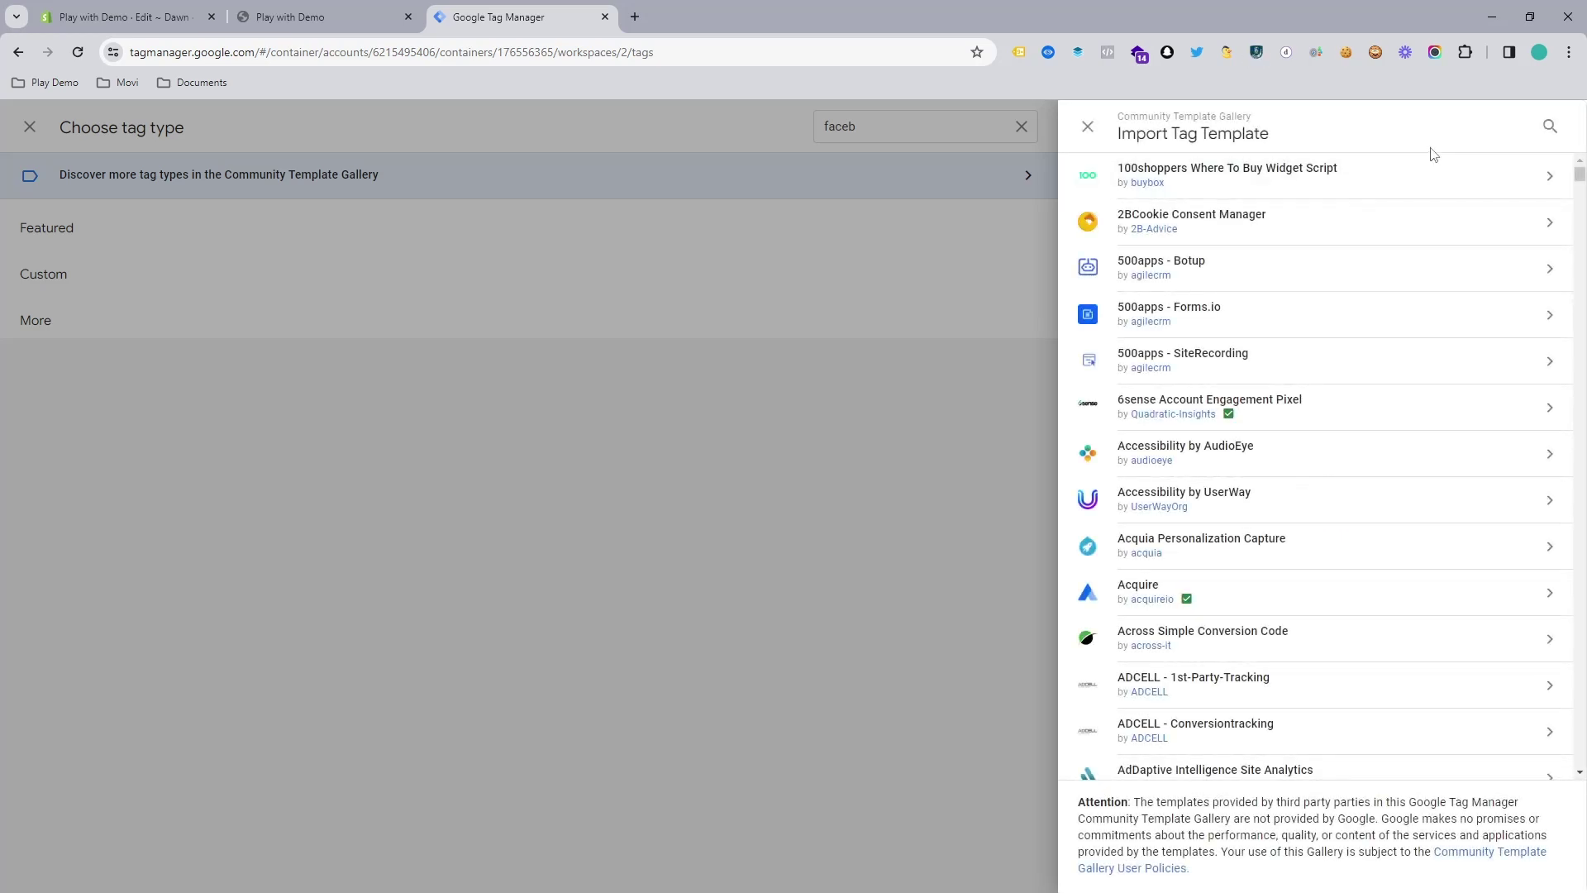
Search the gallery for Facebook, add the Facebook Pixel template, and close the unsaved tag
{"action": "left_click", "coordinate": [1549, 128]}
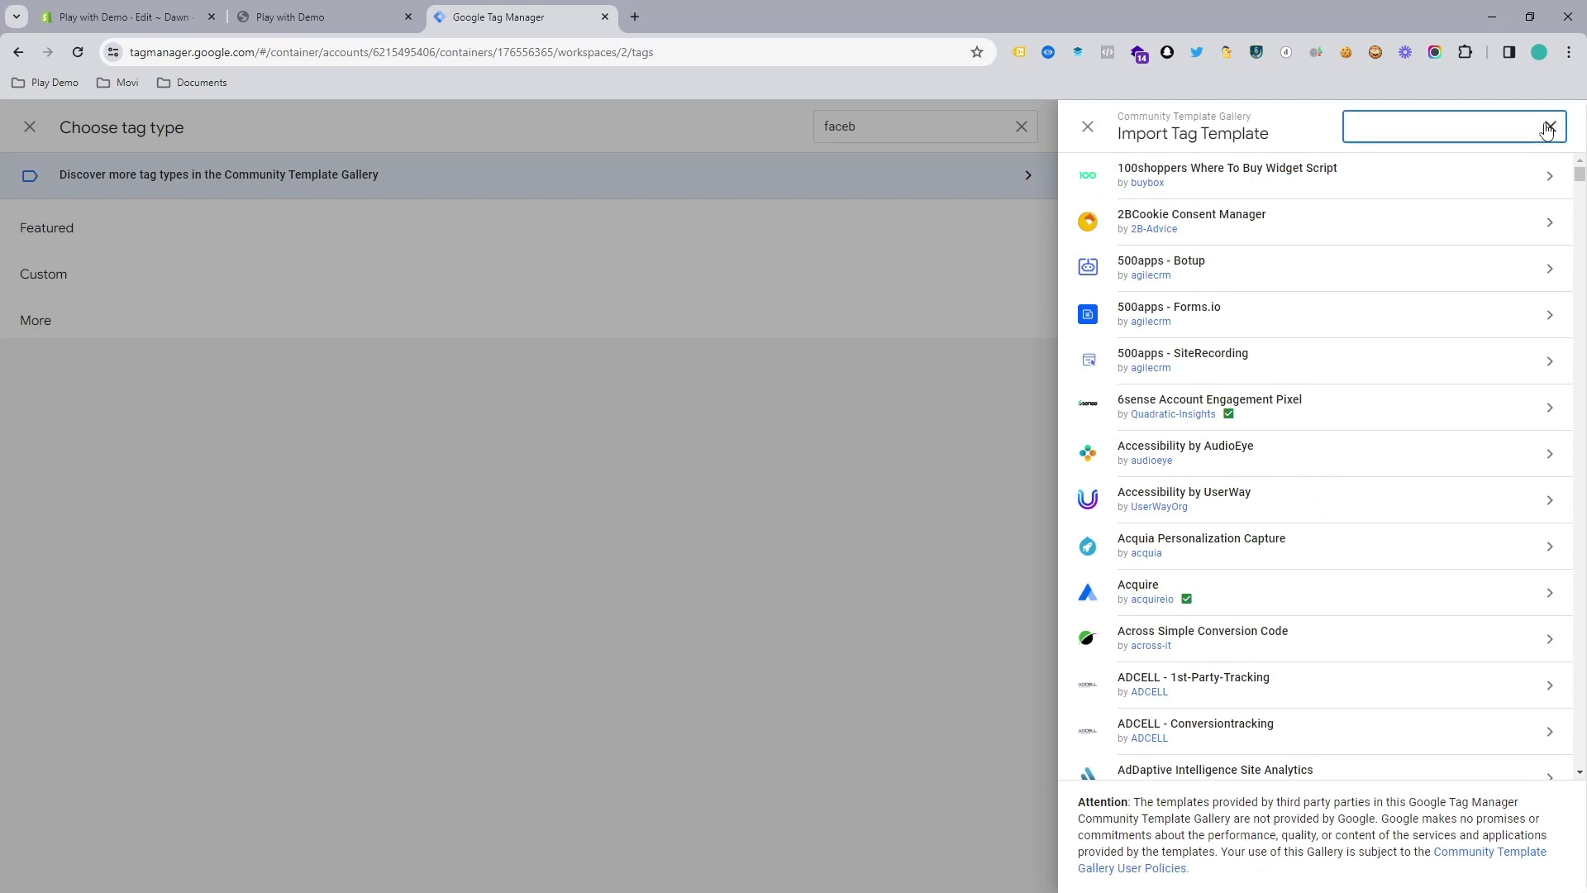
{"action": "type", "text": "facebo"}
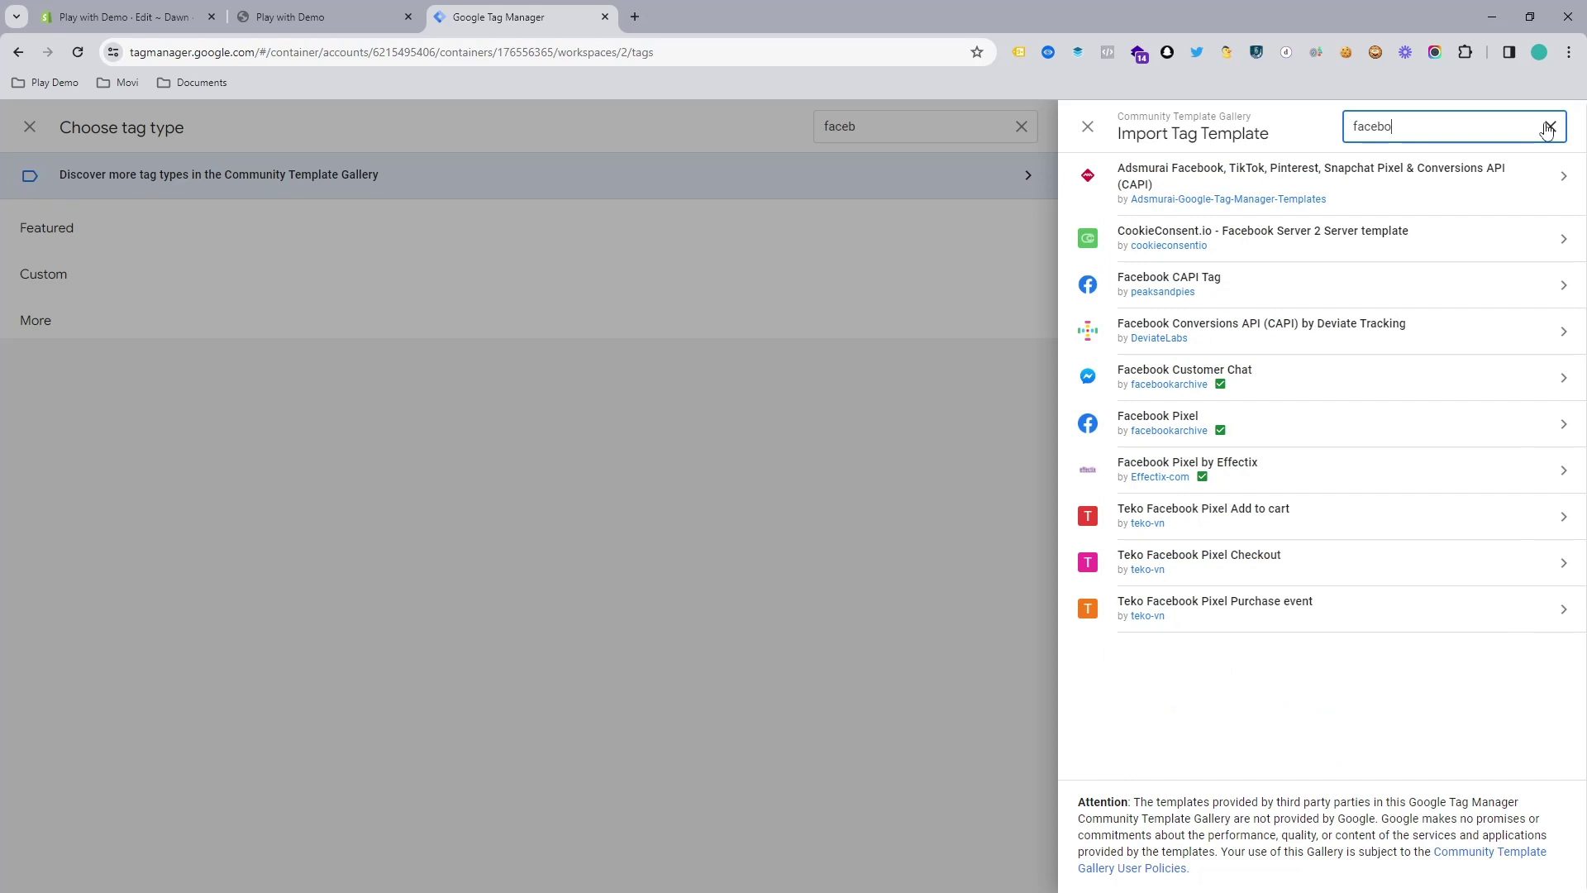
{"action": "type", "text": "k"}
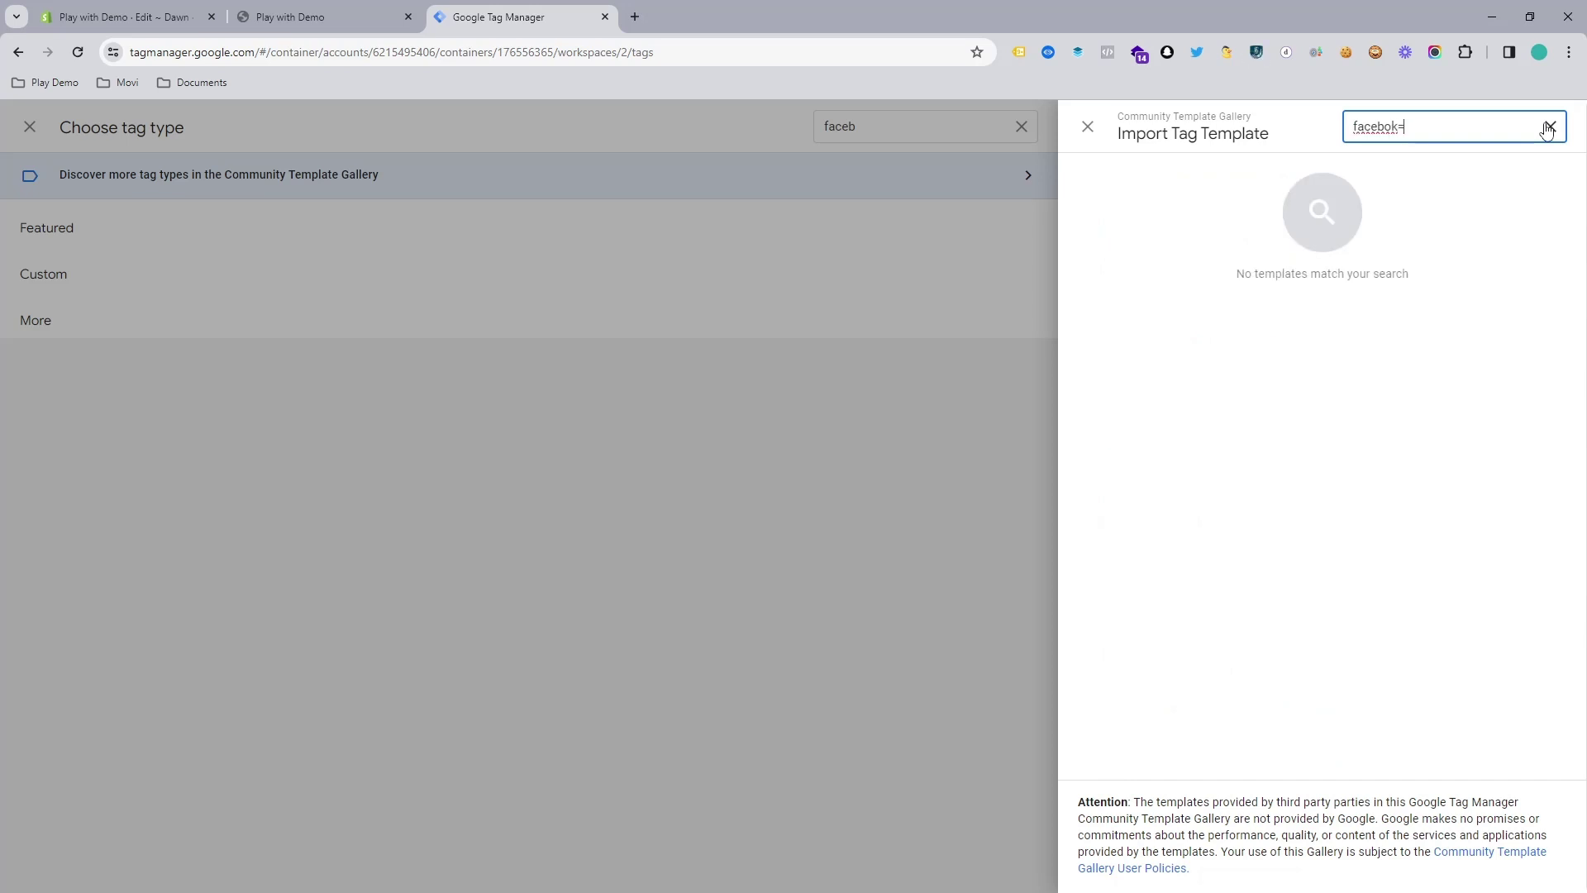
{"action": "key", "text": "BackSpace"}
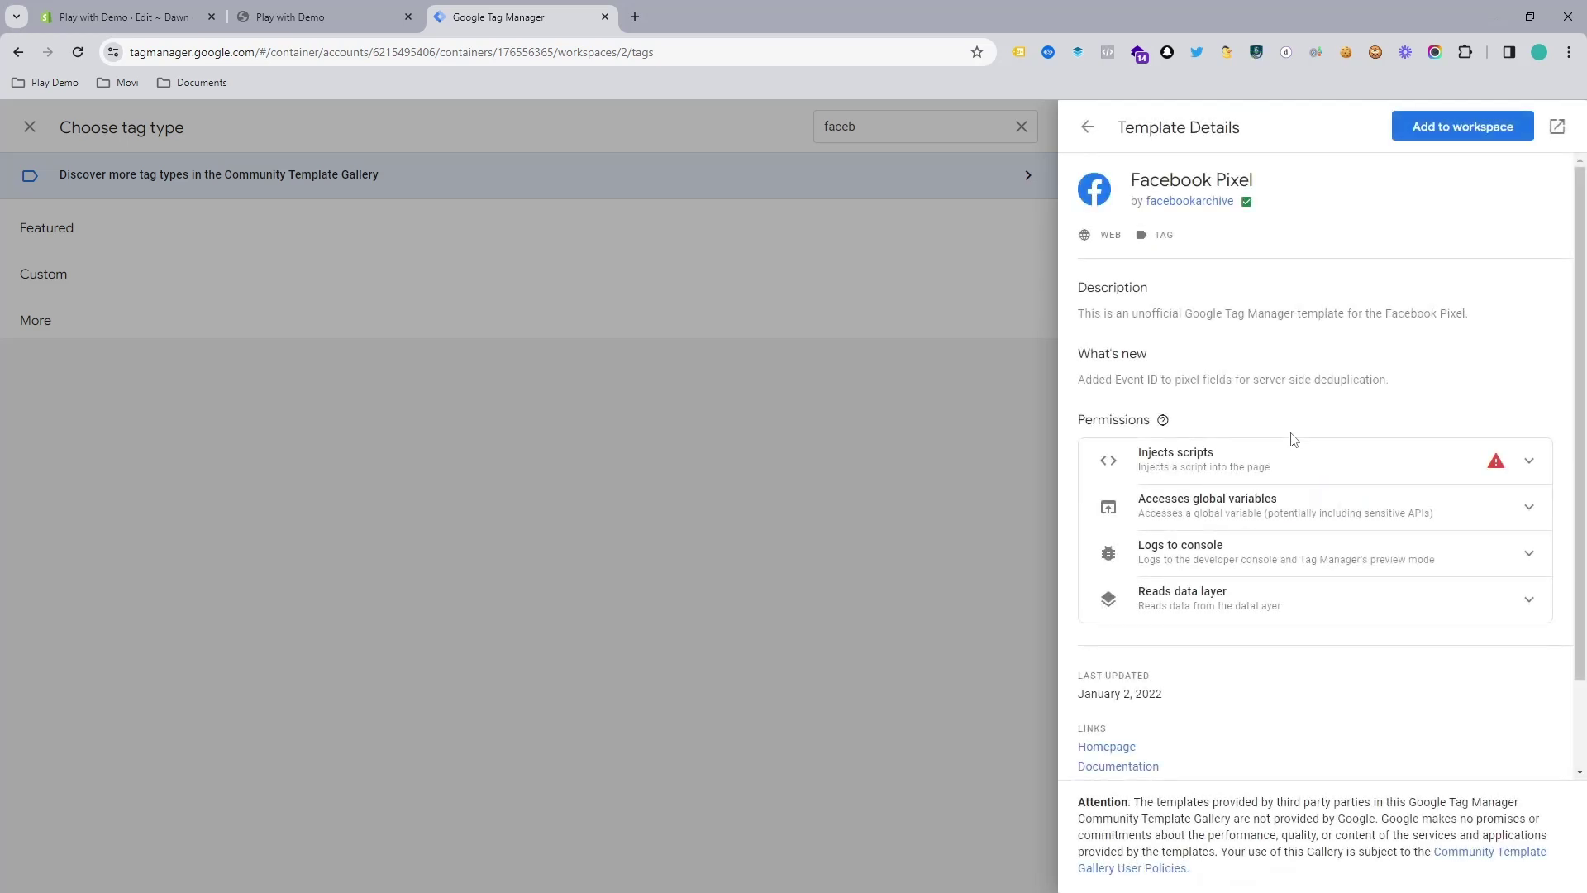
{"action": "left_click", "coordinate": [1453, 132]}
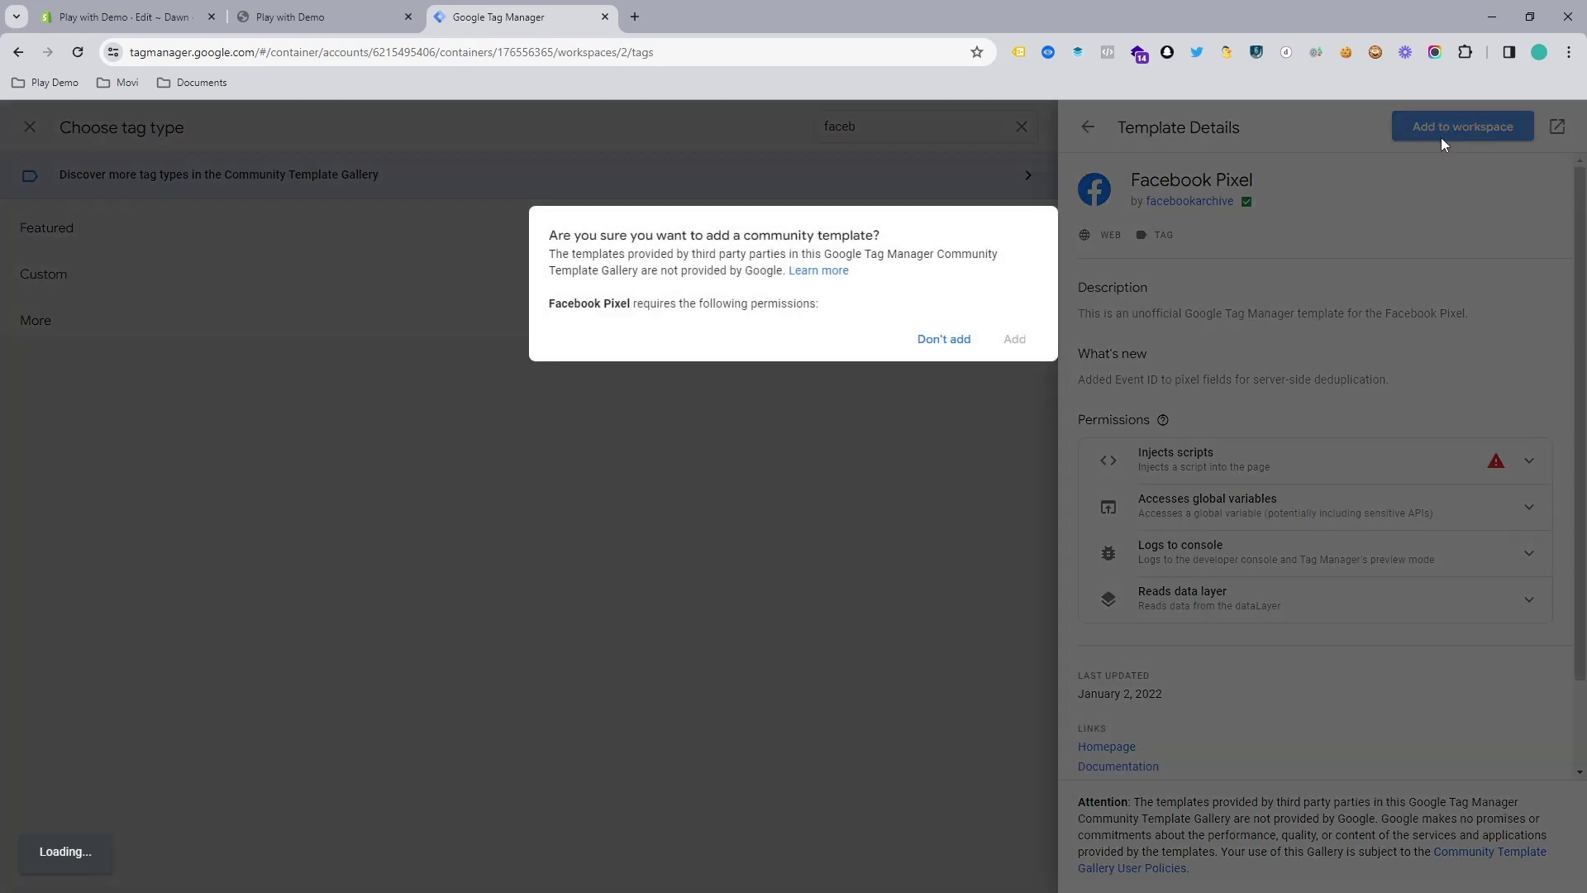
{"action": "left_click", "coordinate": [1015, 524]}
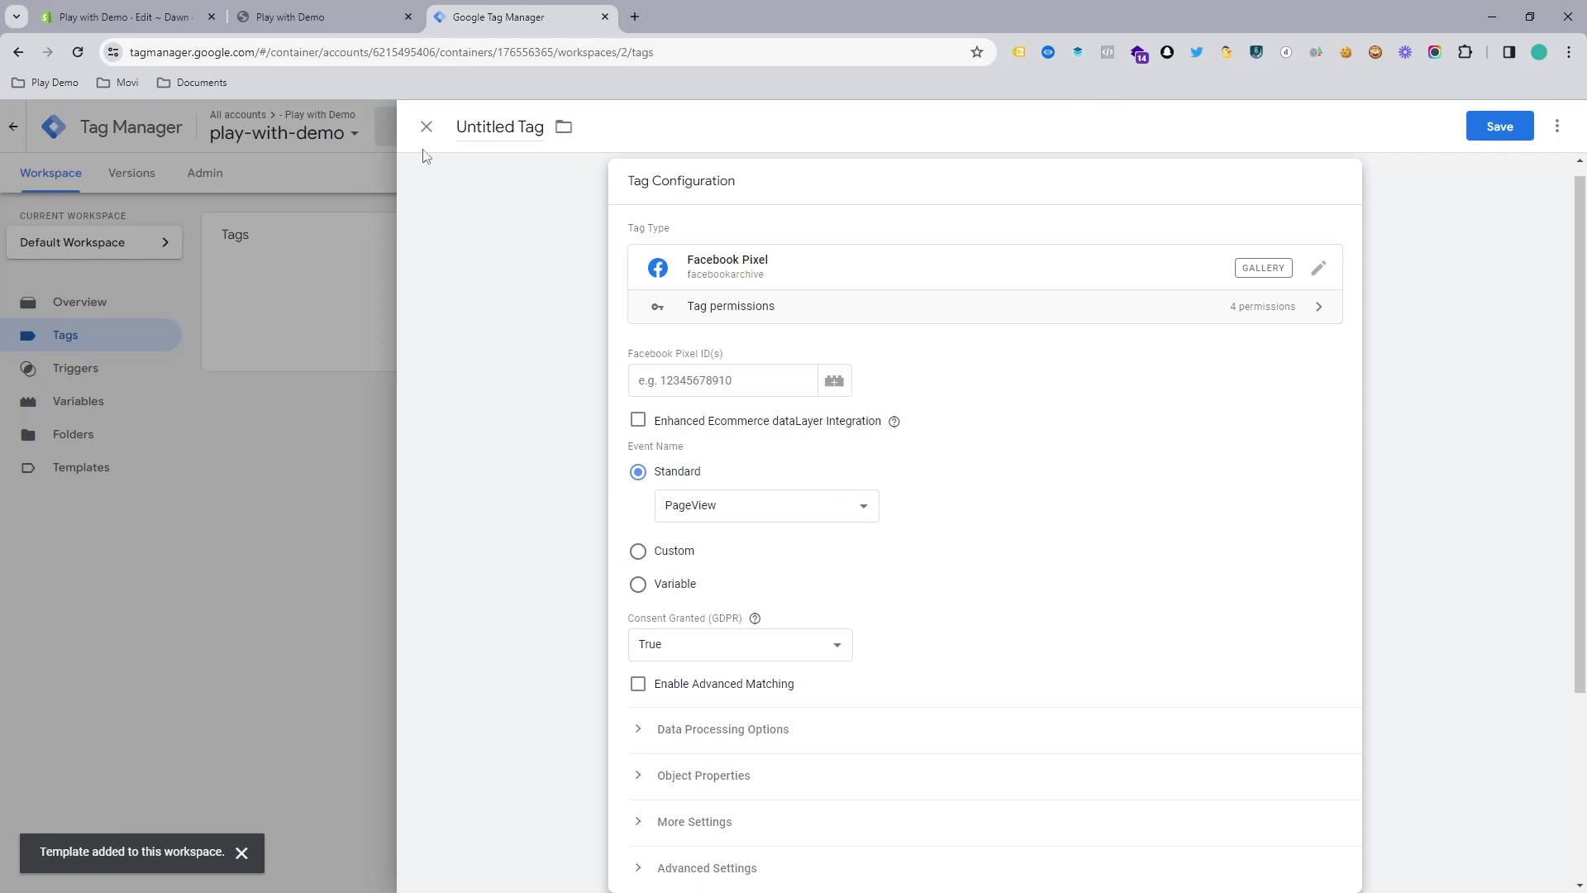
{"action": "left_click", "coordinate": [427, 126]}
Discard the old tag and start a new tag using the Facebook Pixel type
{"action": "left_click", "coordinate": [948, 326]}
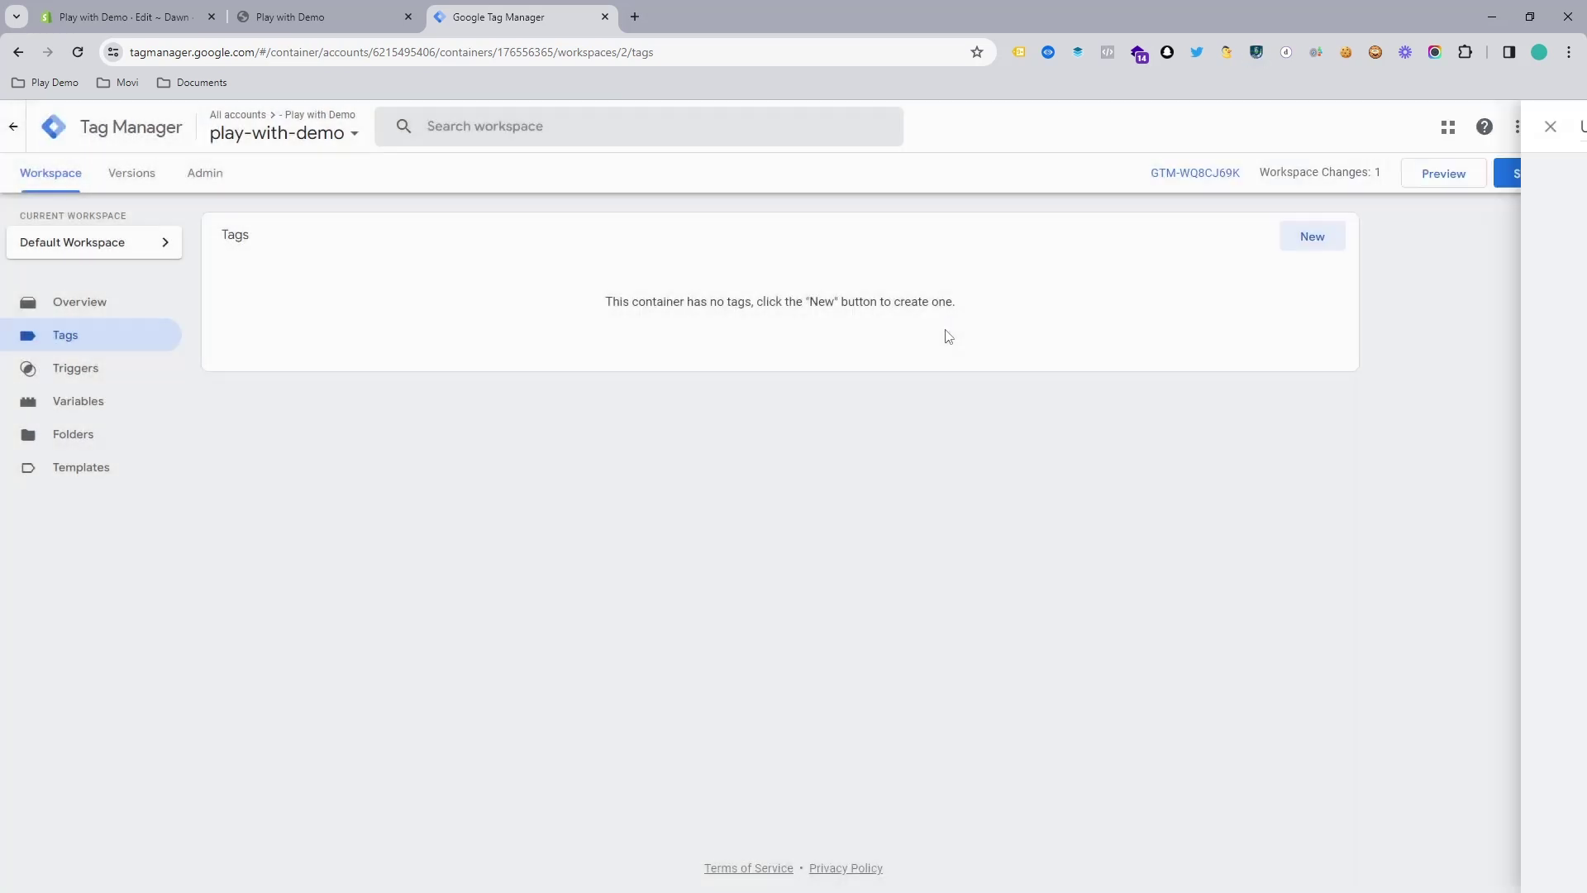
{"action": "left_click", "coordinate": [1307, 242]}
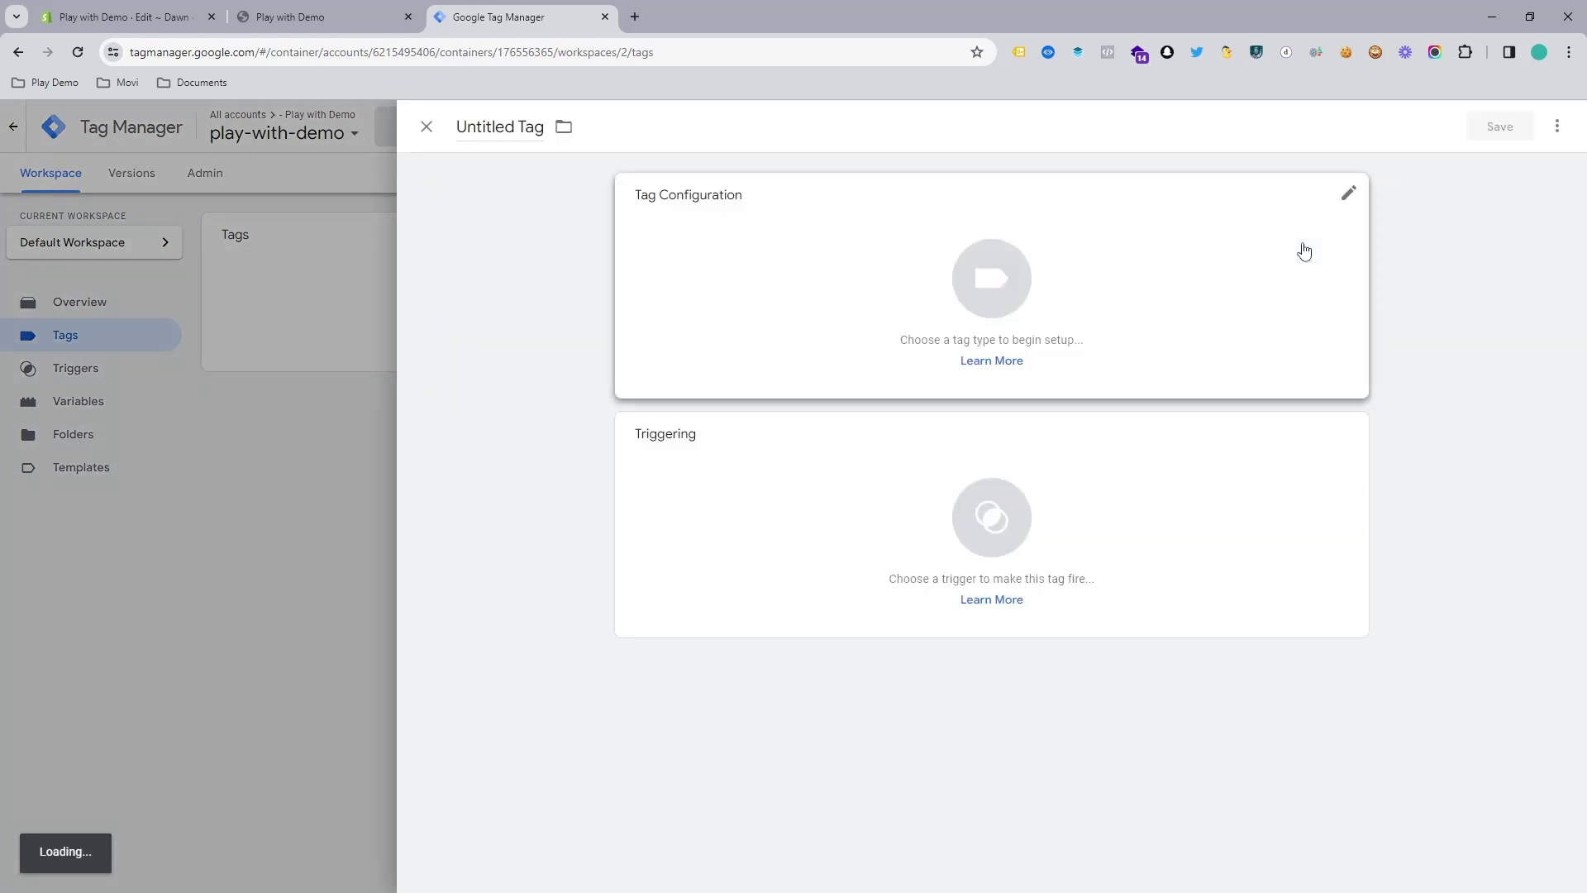
{"action": "left_click", "coordinate": [1176, 259]}
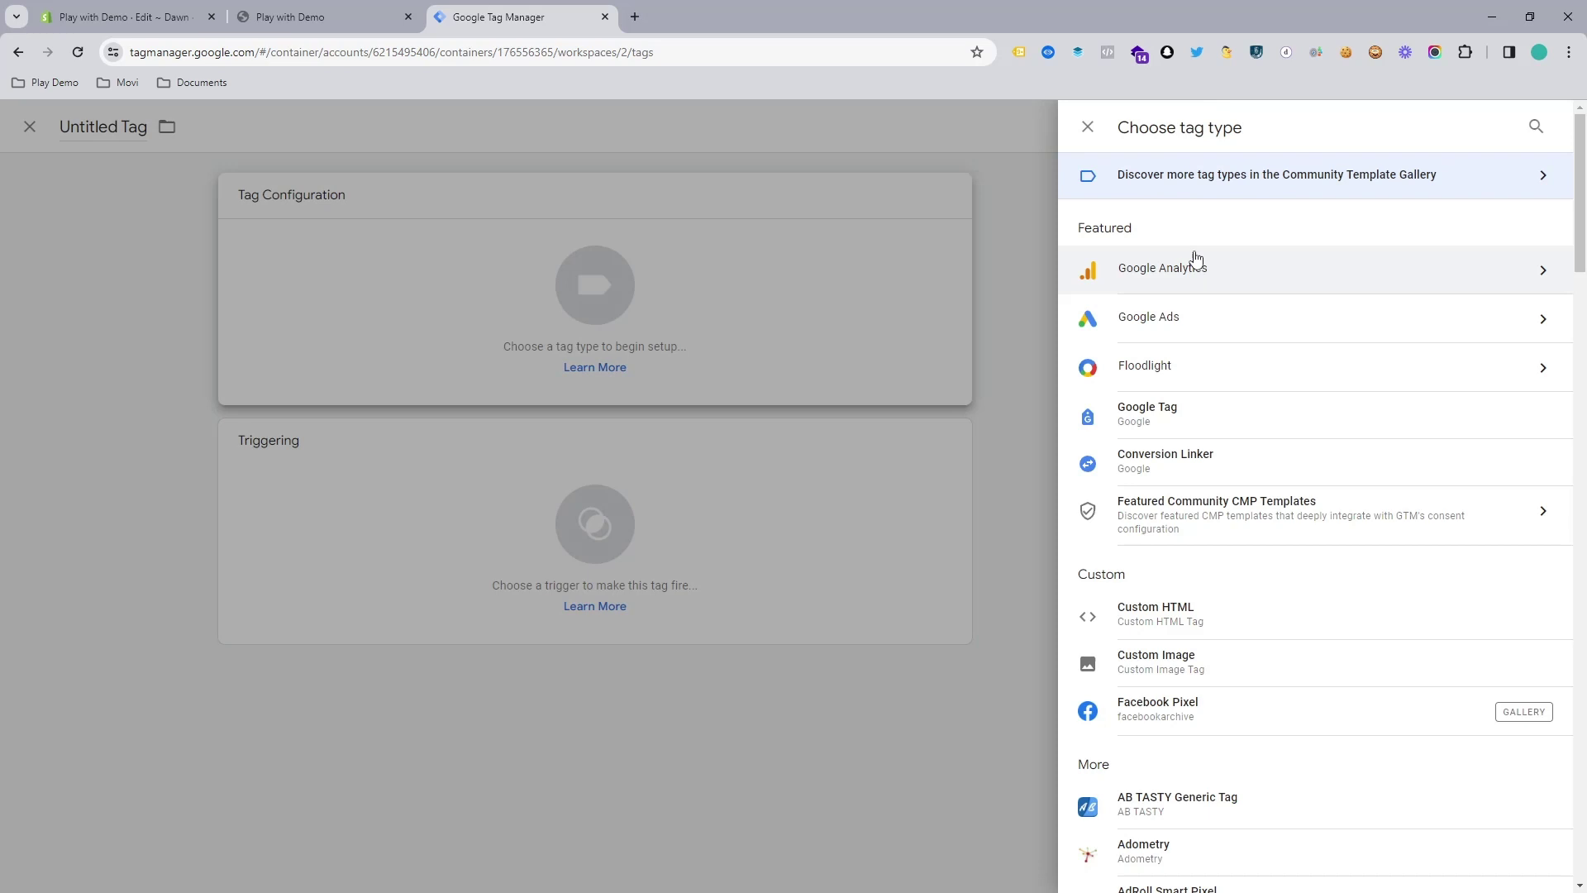
{"action": "left_click", "coordinate": [1542, 124]}
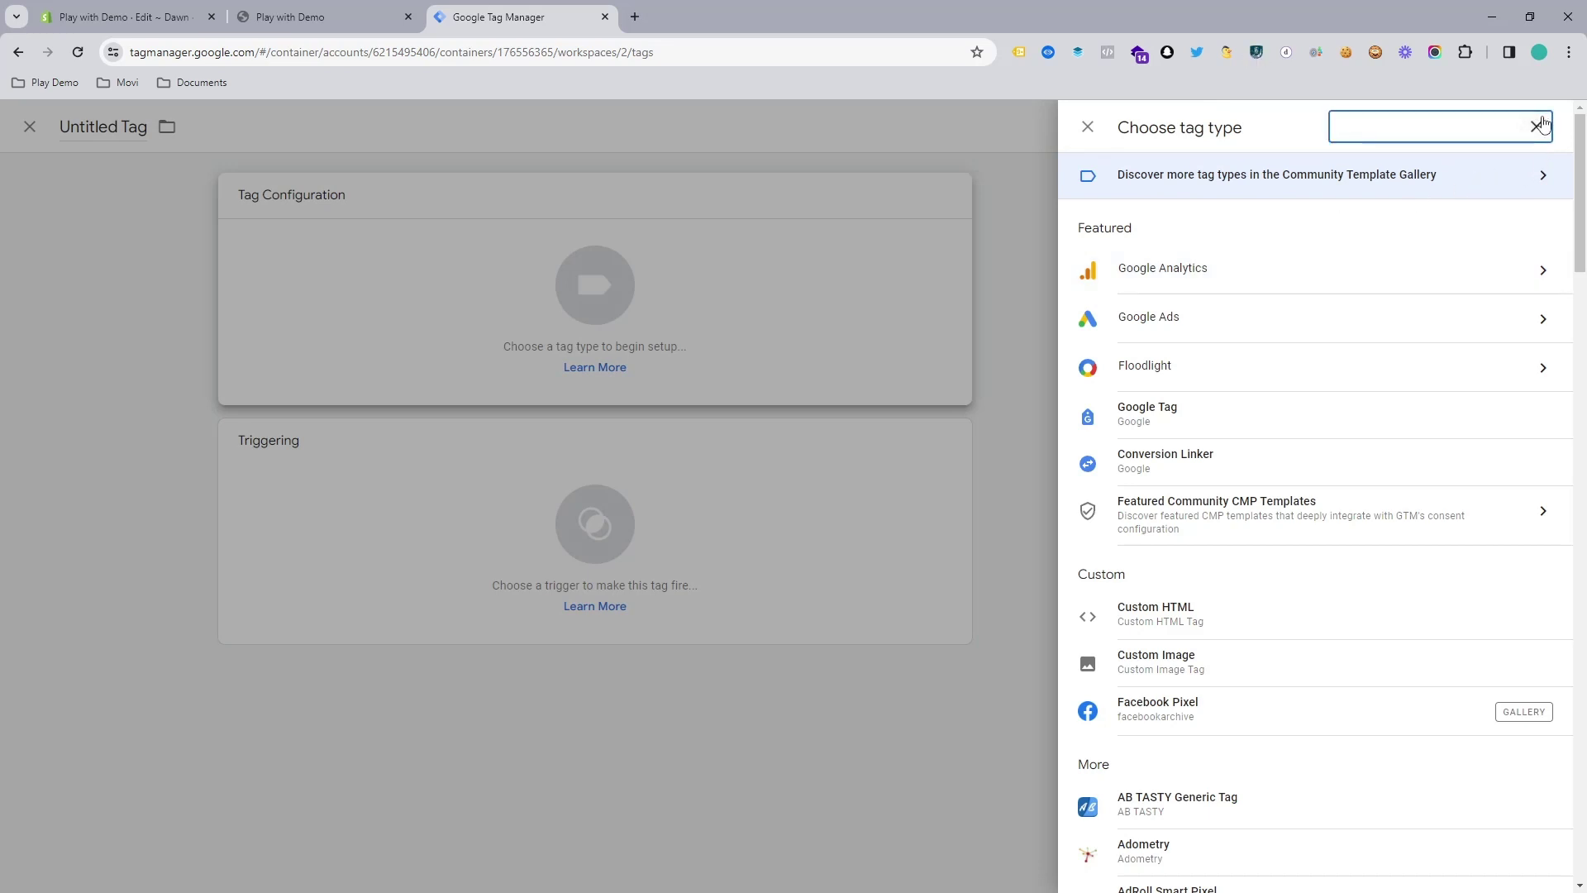
{"action": "type", "text": "fa"}
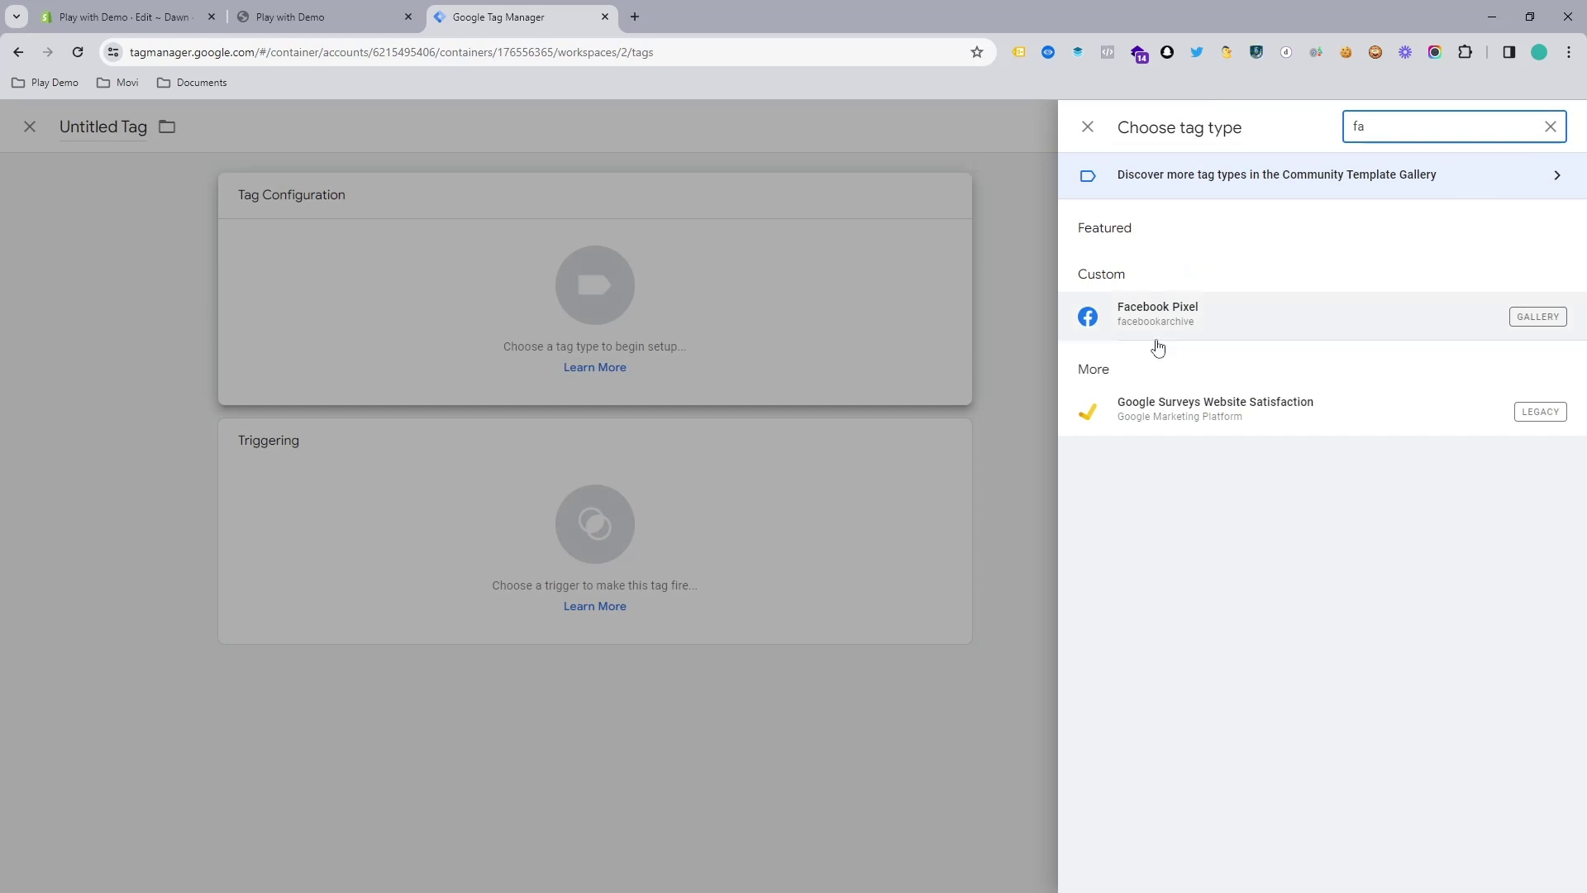
{"action": "left_click", "coordinate": [1168, 331]}
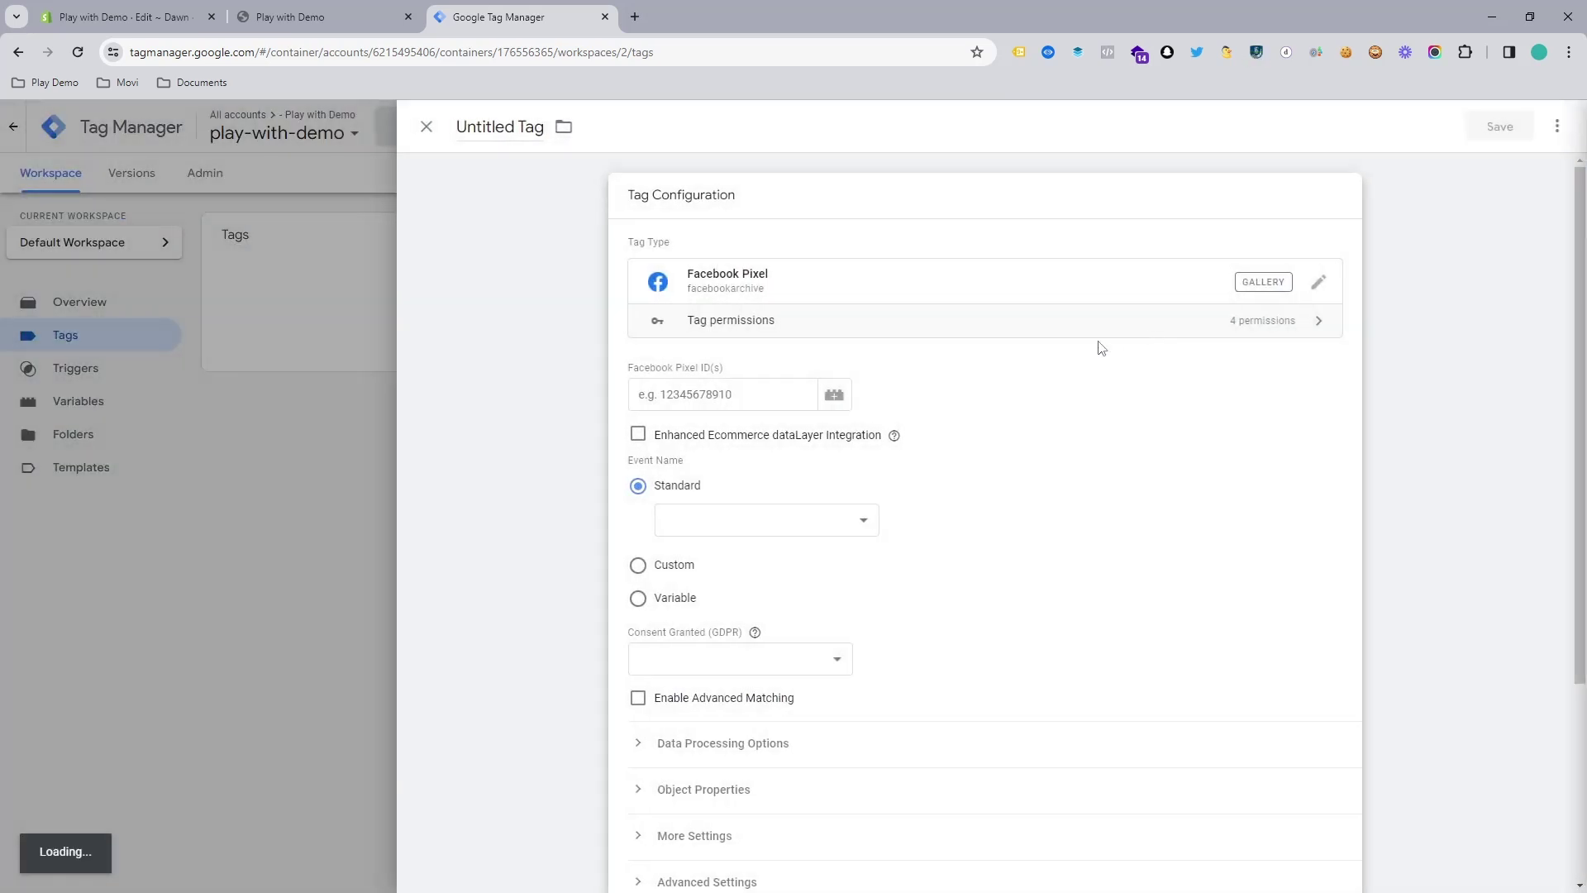
{"action": "left_click_drag", "start_coordinate": [633, 359], "coordinate": [721, 361]}
Paste the pixel ID into the Facebook Pixel ID(s) field
{"action": "left_click", "coordinate": [699, 382]}
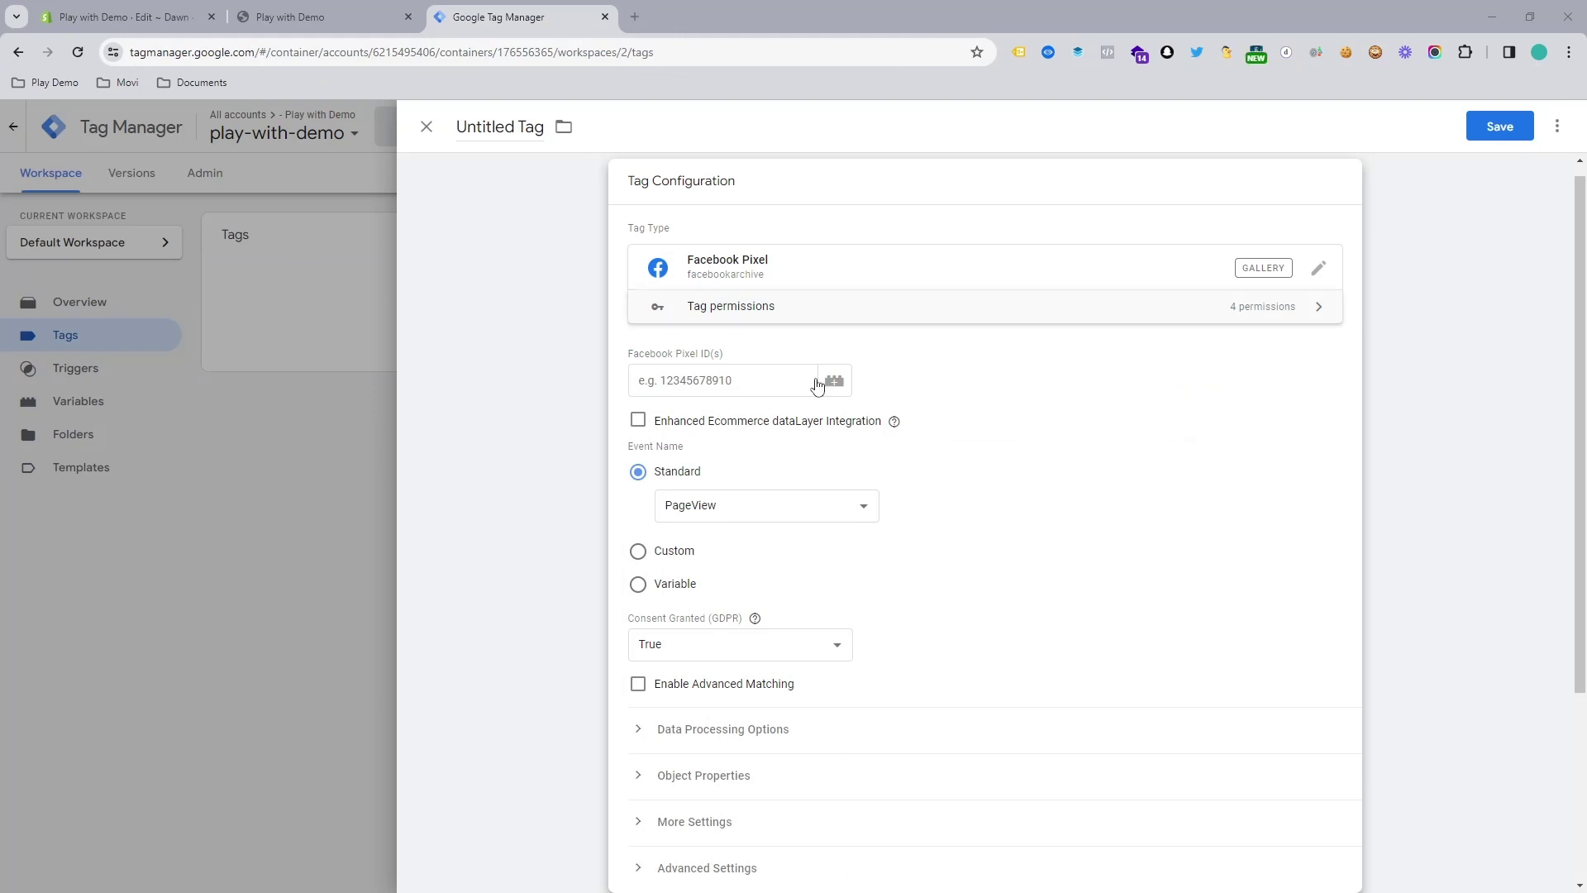
{"action": "left_click", "coordinate": [759, 382]}
{"action": "key", "text": "ctrl+v"}
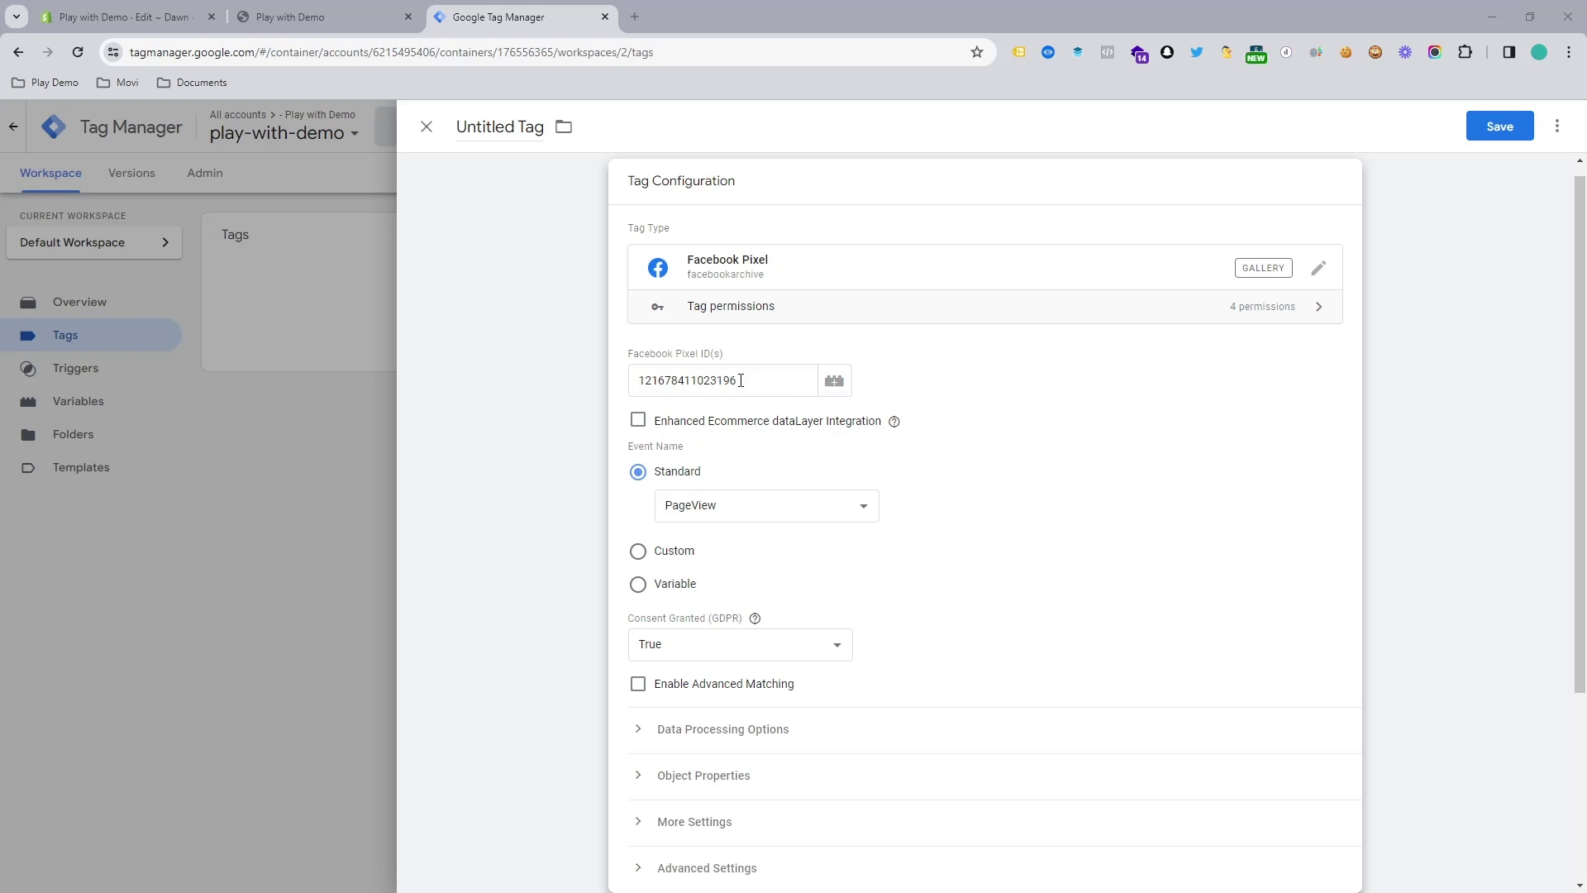
Set the tag's trigger to All Pages
{"action": "scroll", "coordinate": [868, 447], "scroll_direction": "down", "scroll_amount": 3}
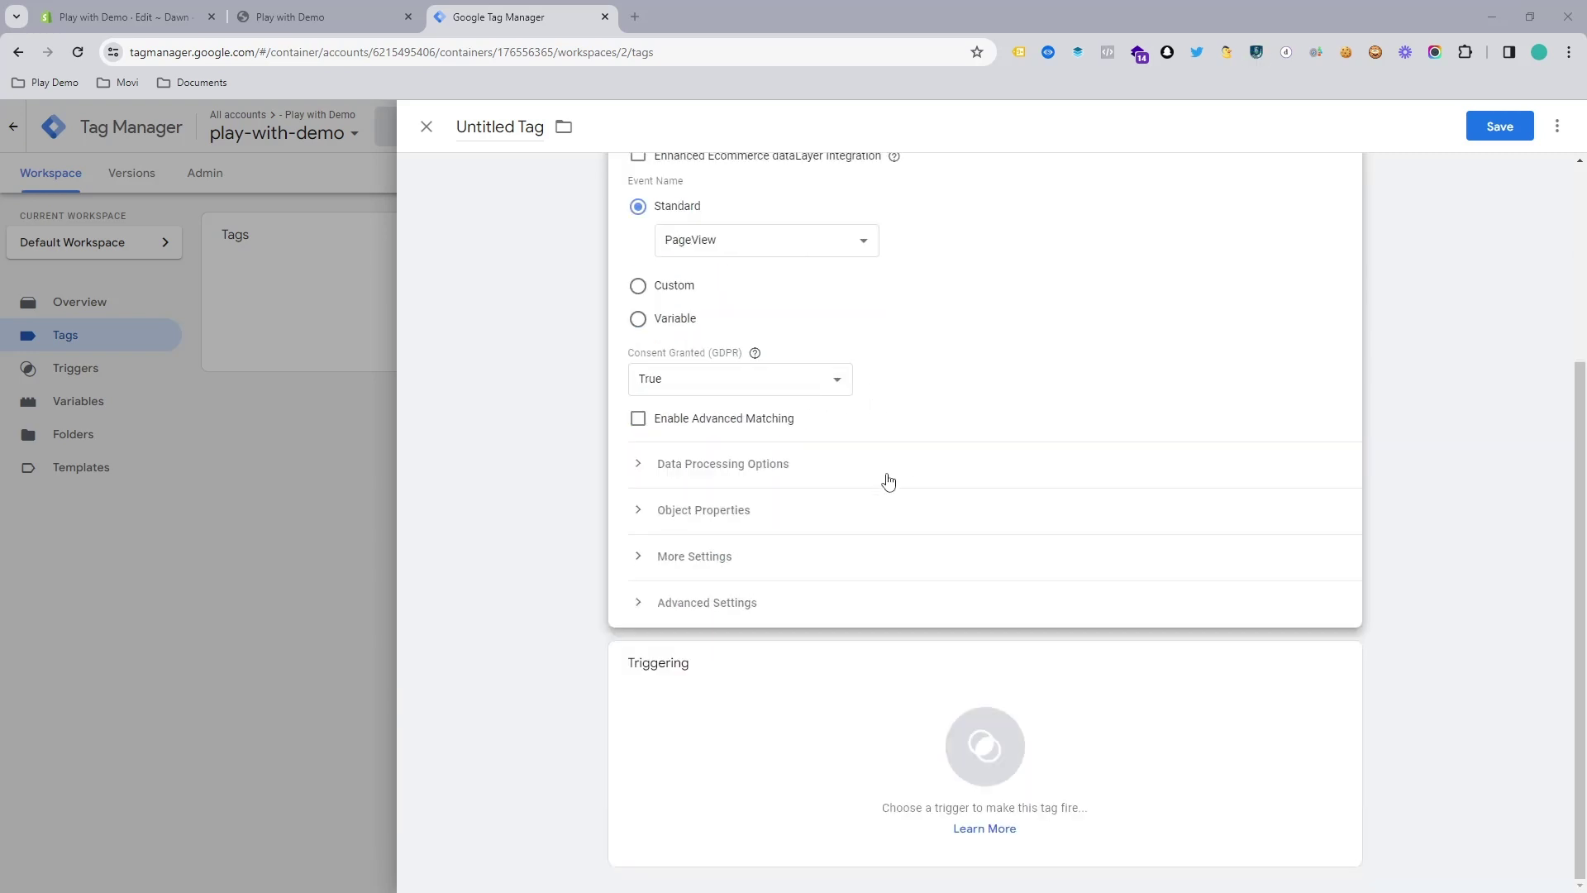
{"action": "left_click", "coordinate": [667, 732]}
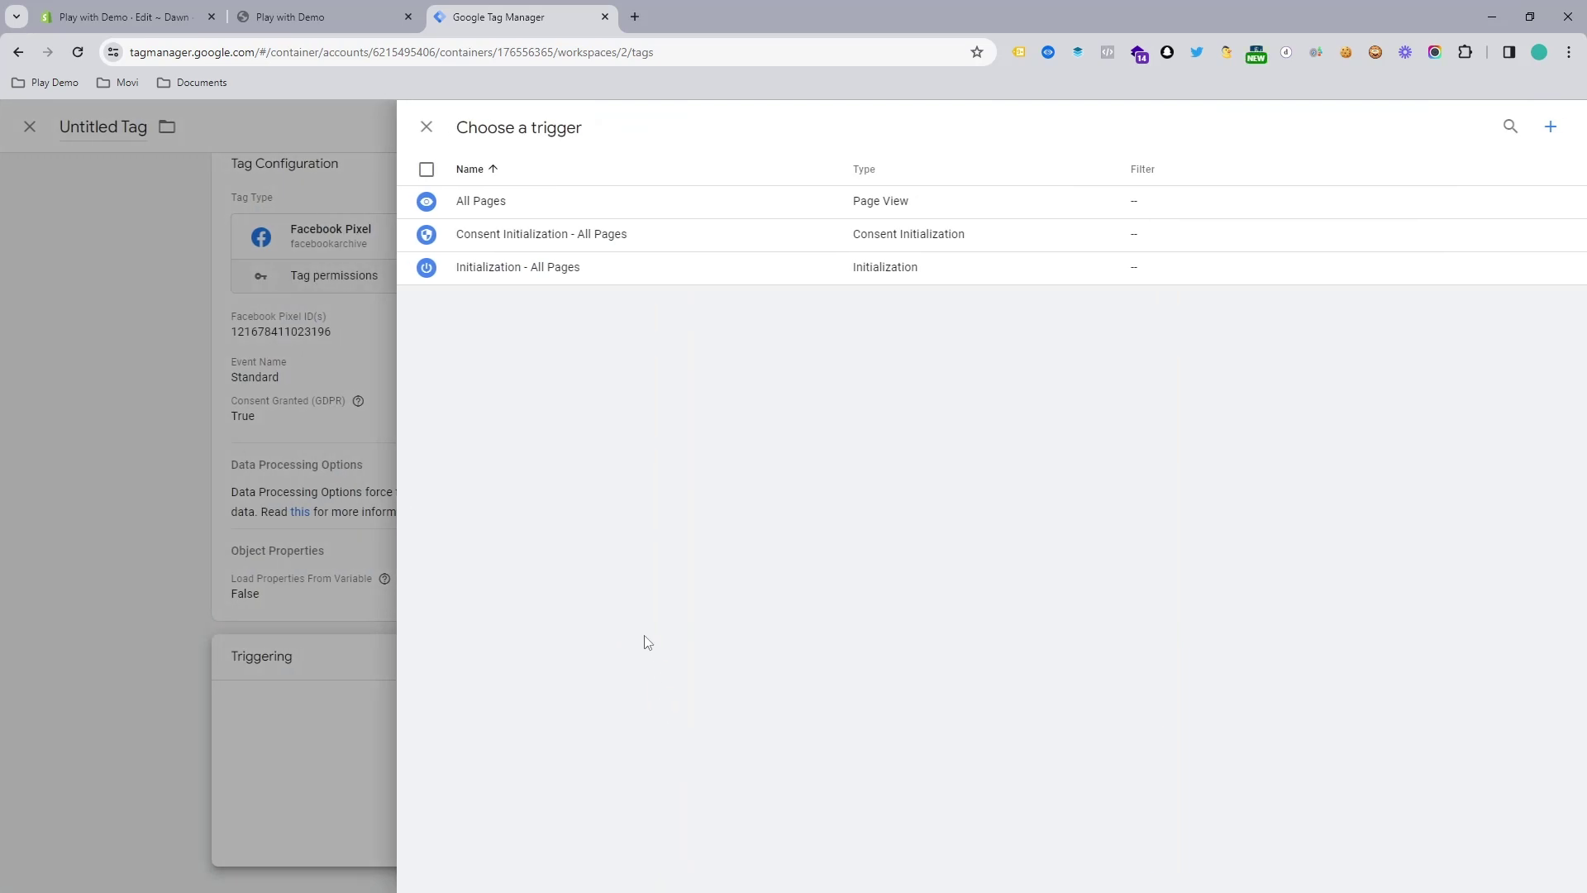
{"action": "left_click", "coordinate": [561, 217]}
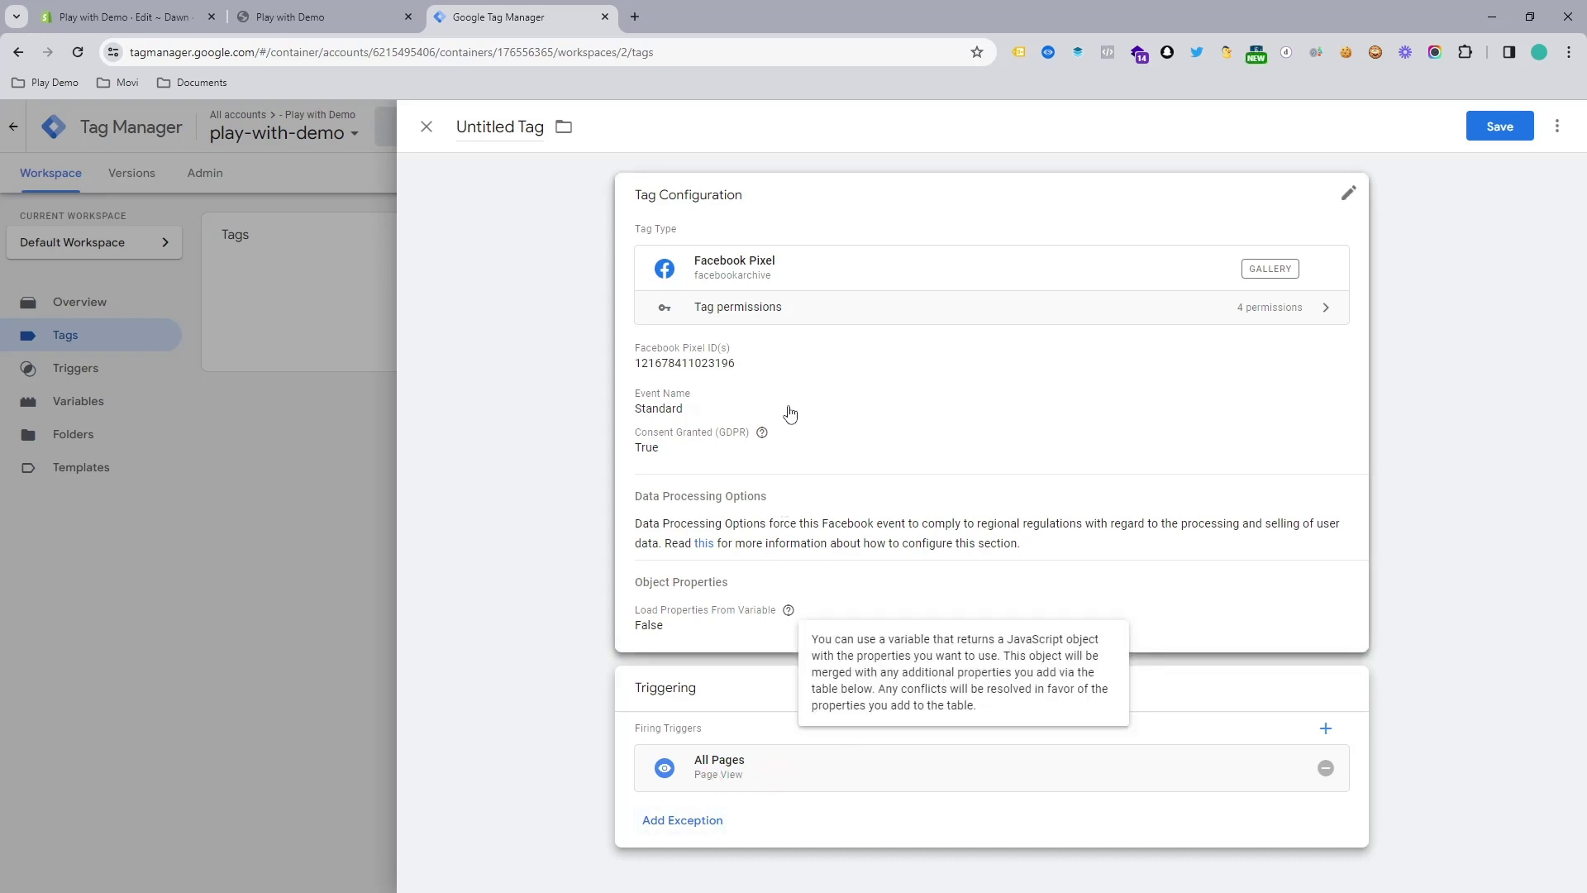
Verify the tag keeps the Standard PageView event and the All Pages trigger
{"action": "left_click", "coordinate": [882, 383]}
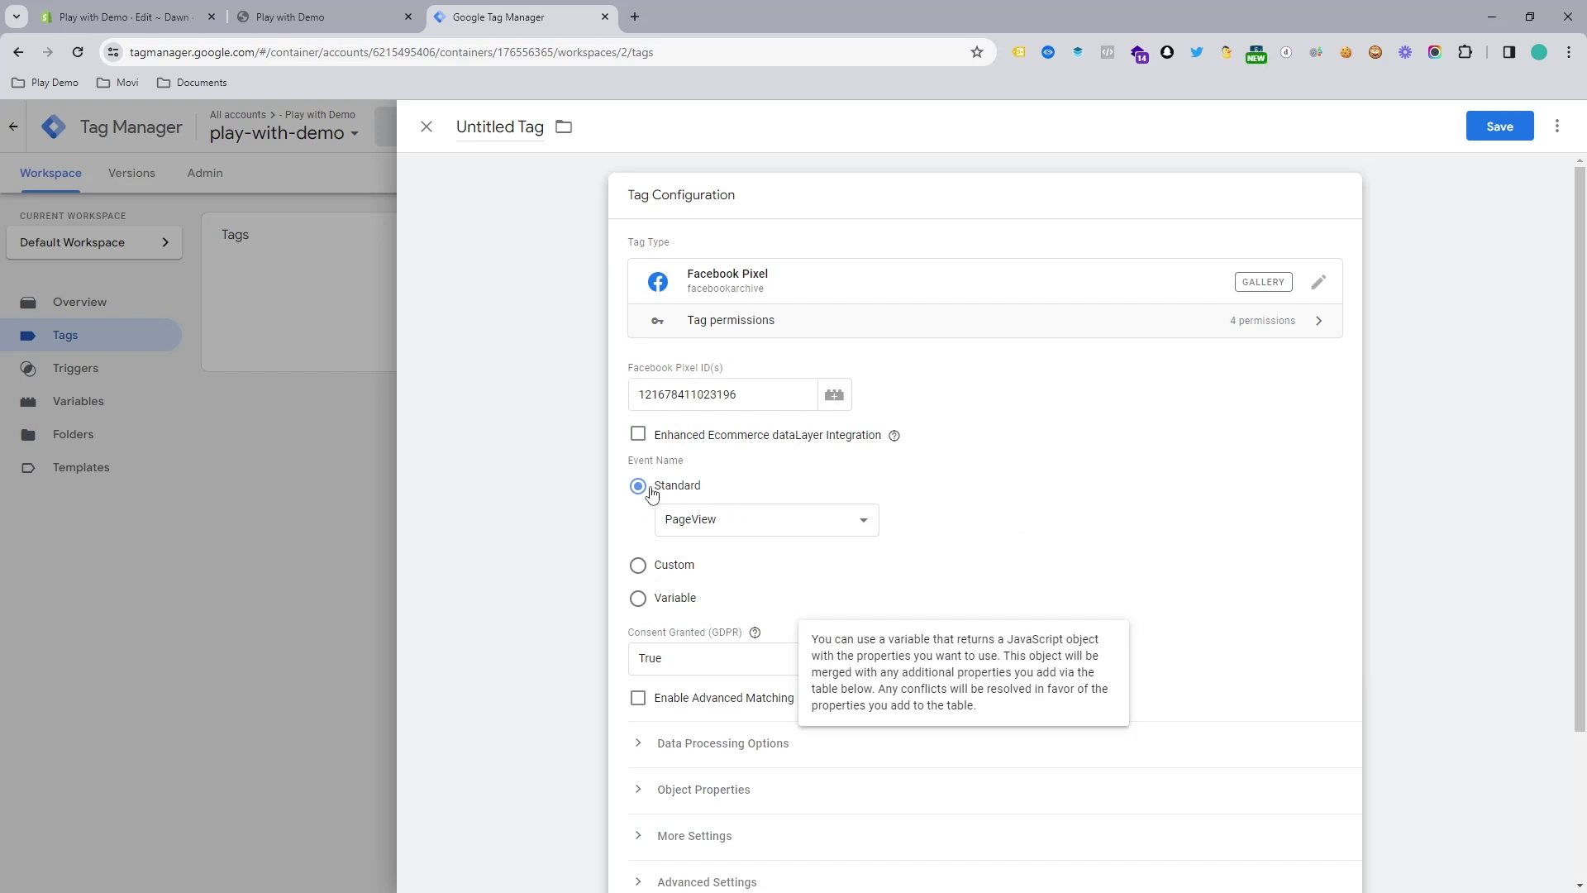
{"action": "left_click", "coordinate": [738, 528]}
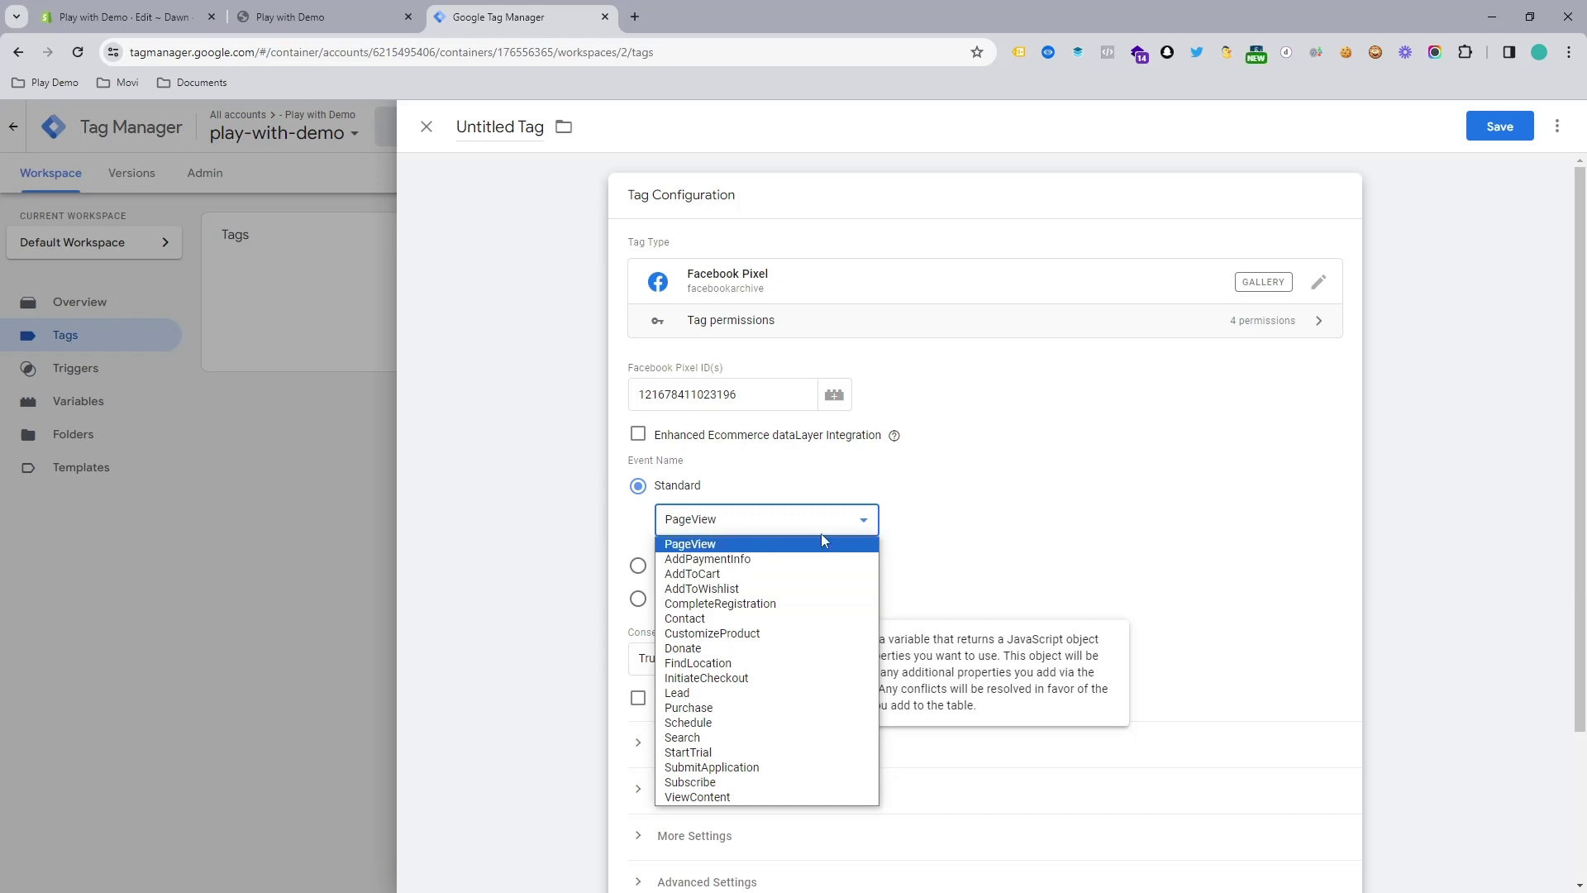
{"action": "left_click", "coordinate": [976, 502]}
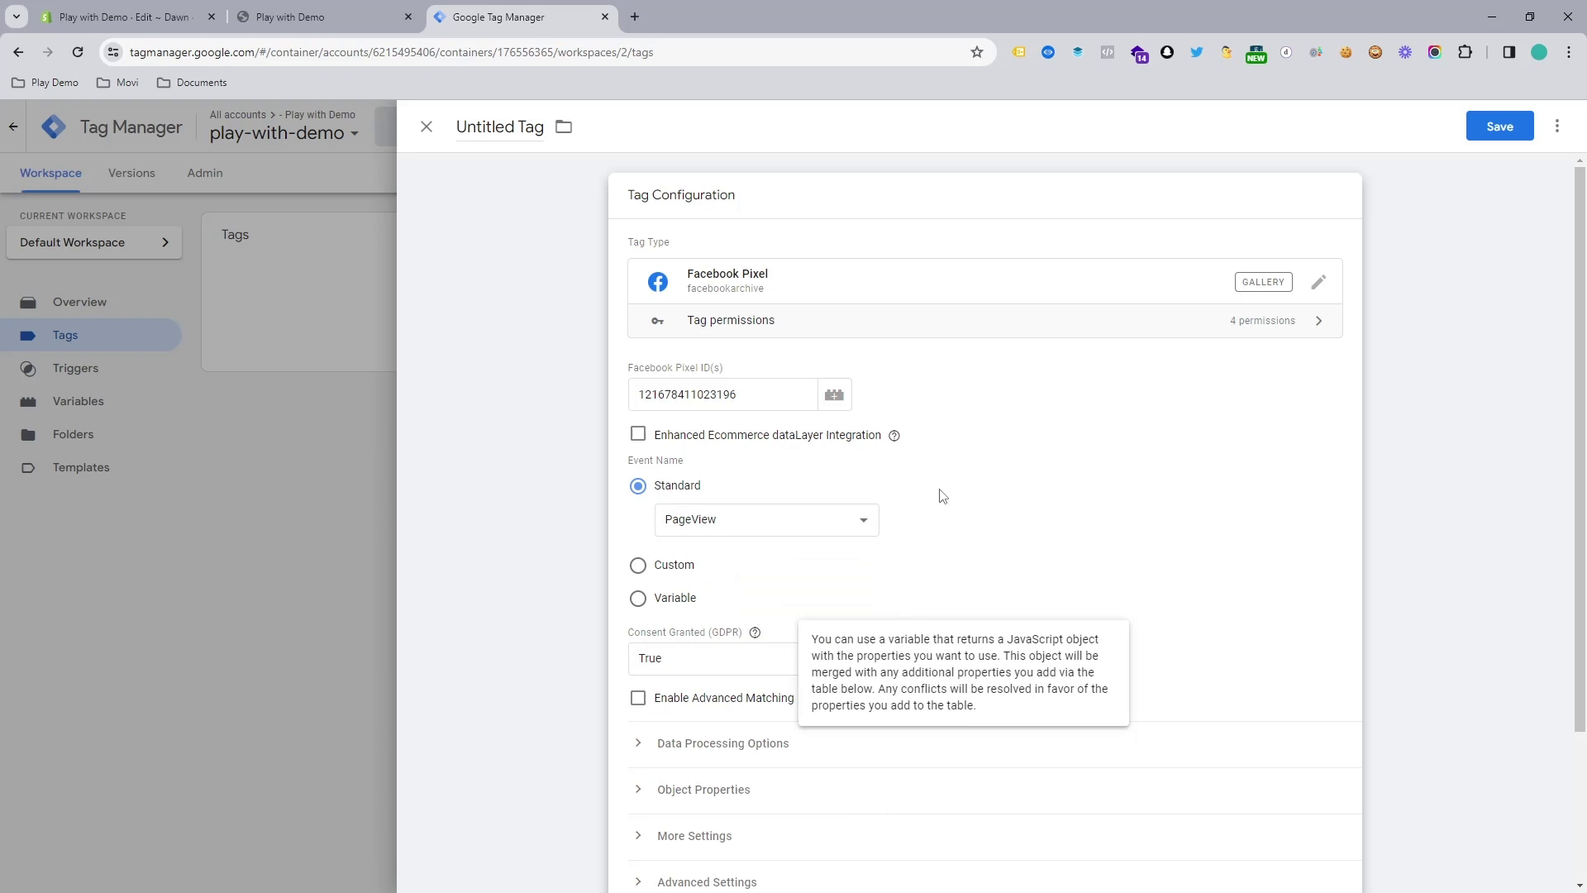
{"action": "scroll", "coordinate": [942, 496], "scroll_direction": "down", "scroll_amount": 3}
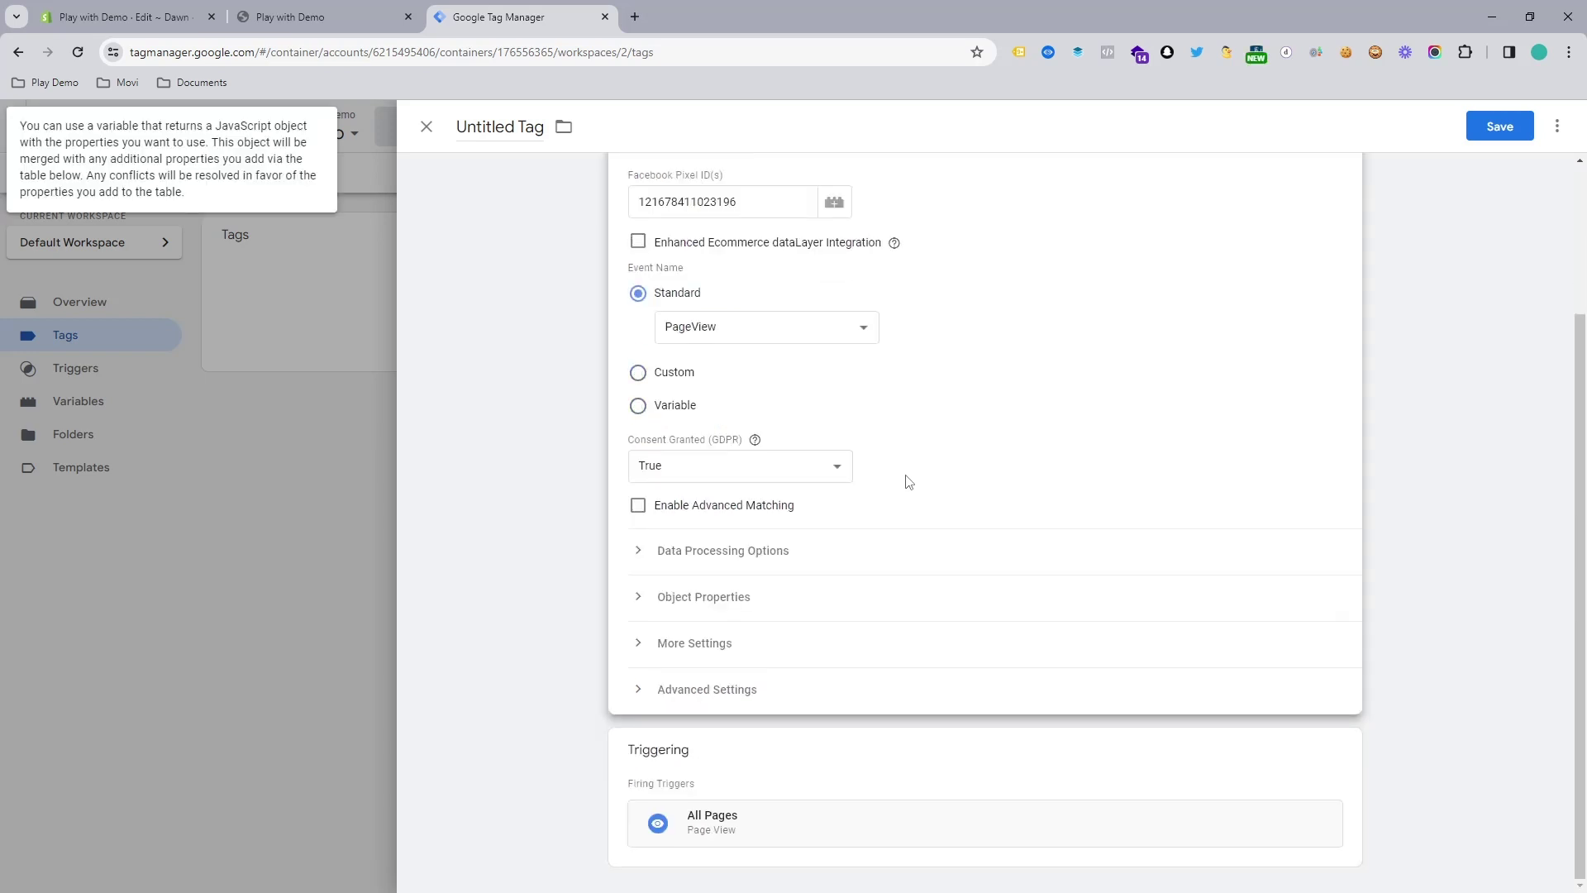
{"action": "left_click", "coordinate": [746, 340]}
{"action": "left_click", "coordinate": [998, 322]}
{"action": "scroll", "coordinate": [995, 705], "scroll_direction": "up", "scroll_amount": 3}
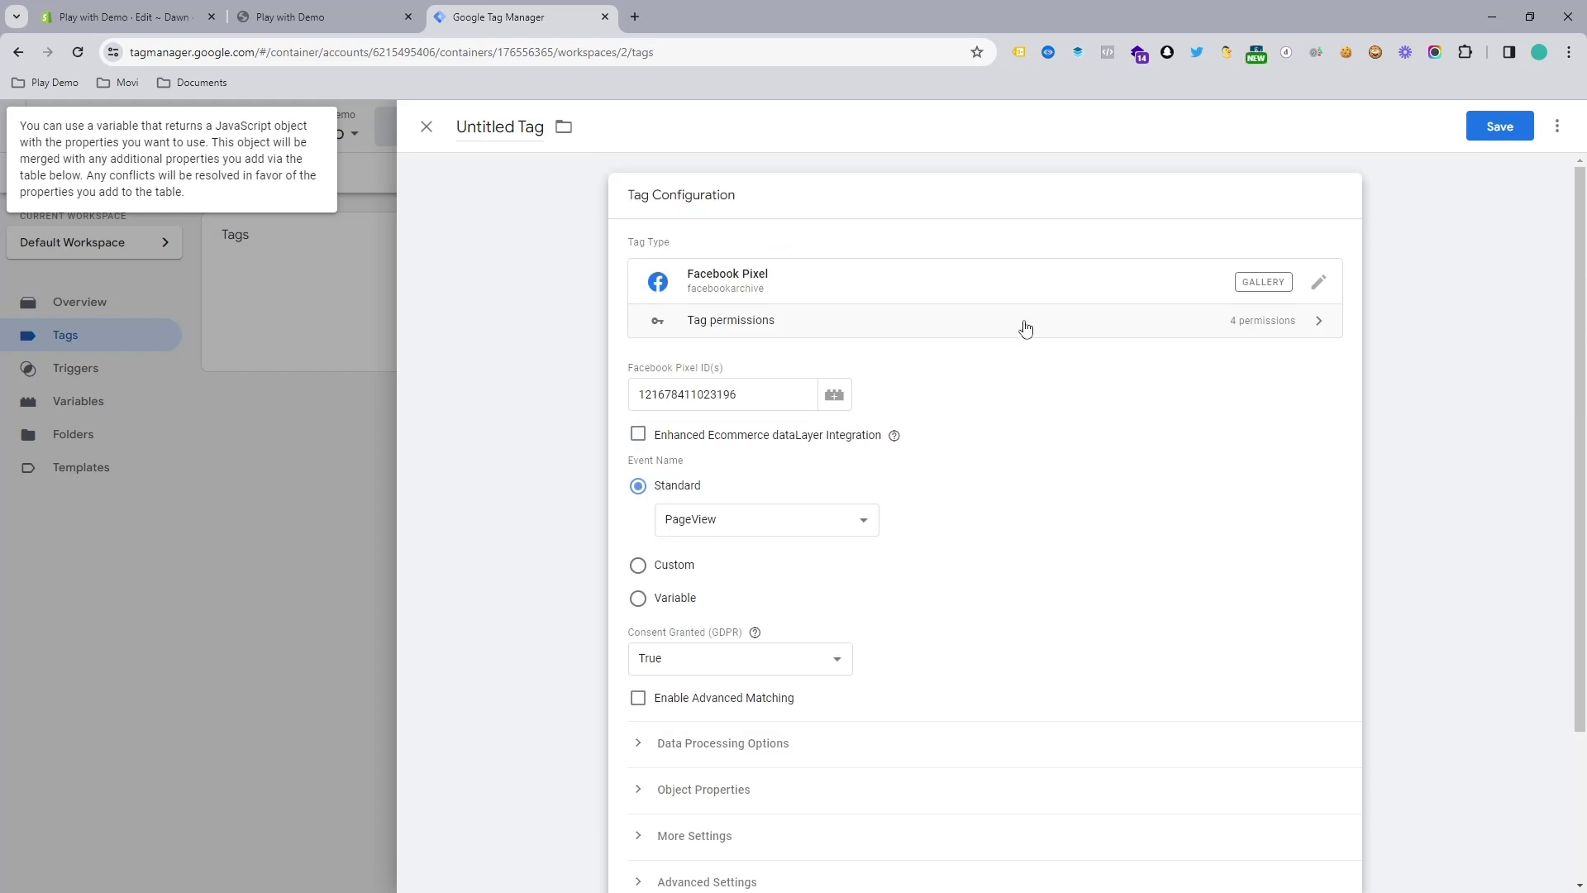
Save the new tag and rename it 'Facebook Pixel - basic'
{"action": "left_click", "coordinate": [1500, 128]}
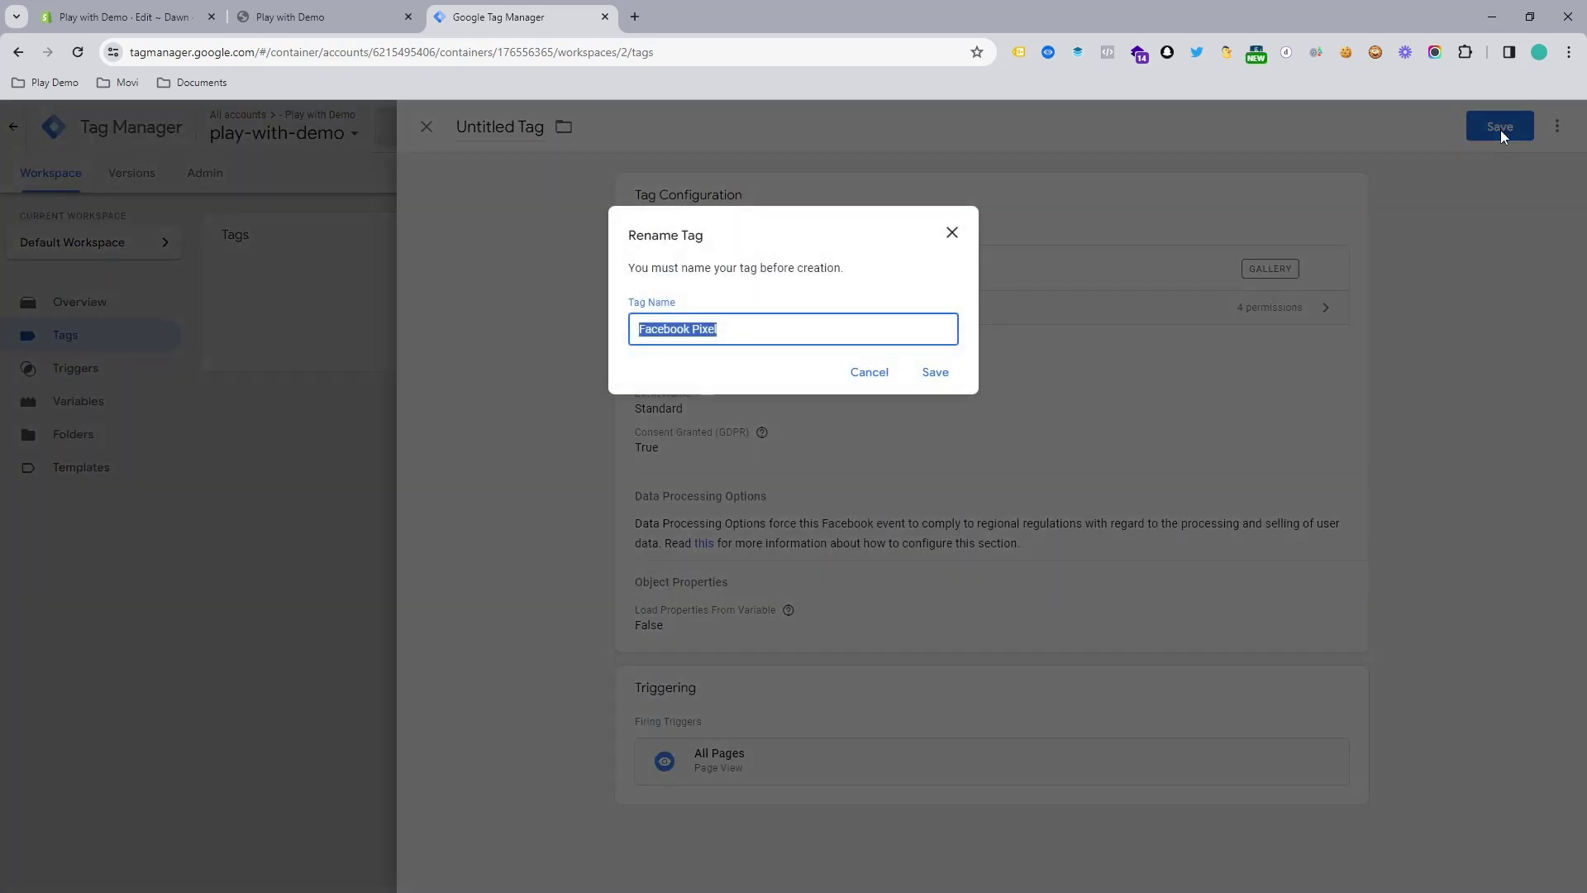
{"action": "left_click", "coordinate": [691, 330]}
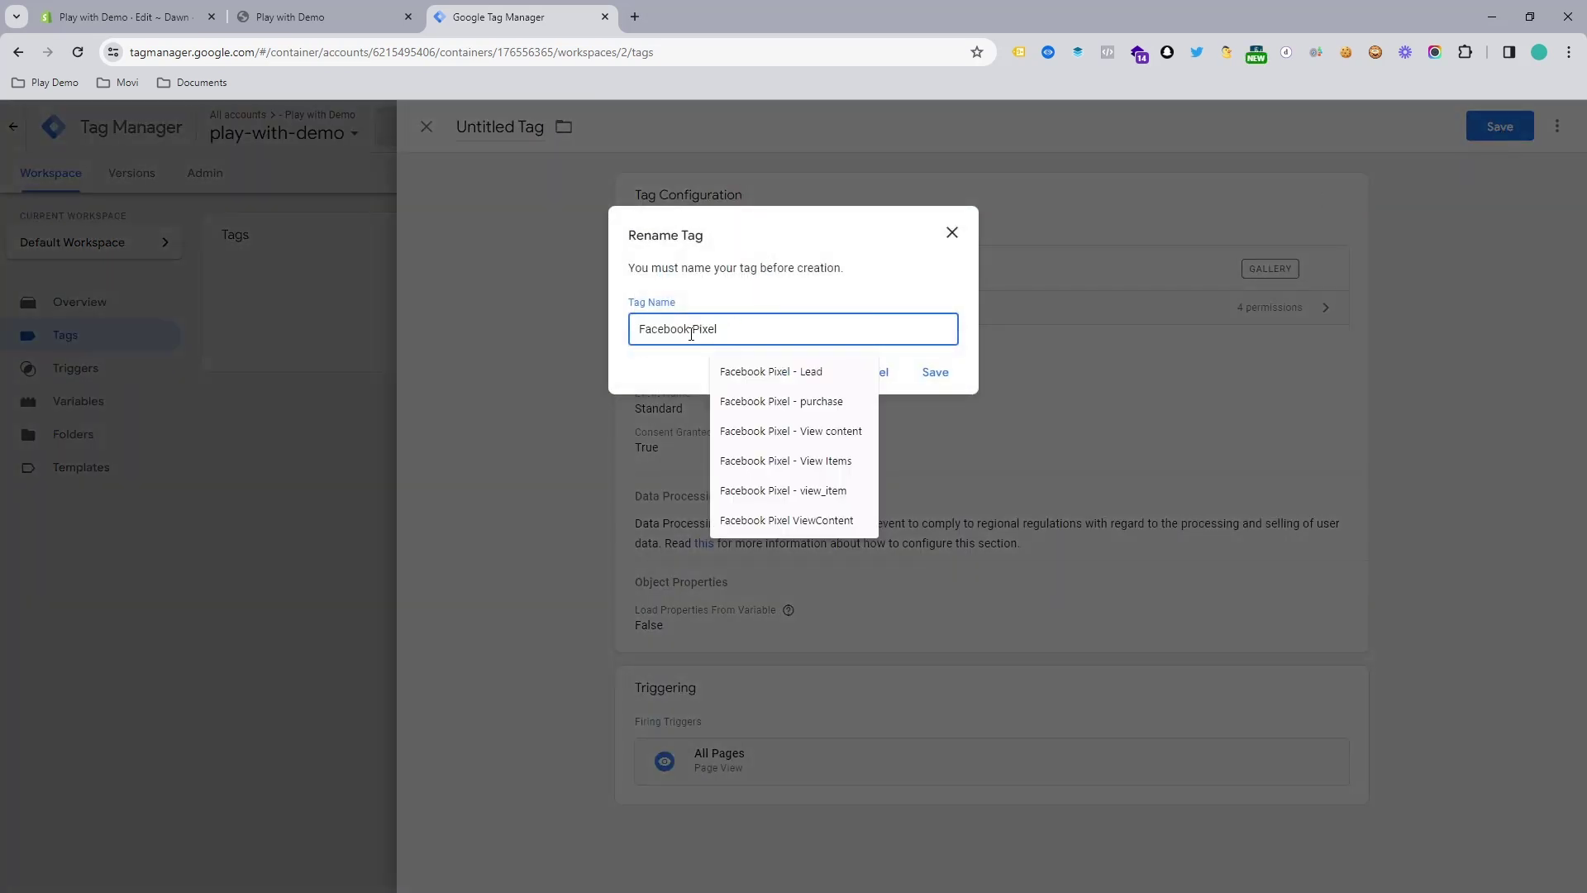
{"action": "key", "text": "ctrl+a"}
{"action": "type", "text": "-"}
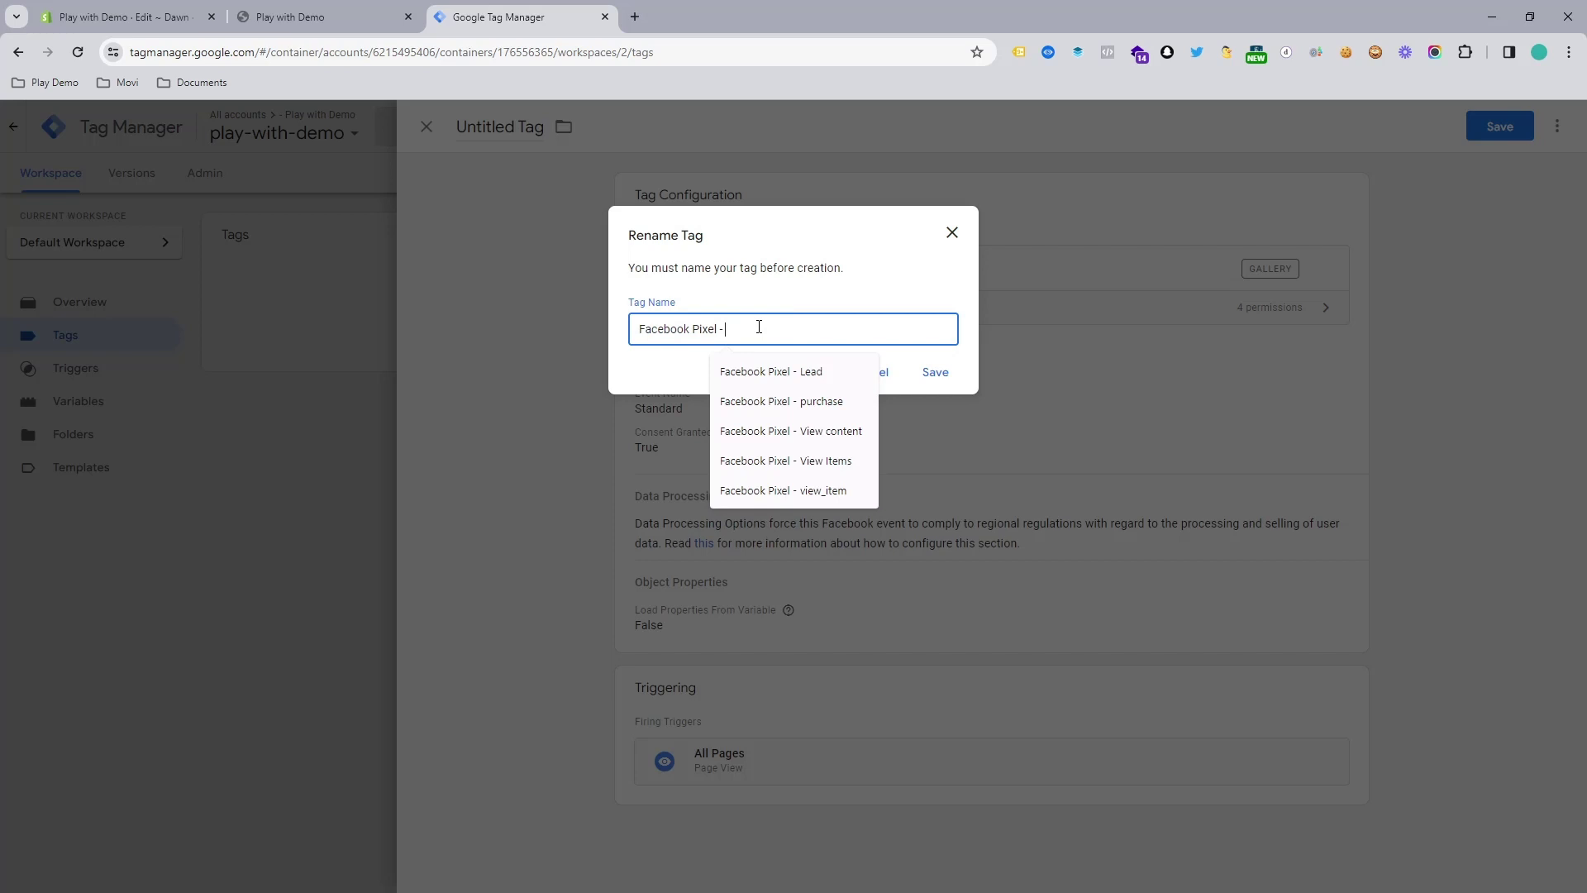
{"action": "type", "text": " base"}
{"action": "key", "text": "BackSpace"}
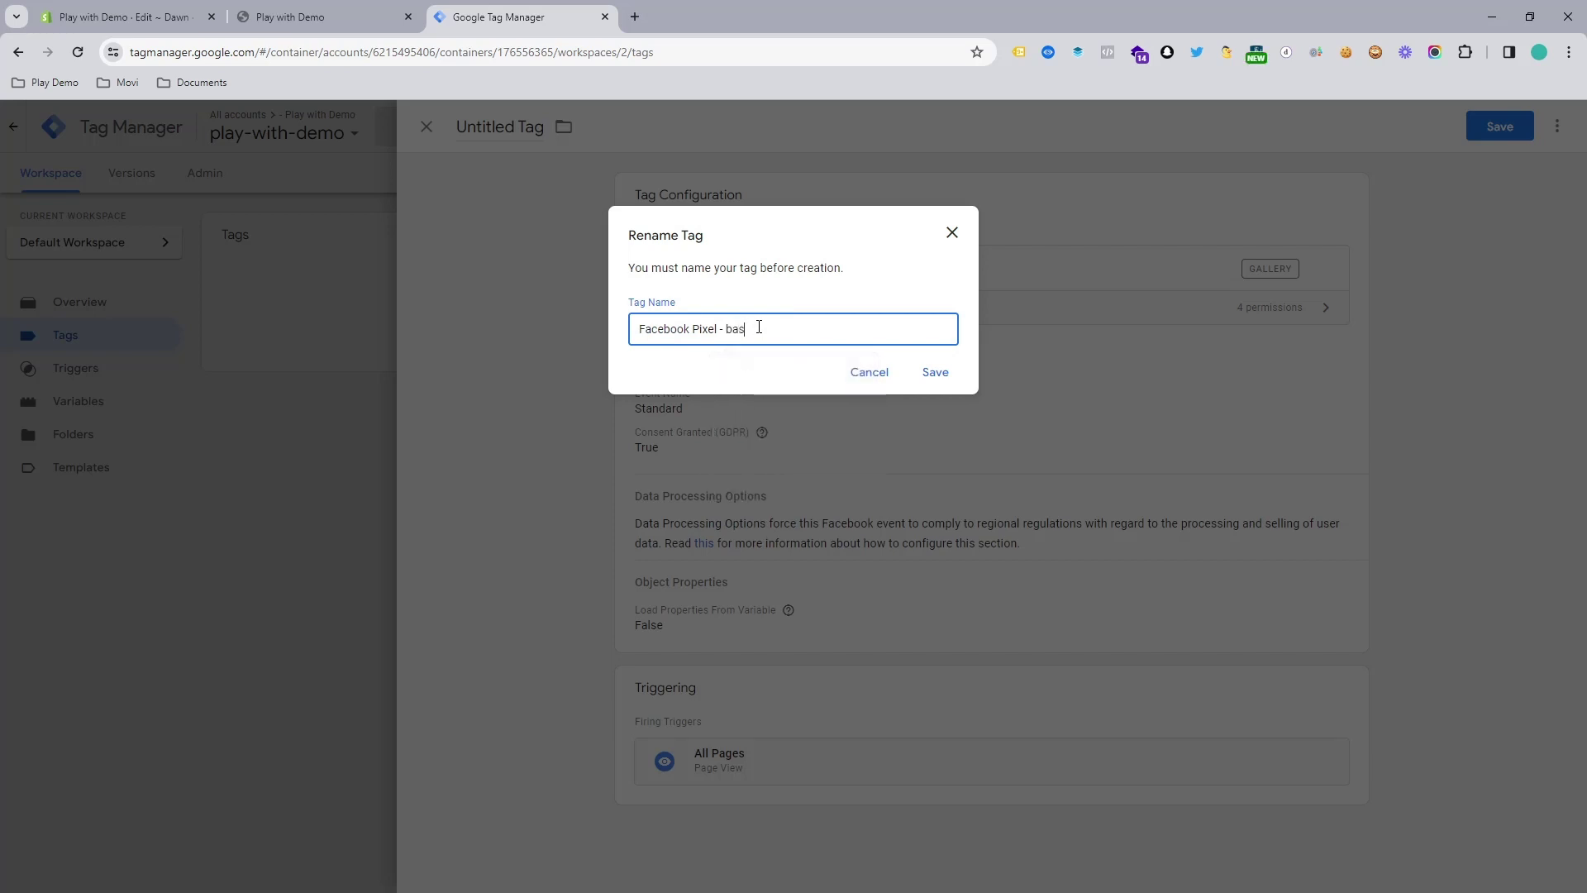
{"action": "type", "text": "c"}
{"action": "key", "text": "BackSpace"}
{"action": "type", "text": "ic"}
Confirm the name, then open the Submit panel and close it without publishing
{"action": "left_click", "coordinate": [936, 372]}
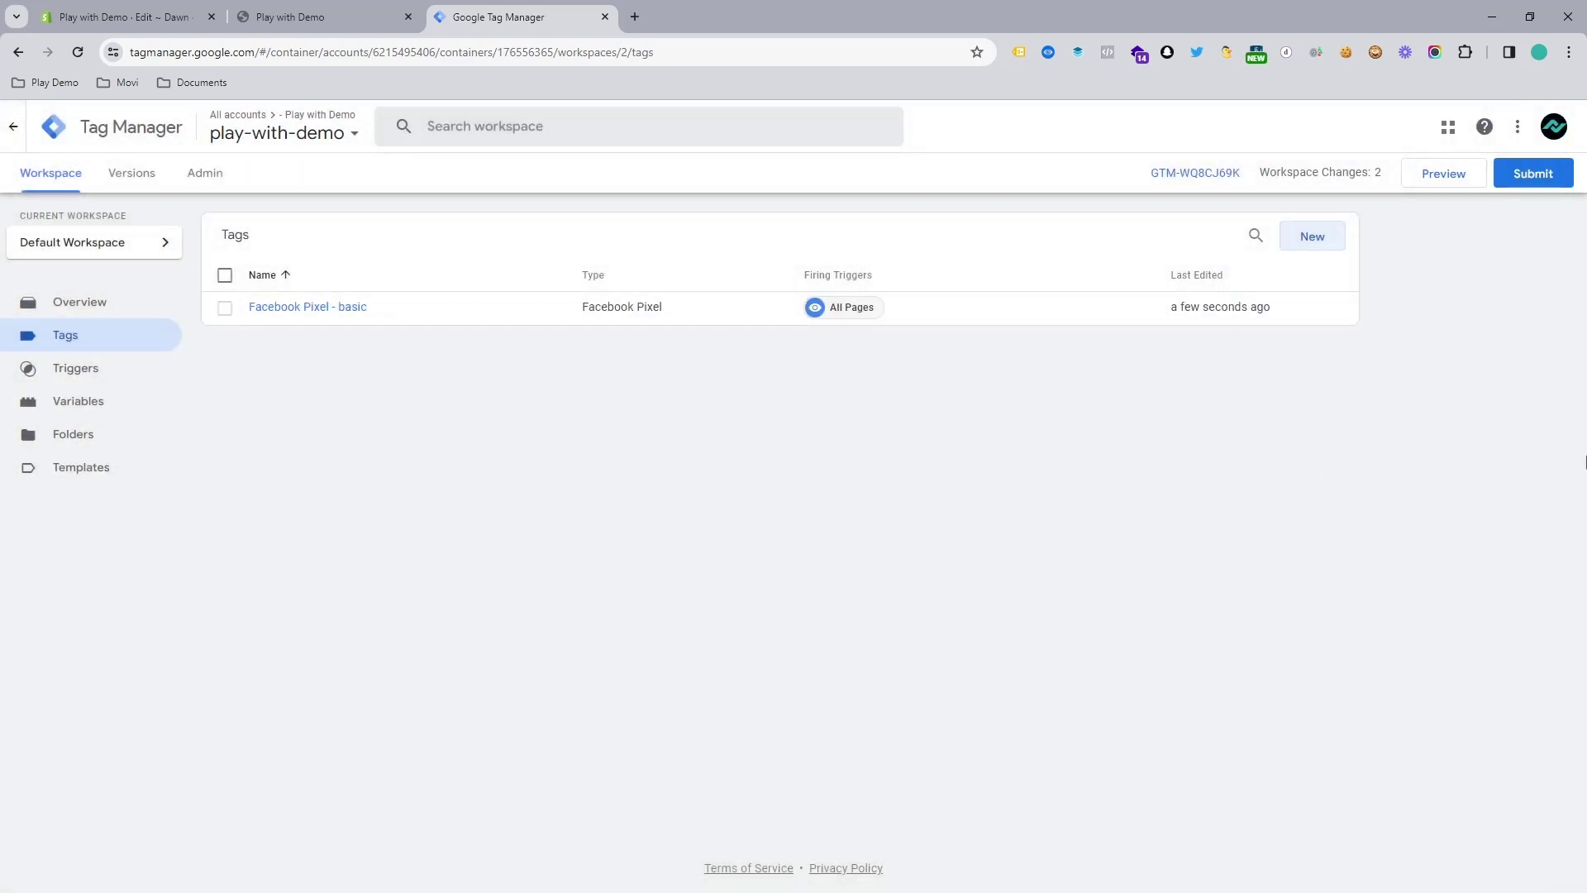
{"action": "left_click", "coordinate": [1533, 174]}
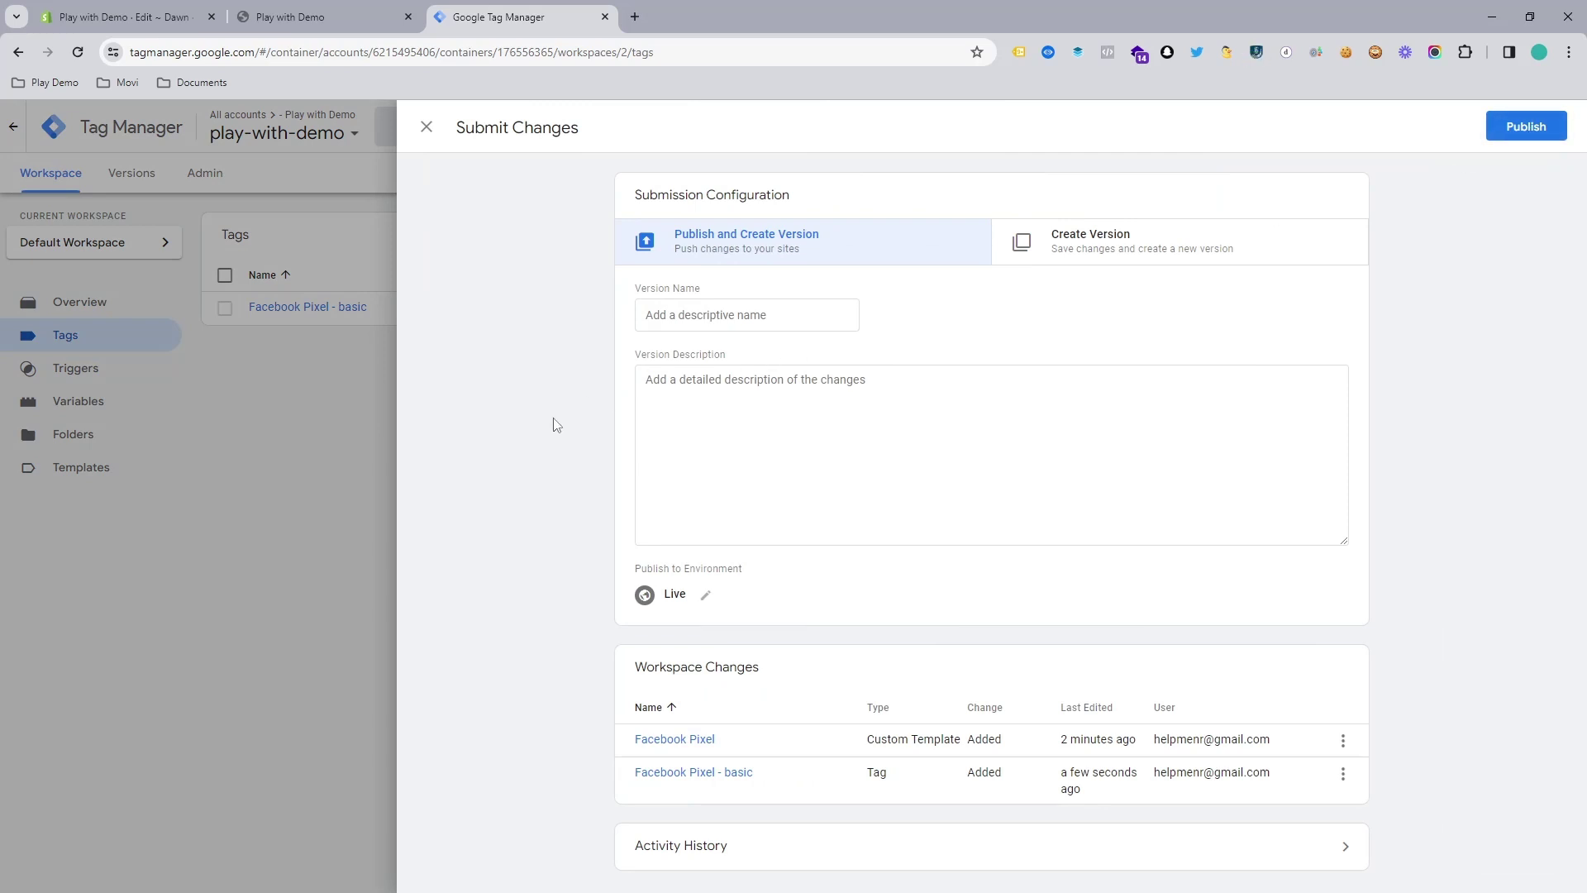
{"action": "left_click", "coordinate": [212, 473]}
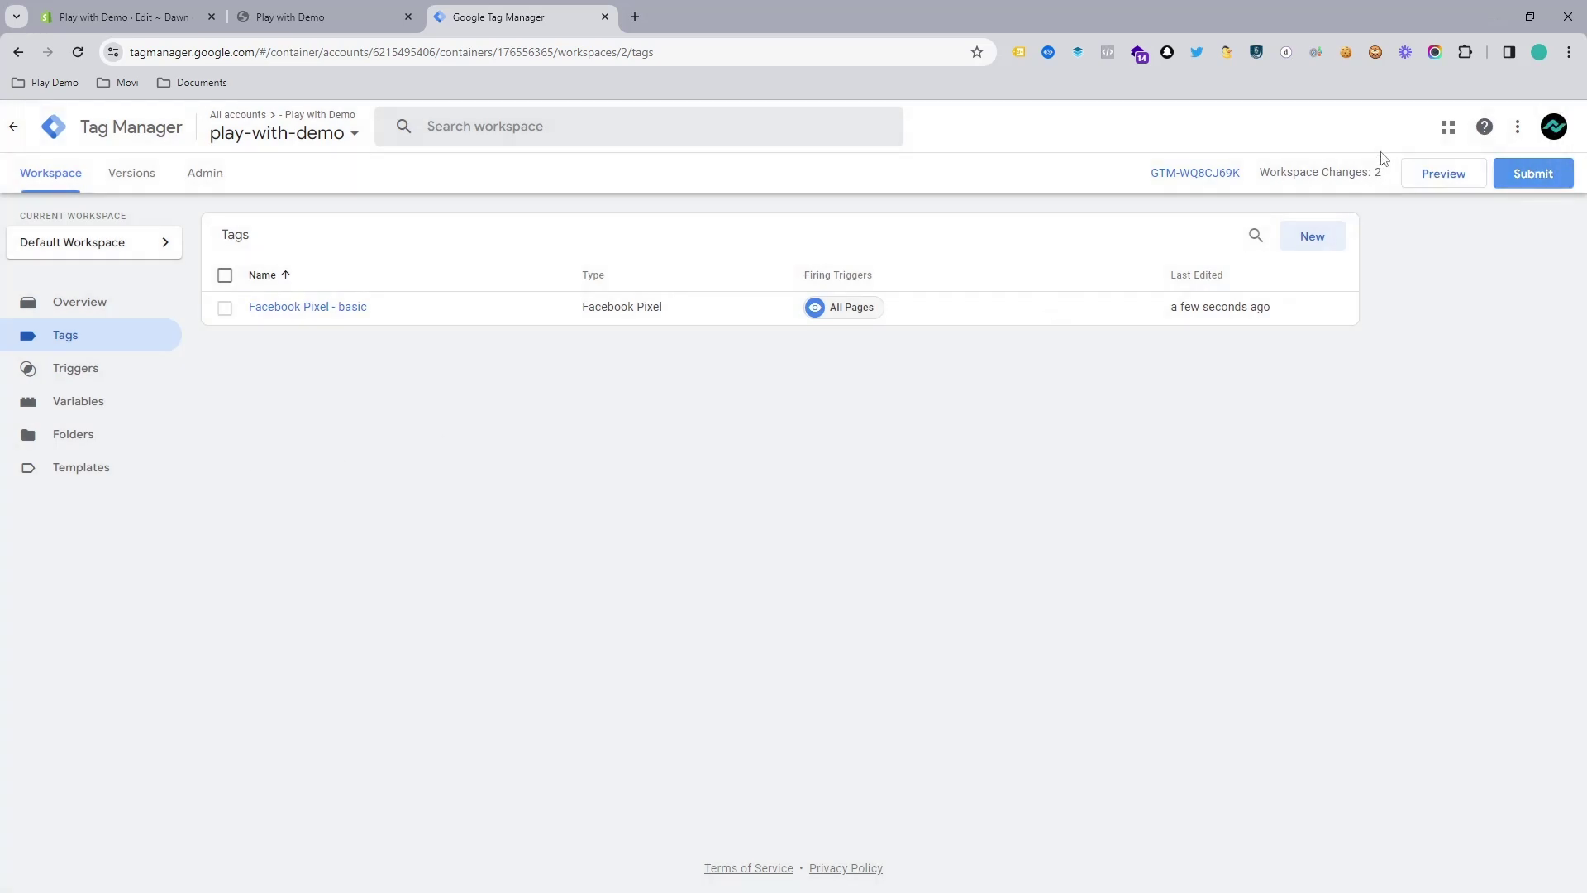
Reload the Shopify store, see that Meta Pixel Helper detects no pixel, and return to Tag Manager
{"action": "left_click", "coordinate": [308, 5]}
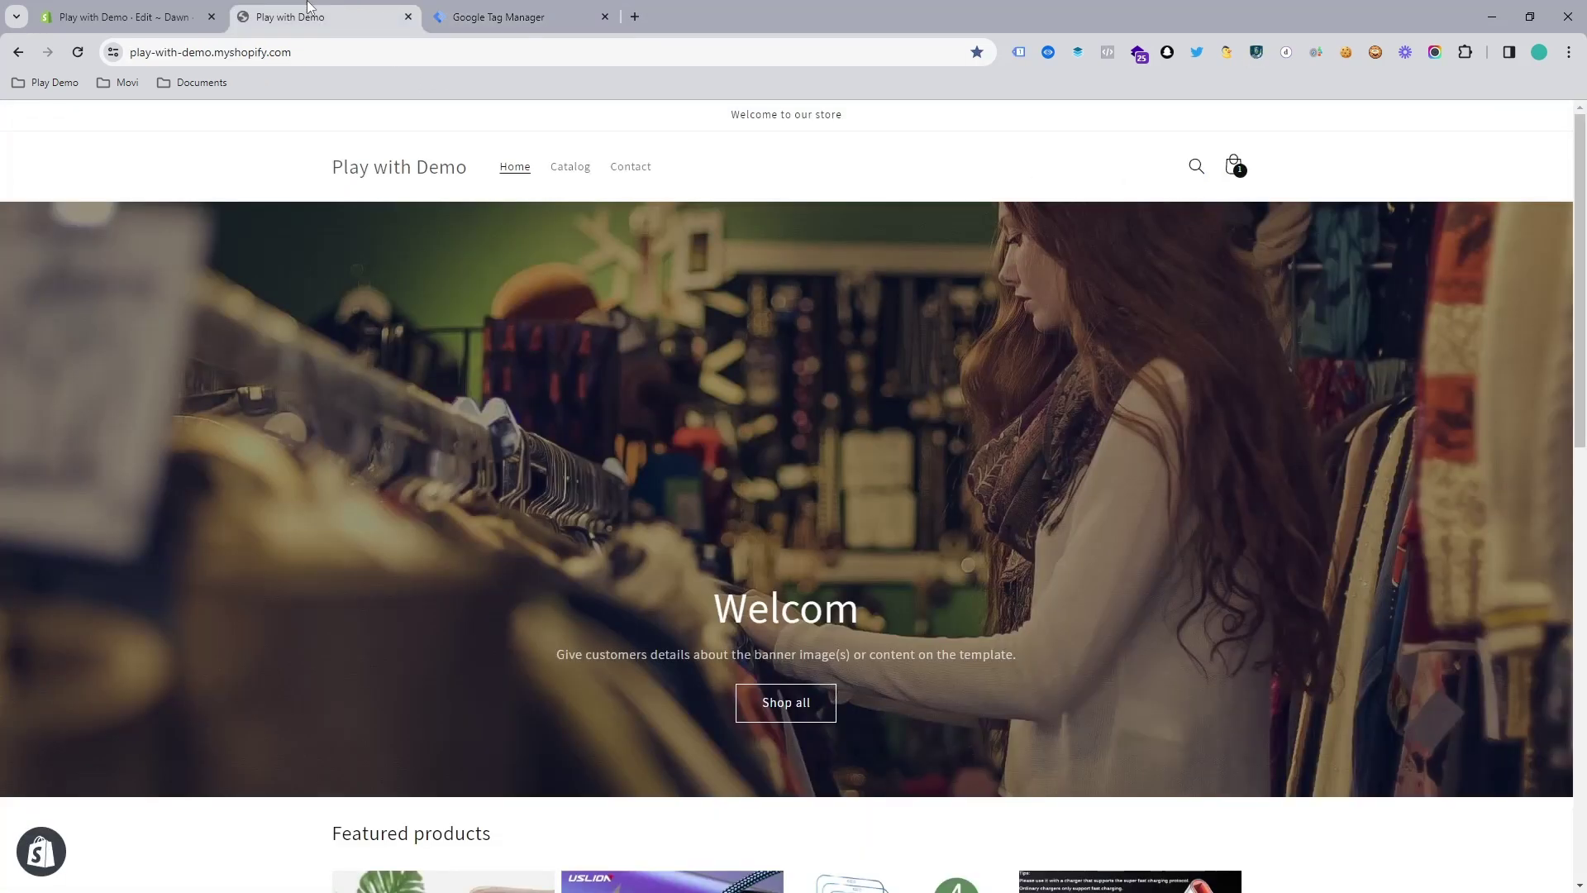
{"action": "left_click", "coordinate": [77, 60]}
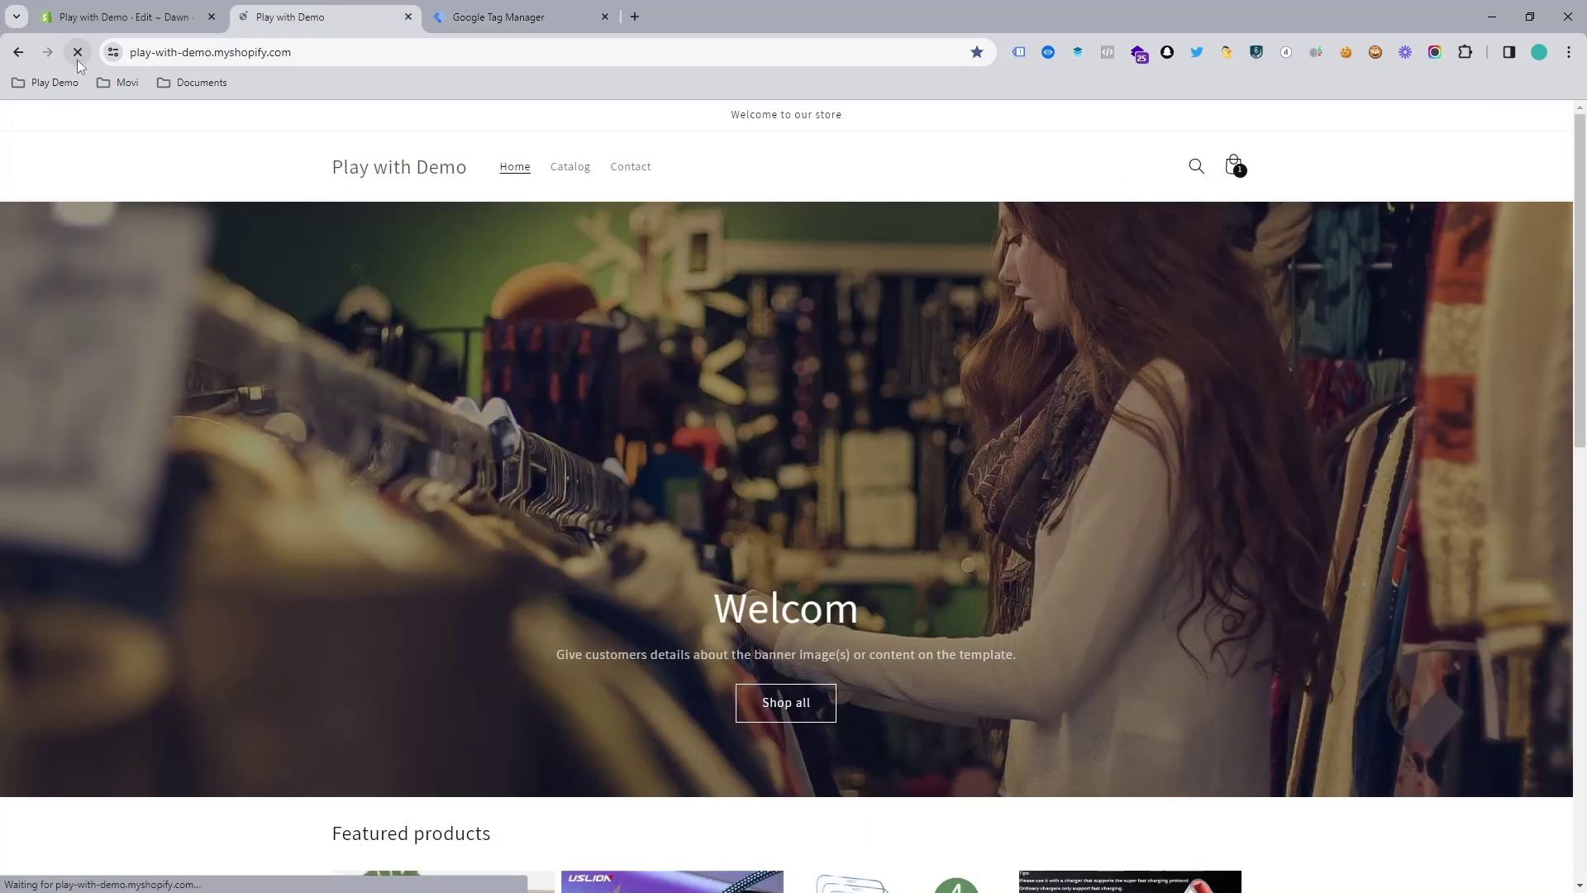
{"action": "left_click", "coordinate": [1107, 52]}
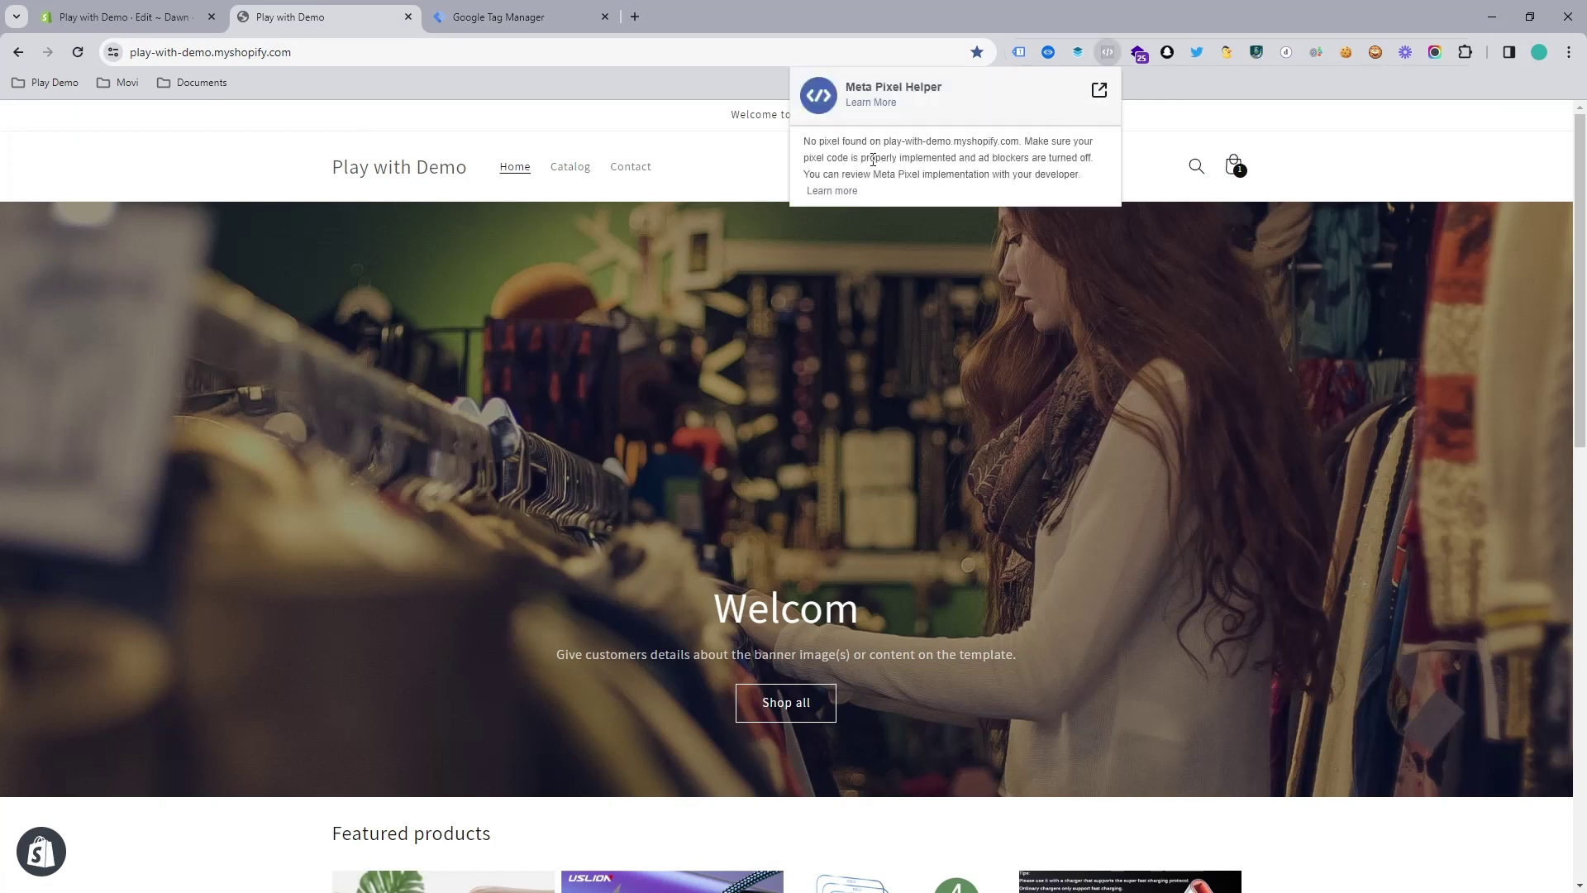
{"action": "left_click", "coordinate": [512, 17]}
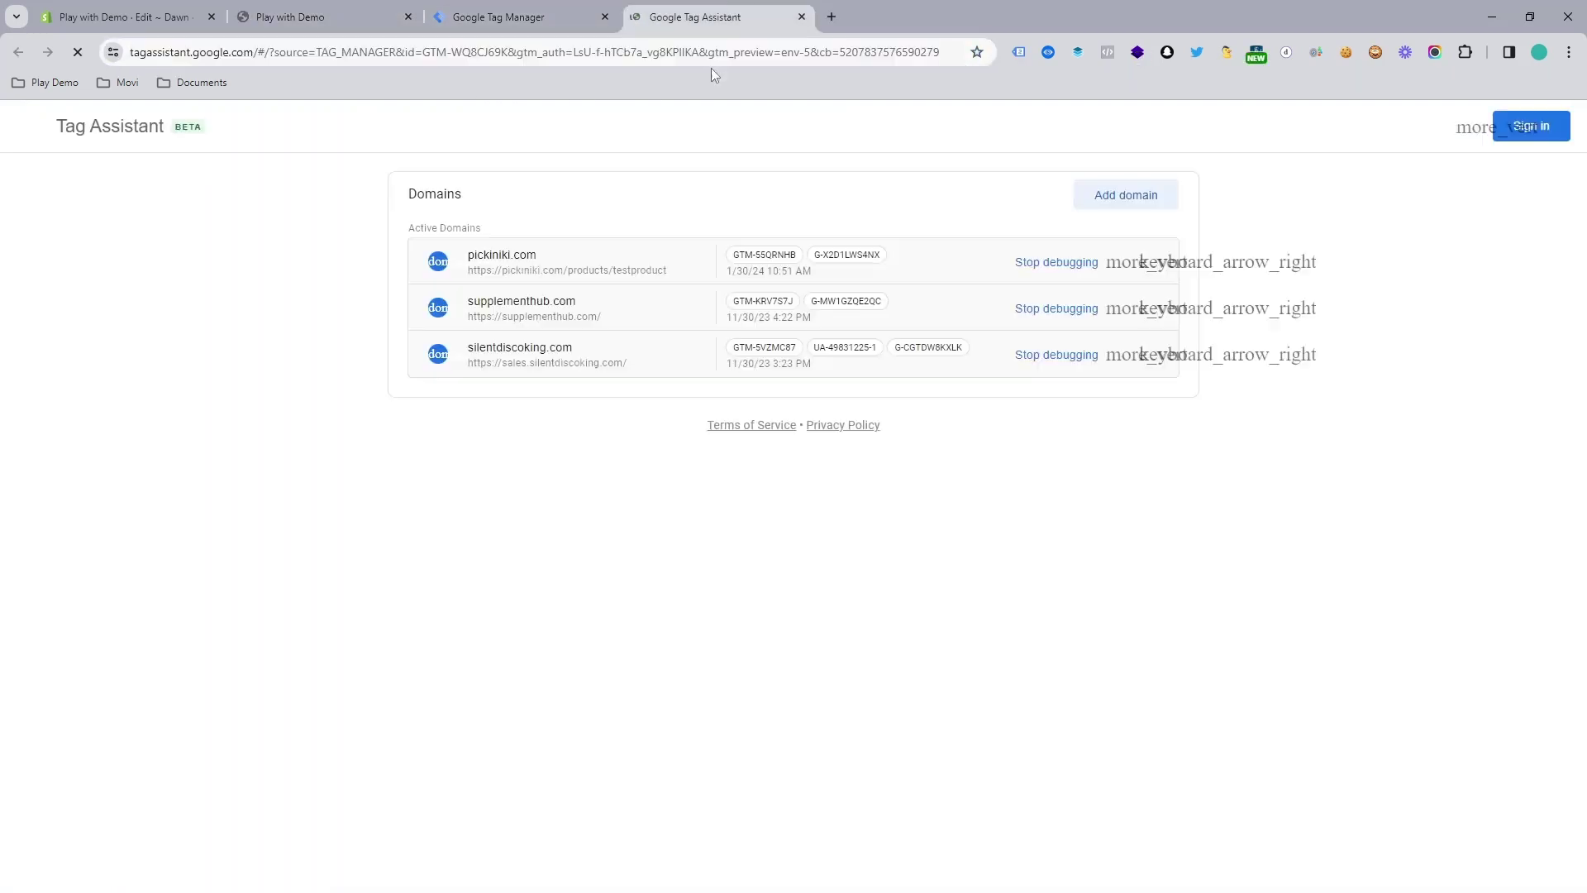
Connect Tag Assistant preview mode to the pasted store URL
{"action": "left_click", "coordinate": [694, 503]}
{"action": "type", "text": "https://play-with-demo.myshopify.com/"}
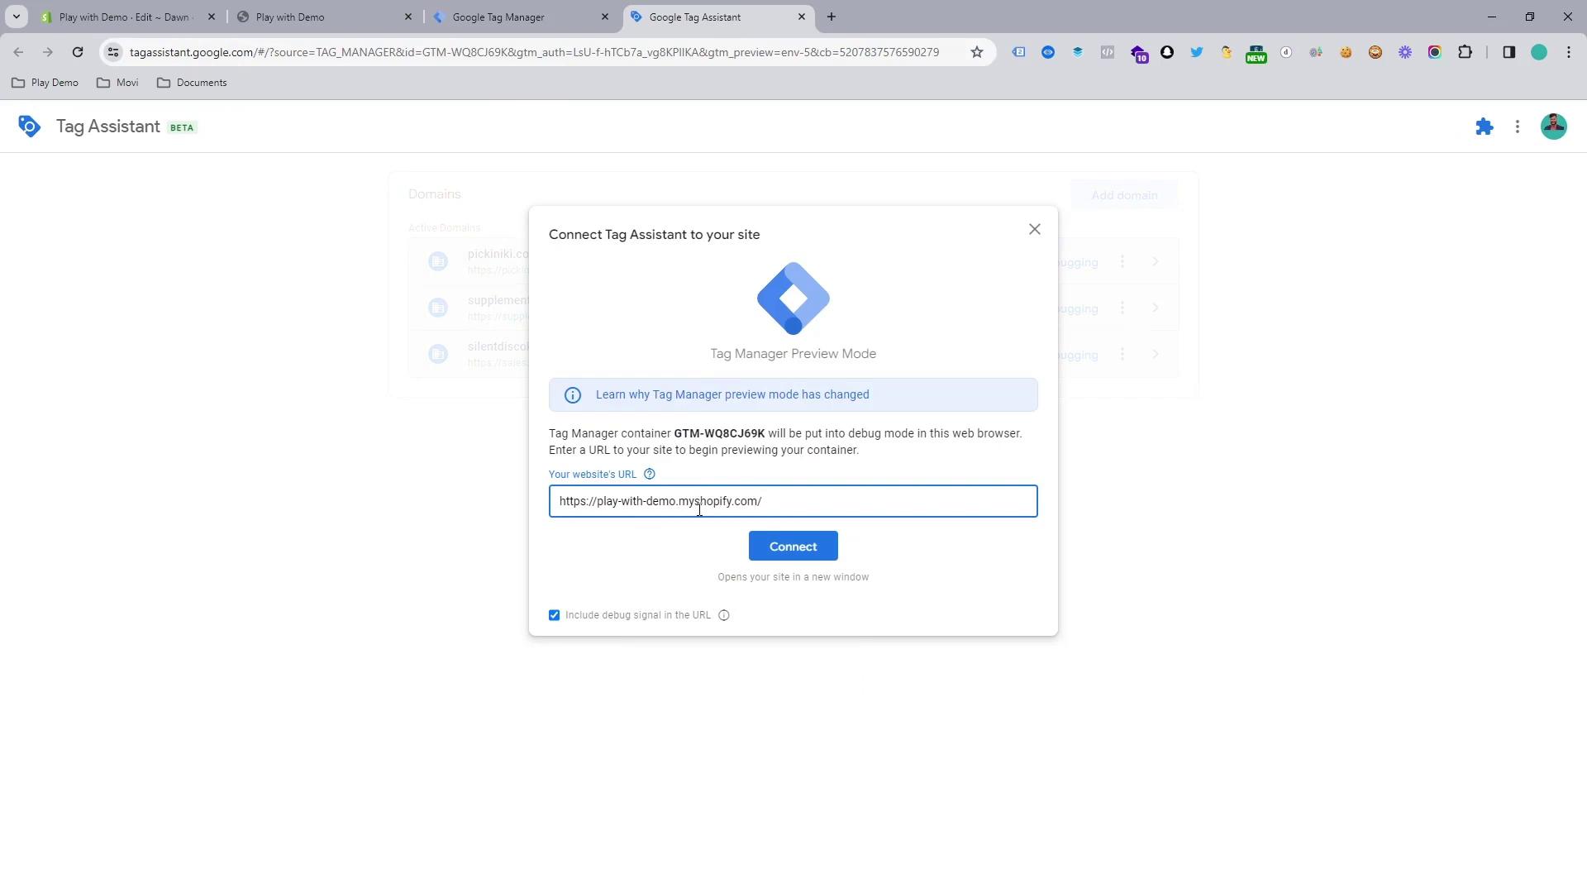
{"action": "left_click", "coordinate": [778, 553]}
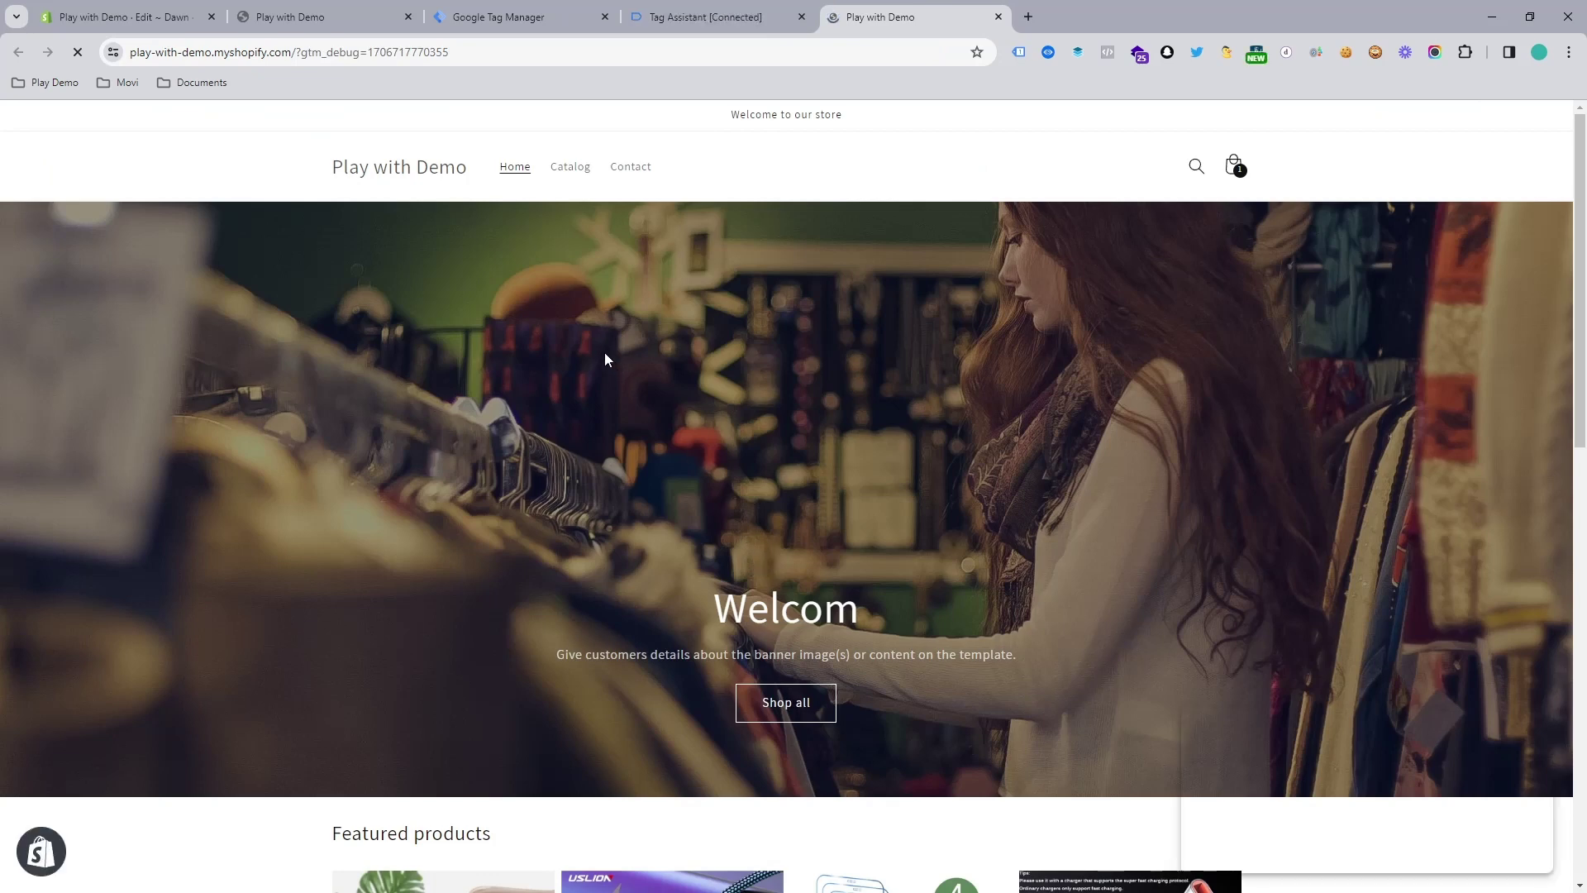
{"action": "scroll", "coordinate": [627, 349], "scroll_direction": "down", "scroll_amount": 9}
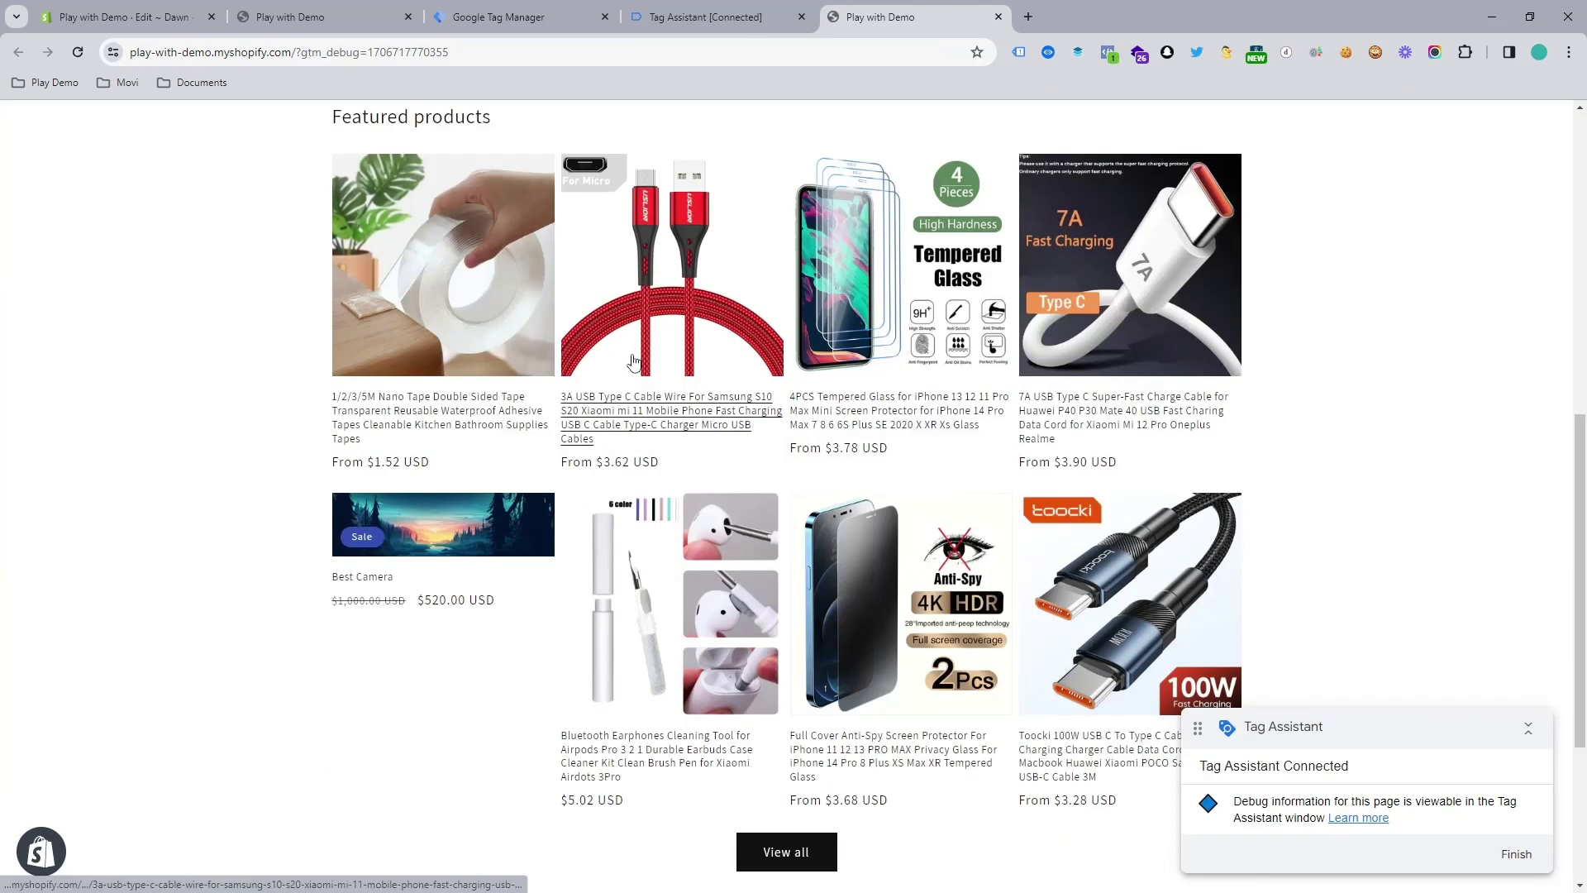
{"action": "scroll", "coordinate": [909, 248], "scroll_direction": "up", "scroll_amount": 9}
Confirm in Meta Pixel Helper that the PageView event fires, then return to Tag Manager
{"action": "left_click", "coordinate": [1106, 52]}
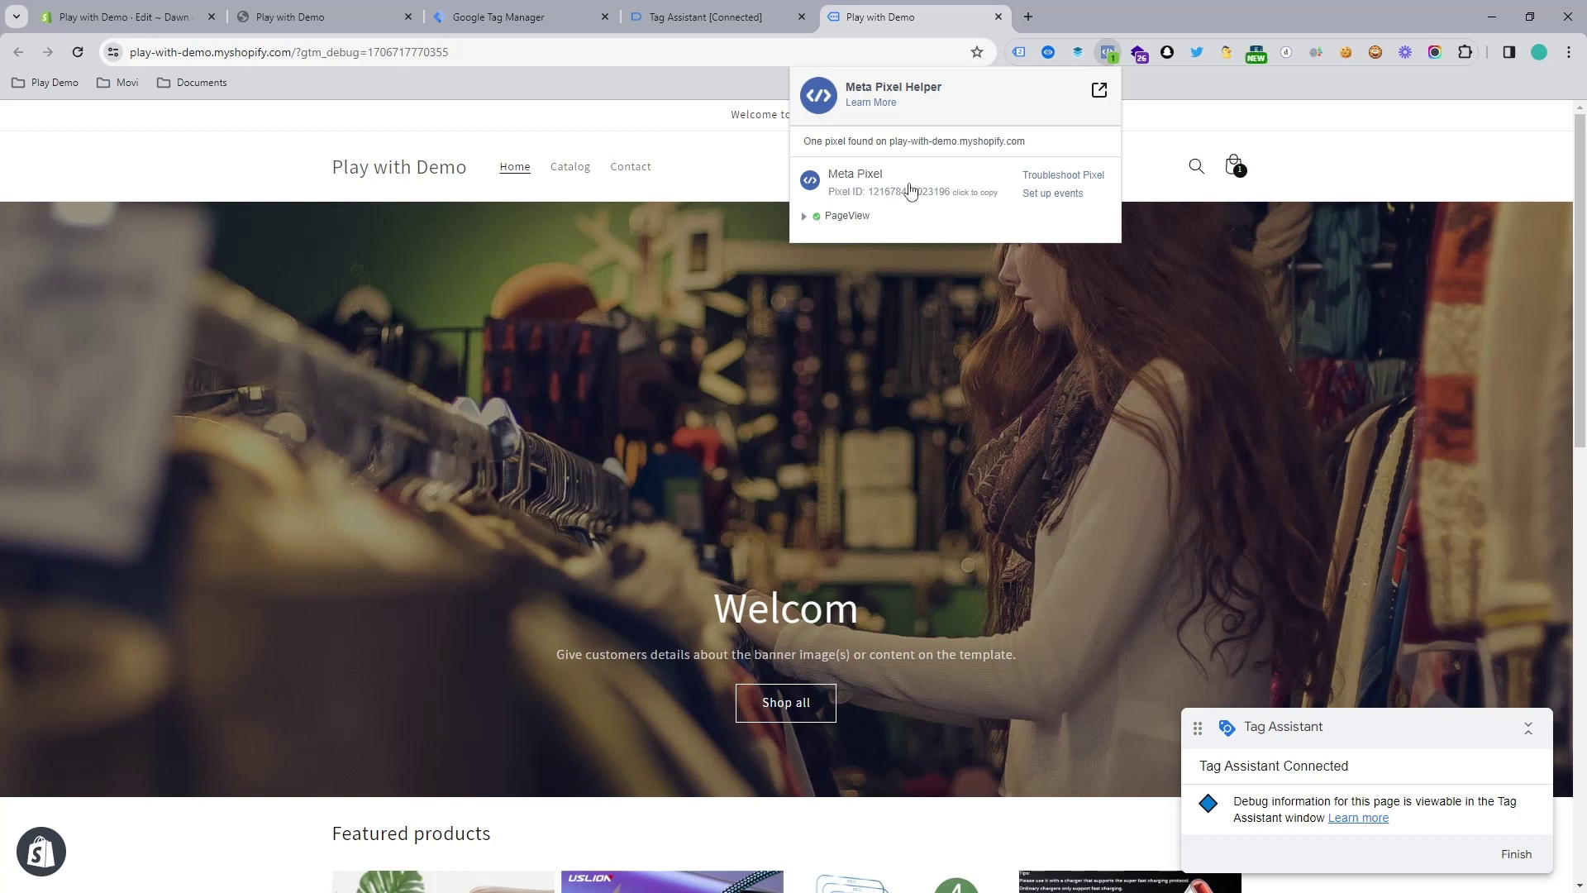
{"action": "left_click", "coordinate": [823, 218]}
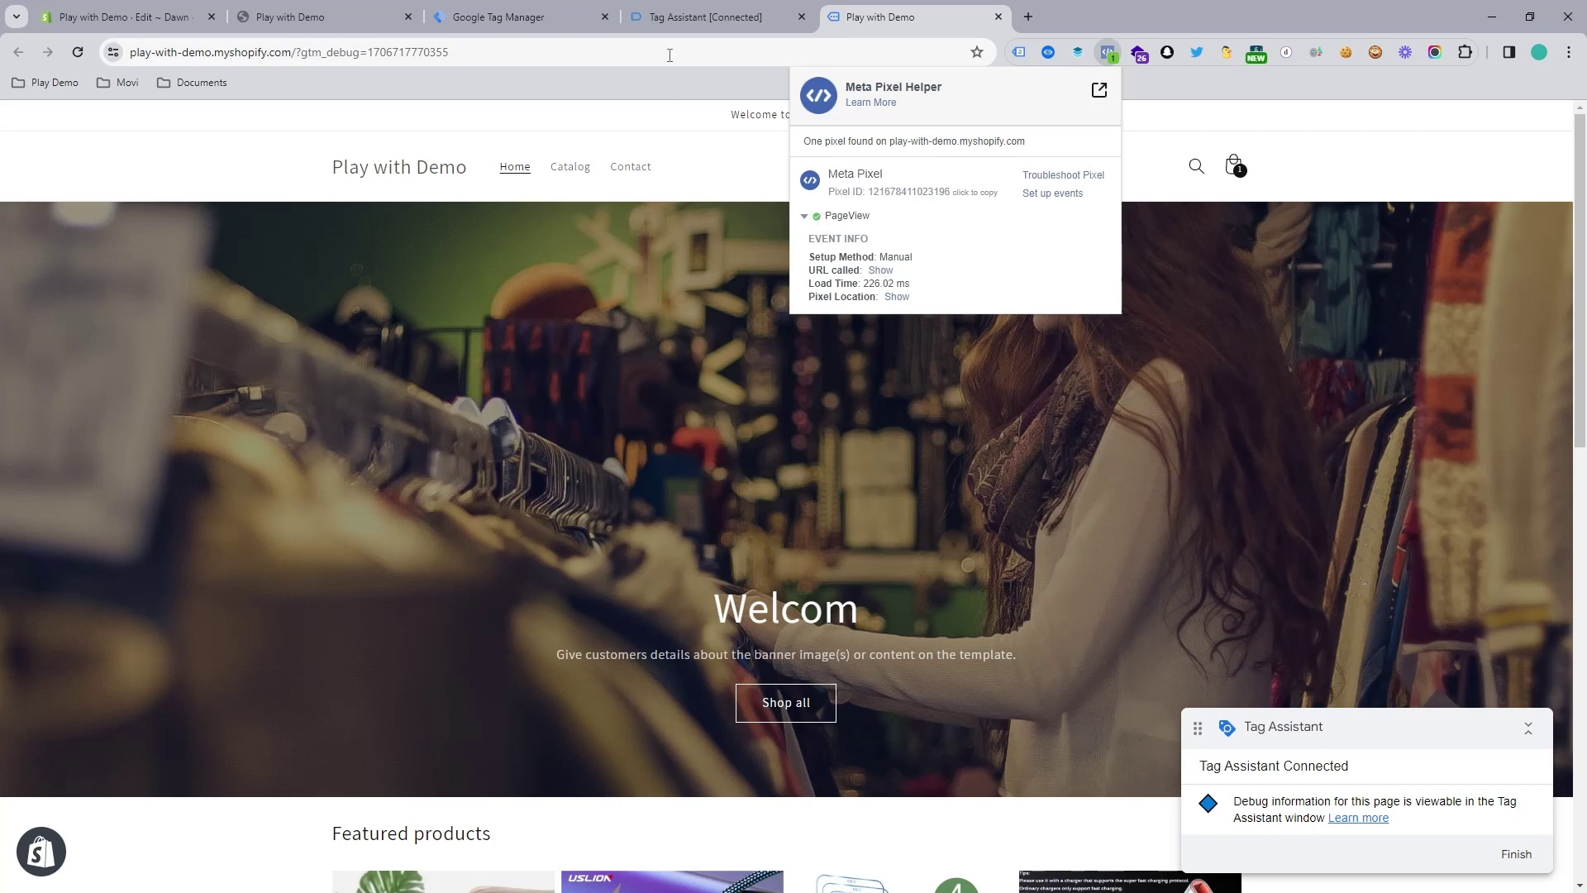
{"action": "left_click", "coordinate": [544, 24]}
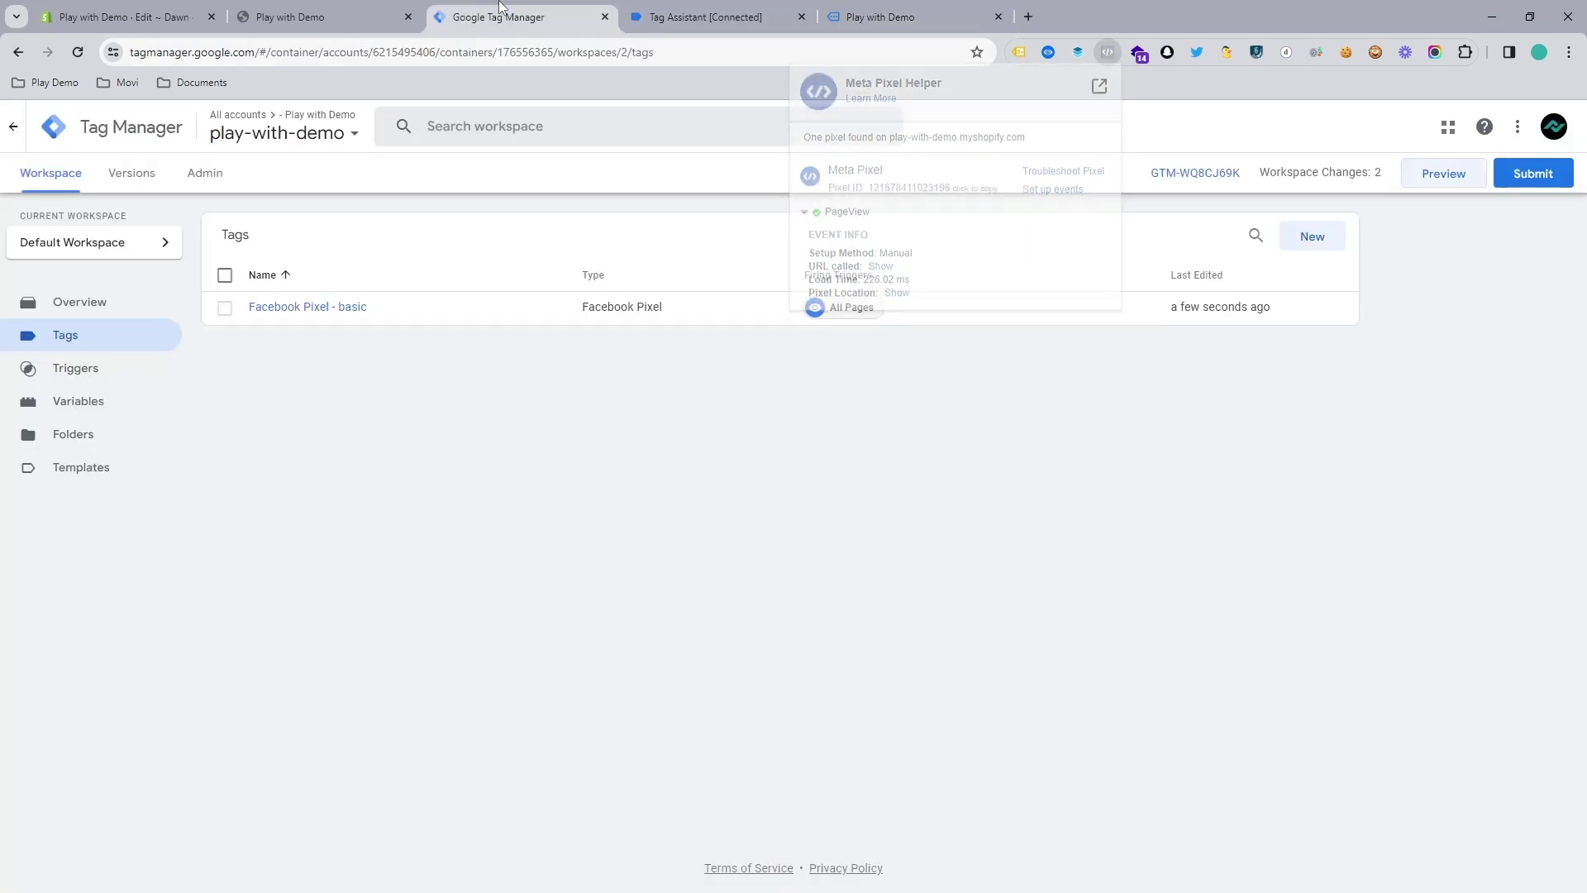
{"action": "left_click", "coordinate": [832, 13]}
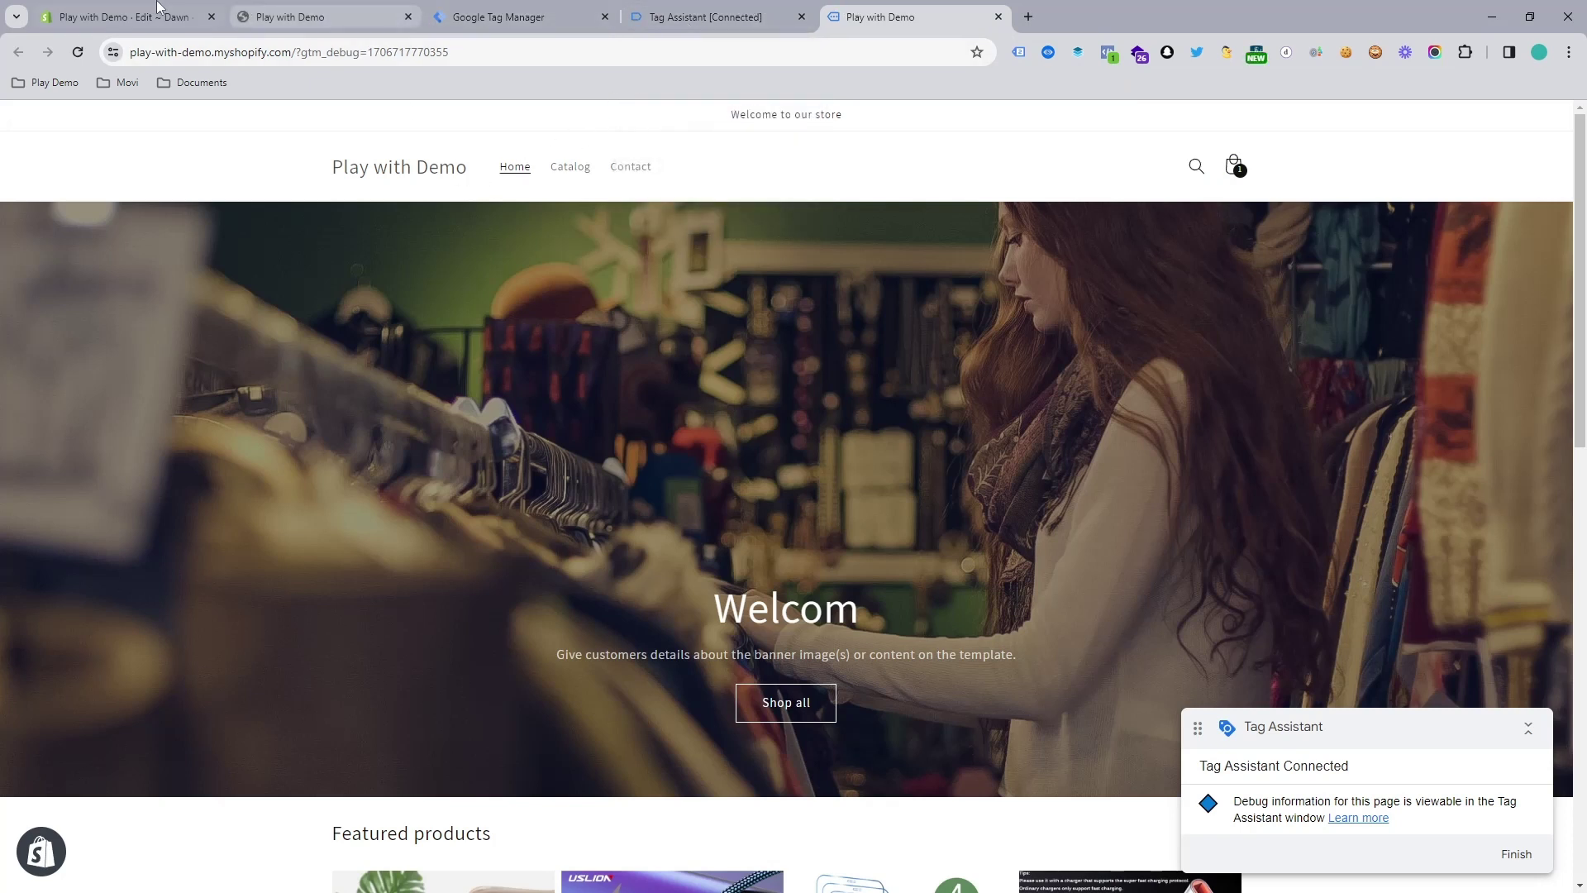
{"action": "left_click", "coordinate": [487, 18]}
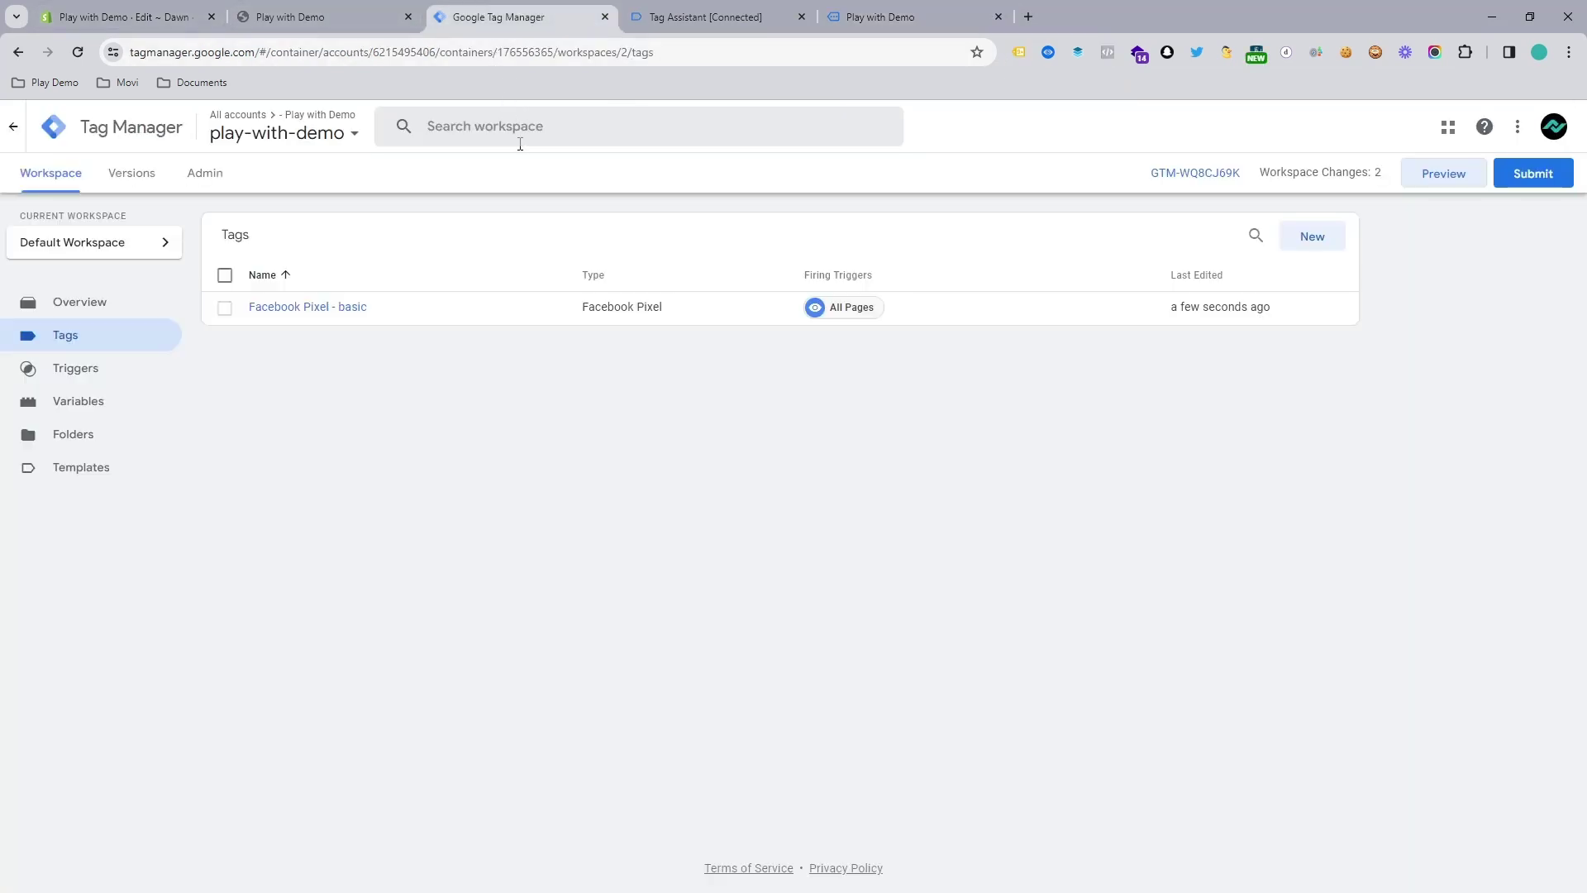